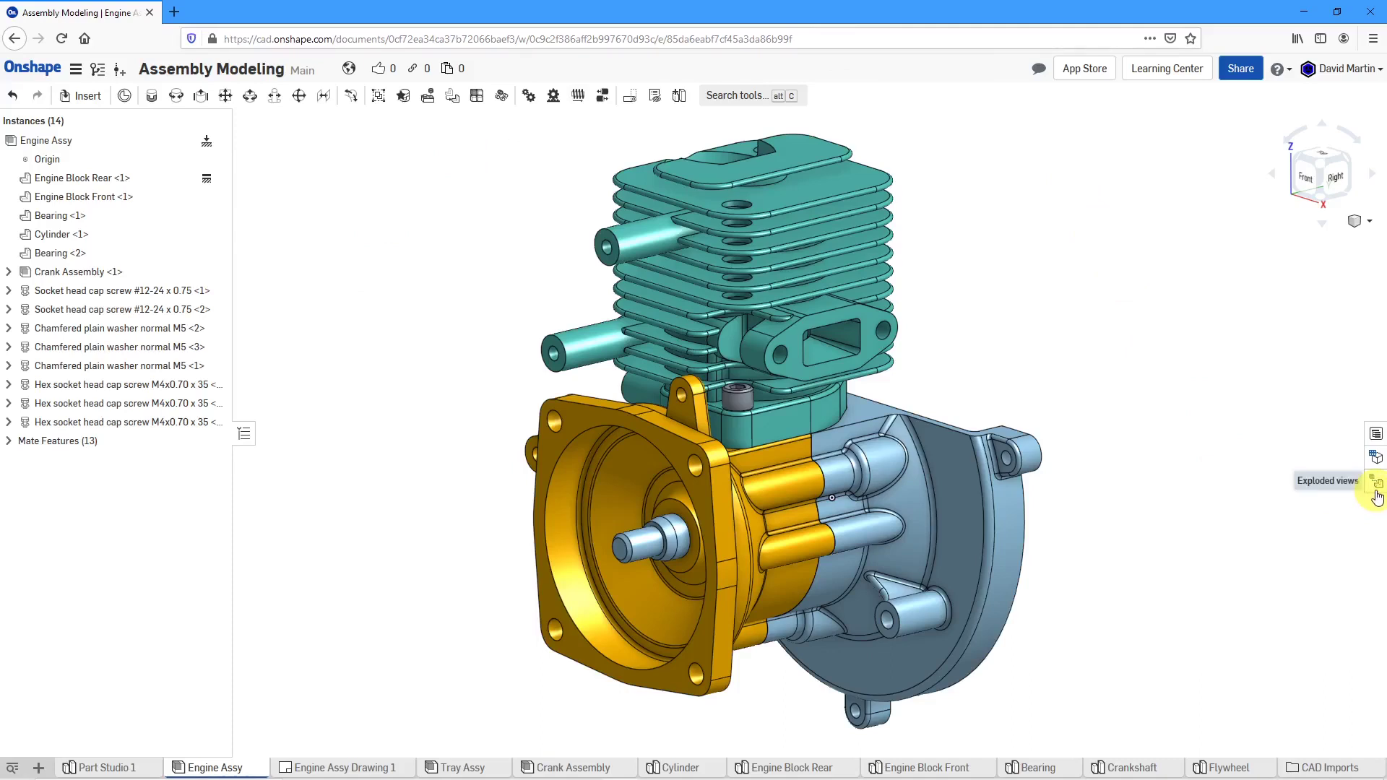
# Step: Add a new exploded view to the engine assembly and collapse the instance list
pyautogui.click(1378, 483)
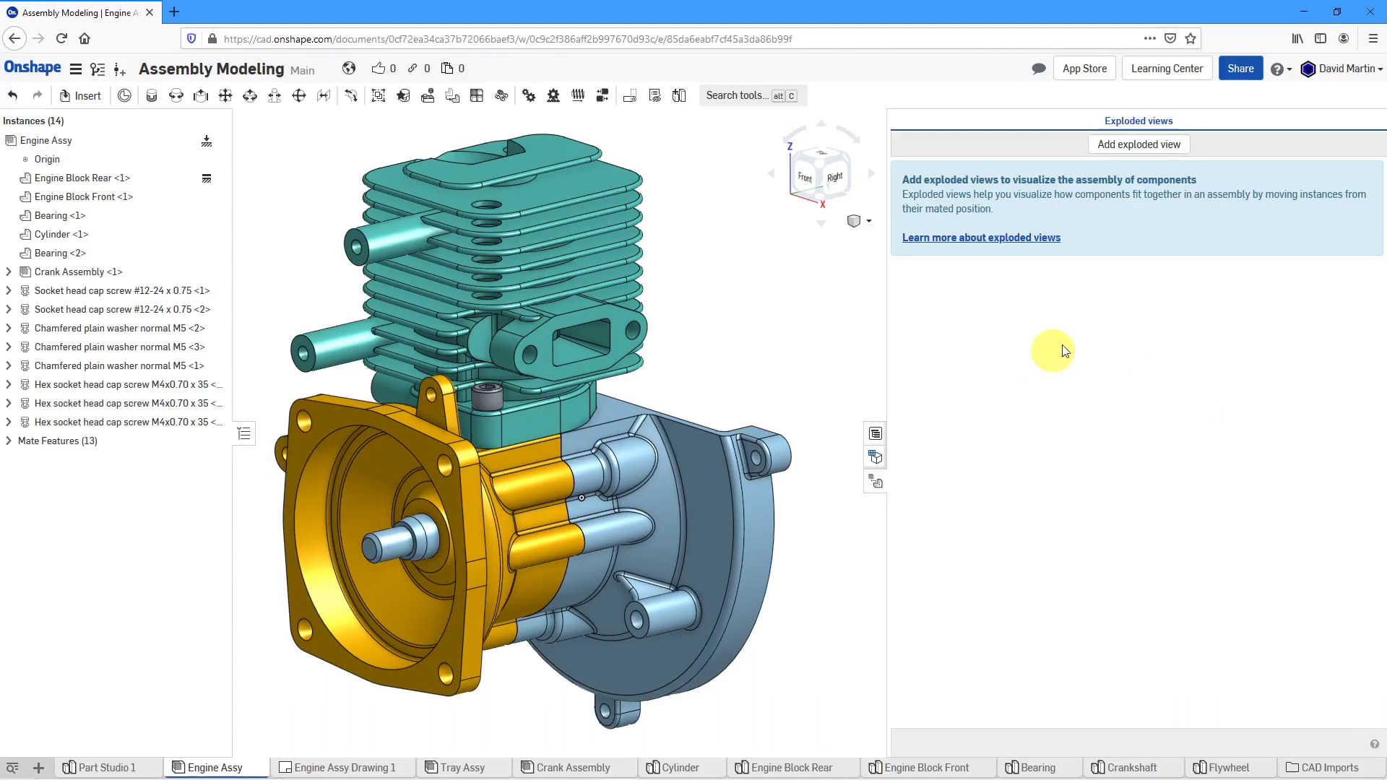
pyautogui.click(1132, 154)
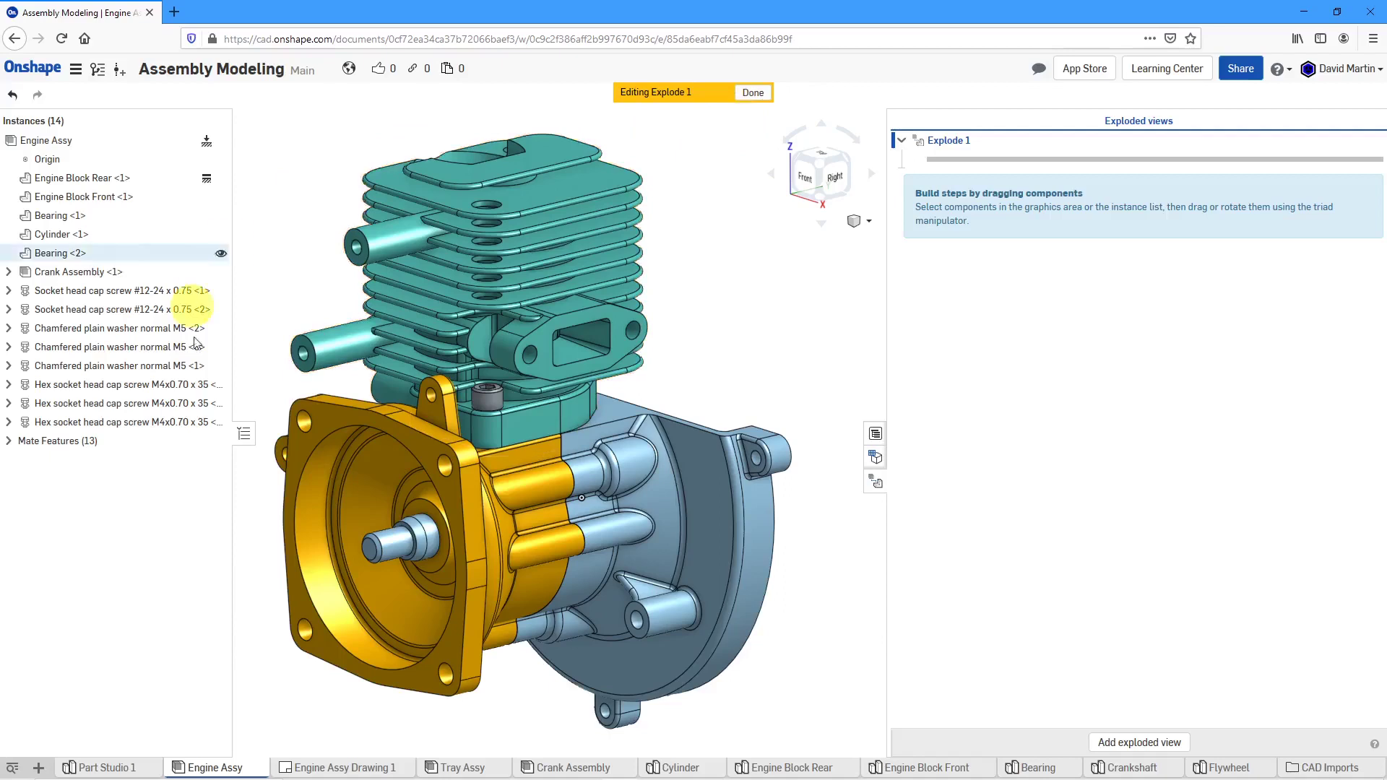
pyautogui.click(245, 435)
# Step: Translate Engine Block Rear backward along the crankshaft axis as an explode step with a distance of -180 mm
pyautogui.scroll(-5, 664, 392)
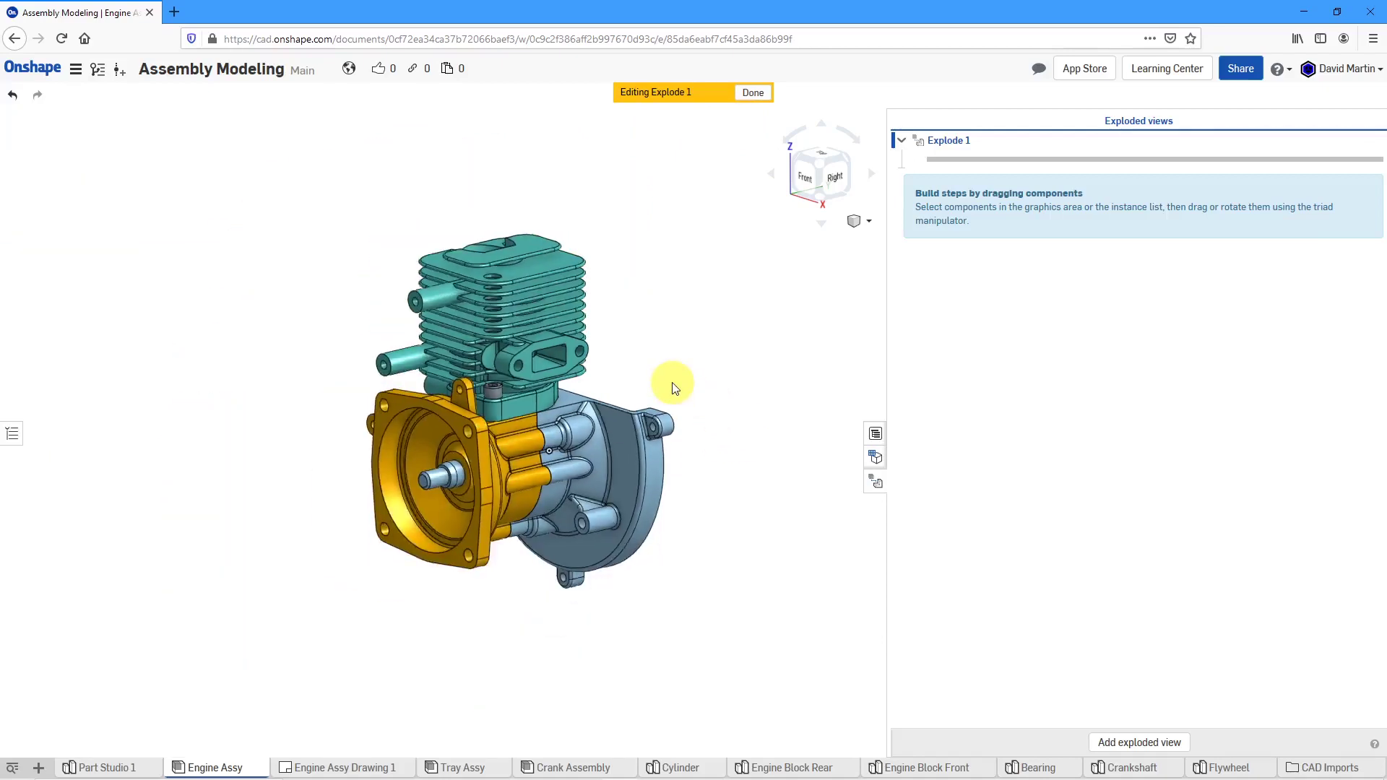
pyautogui.moveTo(663, 392); pyautogui.dragTo(649, 396, button='right')
pyautogui.click(661, 449)
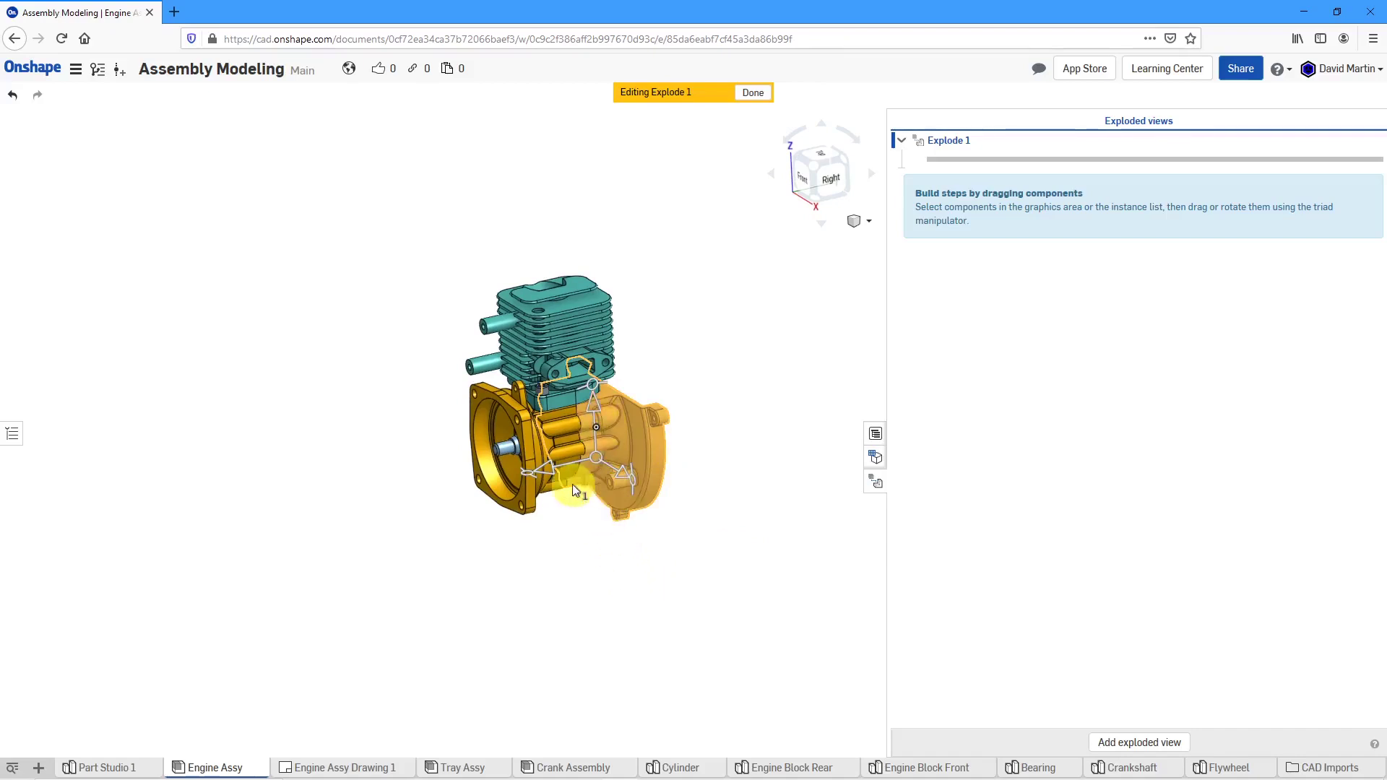
pyautogui.moveTo(567, 474); pyautogui.dragTo(786, 397)
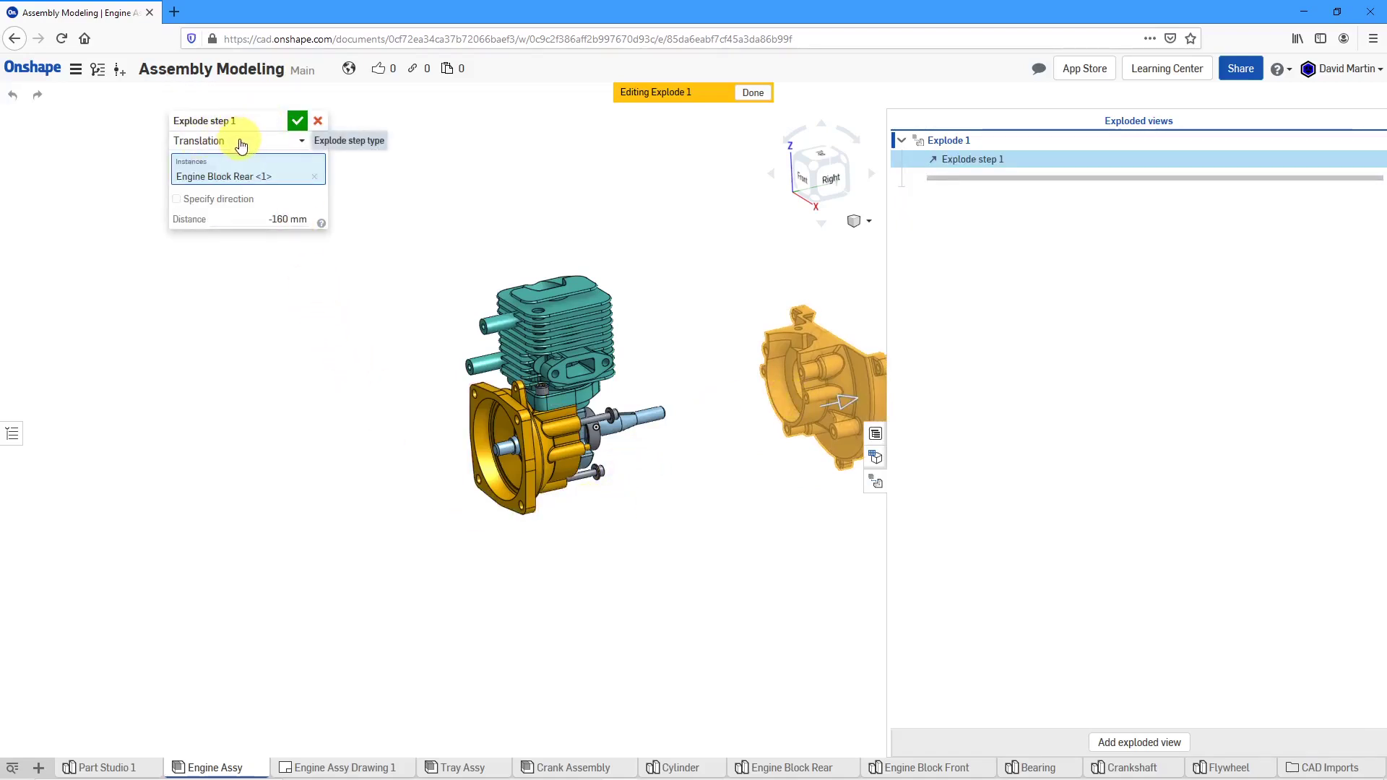
pyautogui.doubleClick(288, 226)
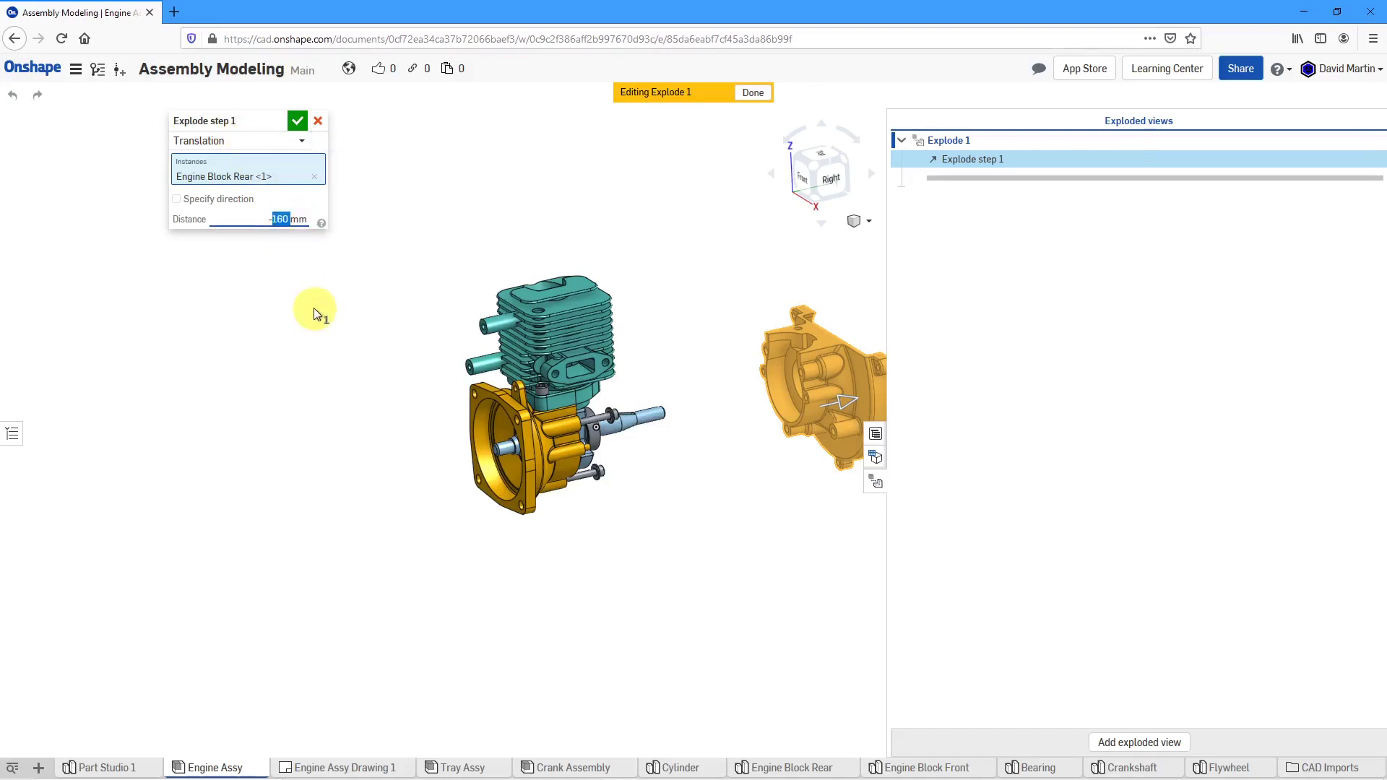
pyautogui.write('180')
pyautogui.press('Return')
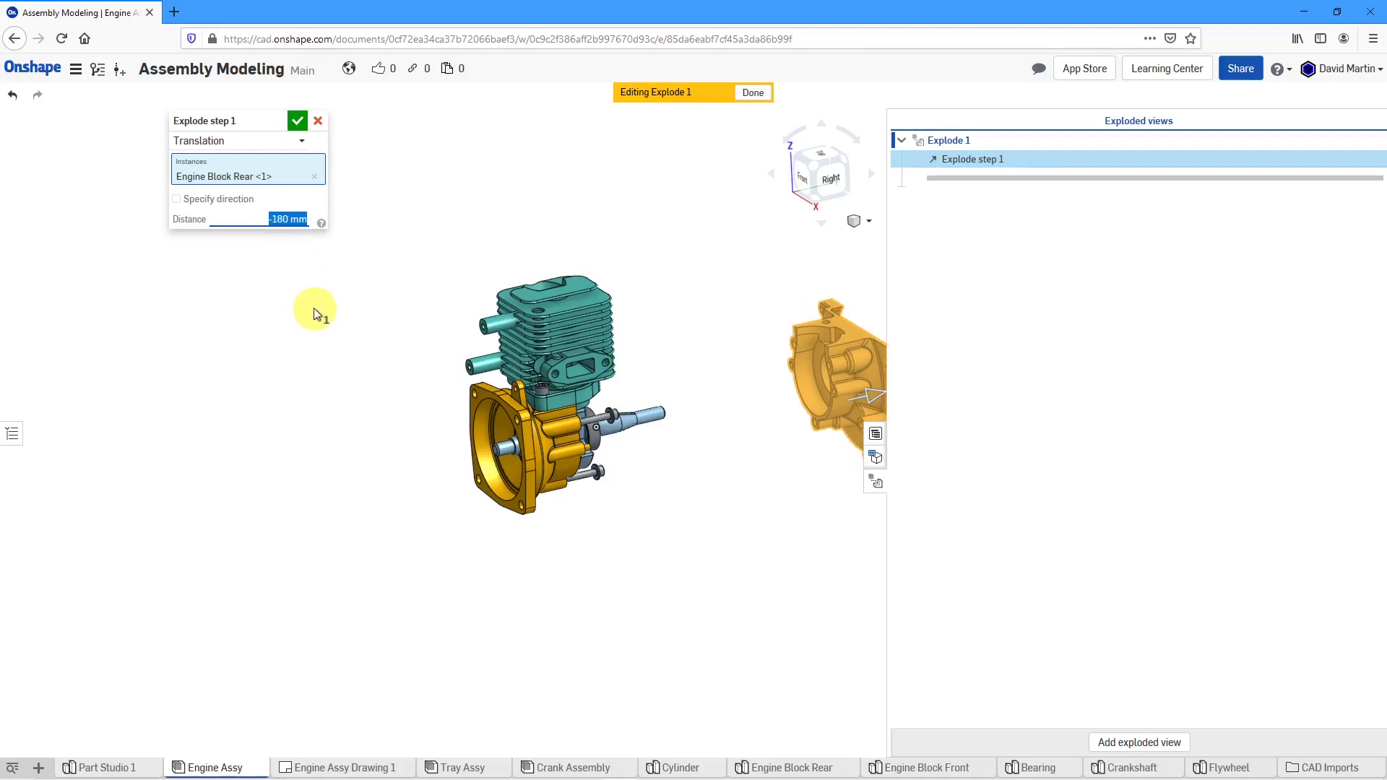
# Step: Keep the rear block's explode step as Translation with no specified direction, and accept it
pyautogui.click(303, 150)
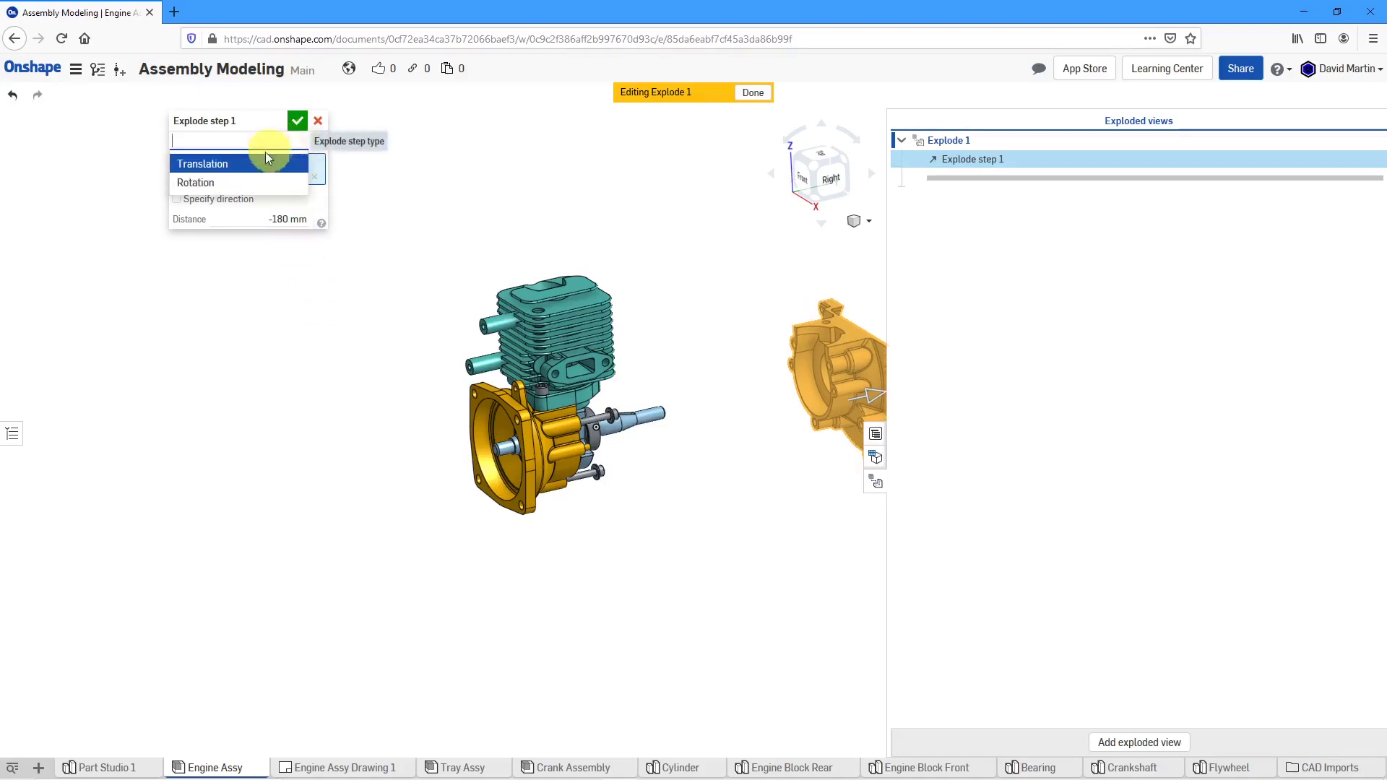
pyautogui.click(228, 163)
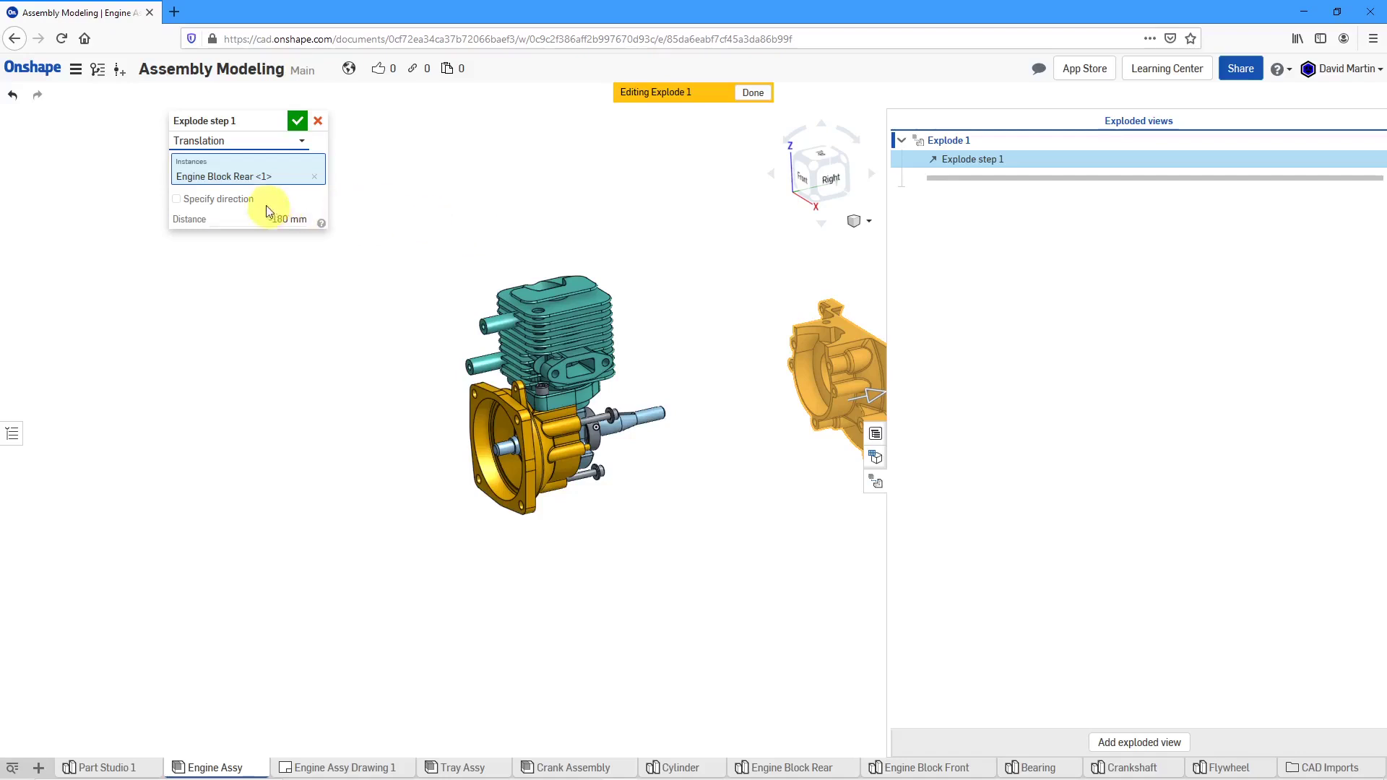
pyautogui.click(239, 205)
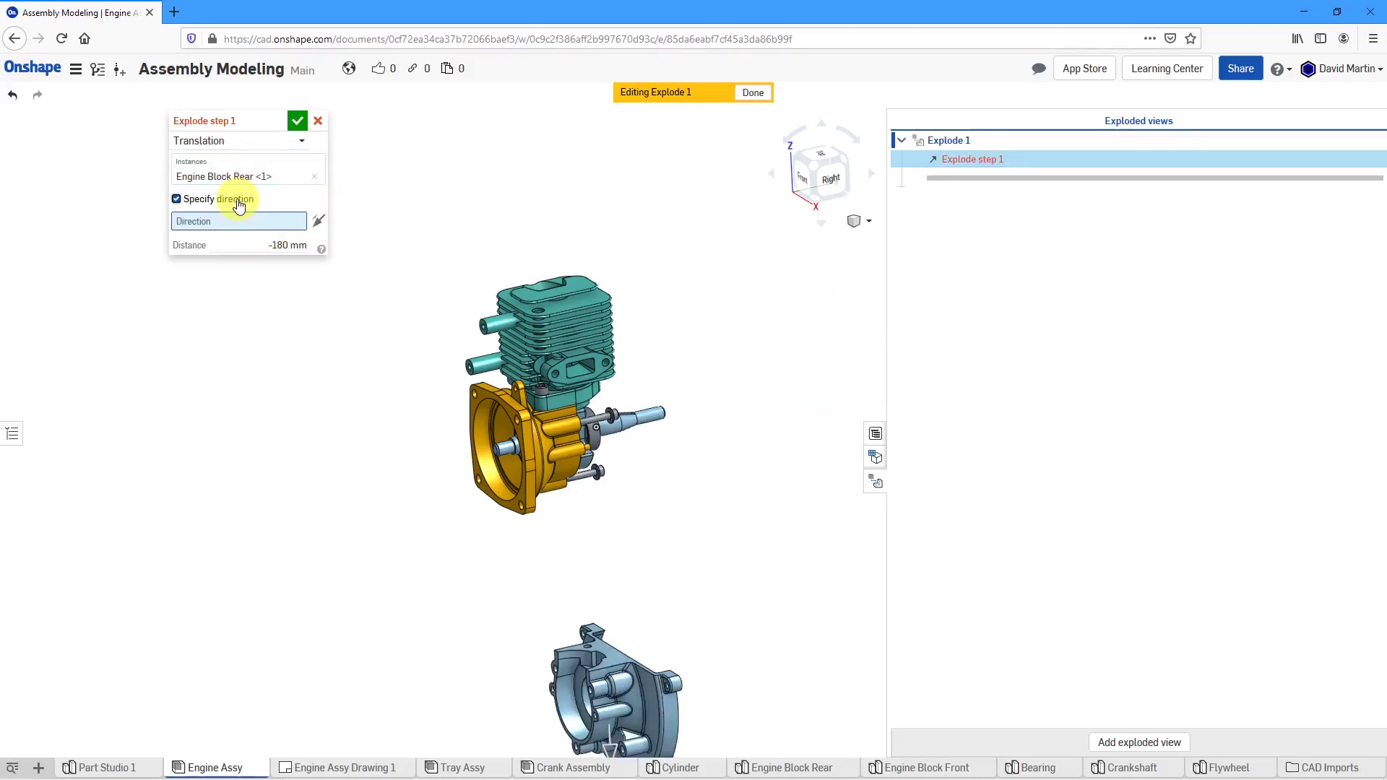
pyautogui.click(238, 205)
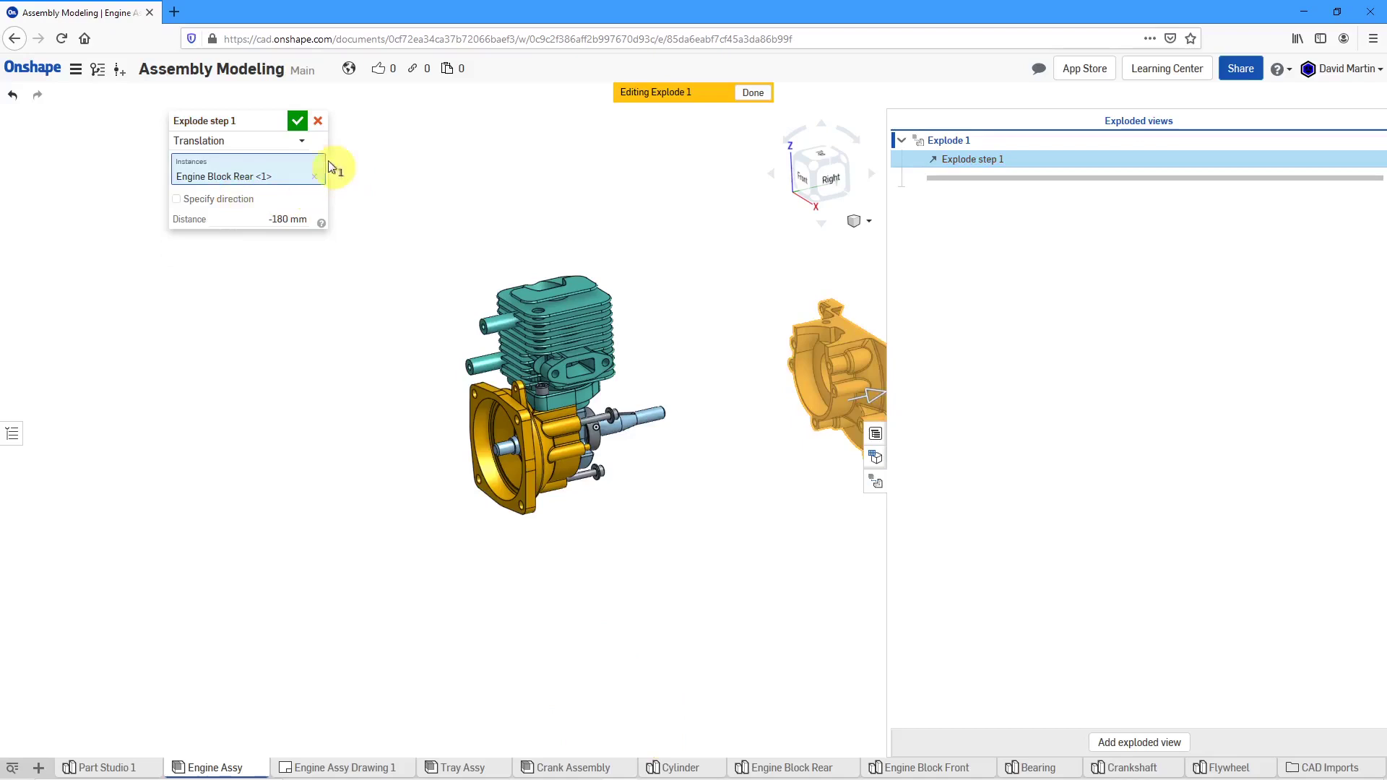
pyautogui.click(297, 121)
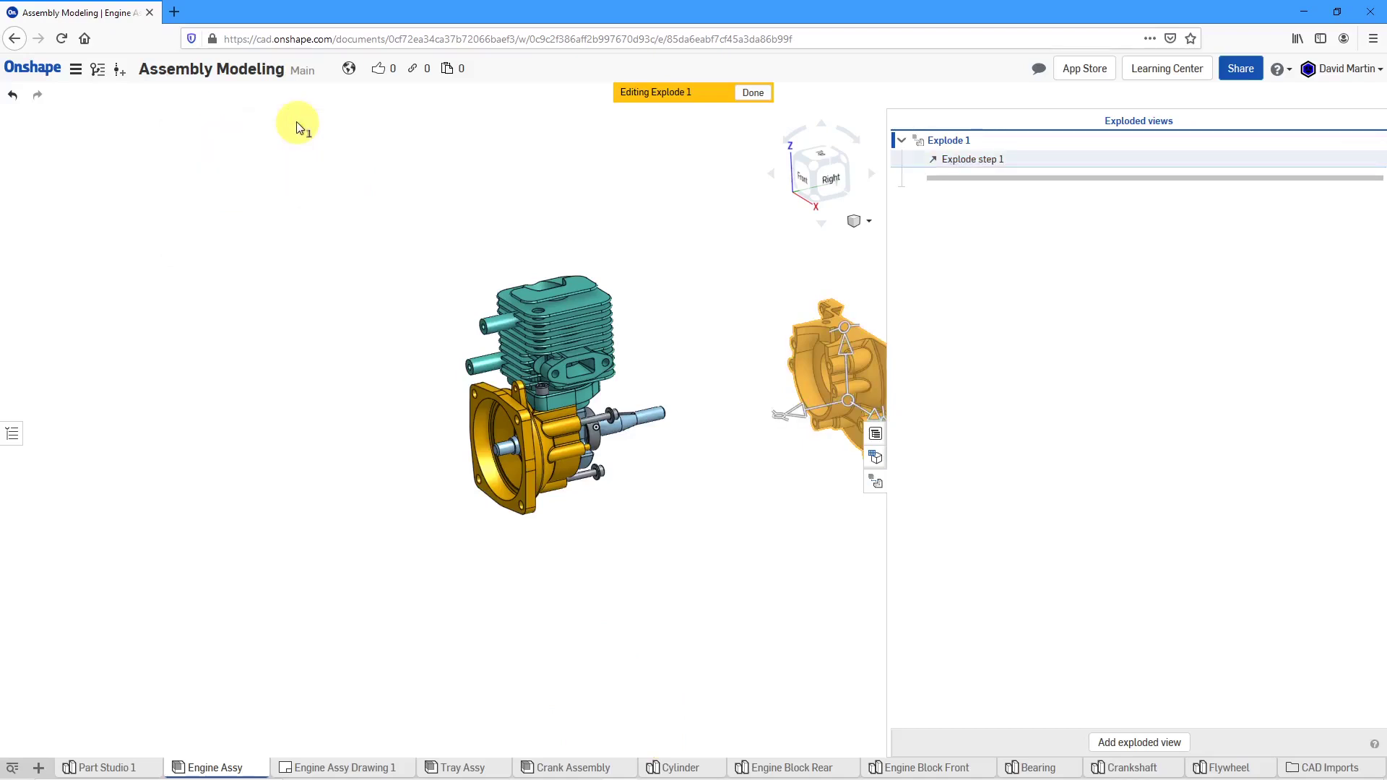
# Step: Add an explode step translating Engine Block Front forward along the crankshaft axis by 180 mm
pyautogui.scroll(-1, 227, 323)
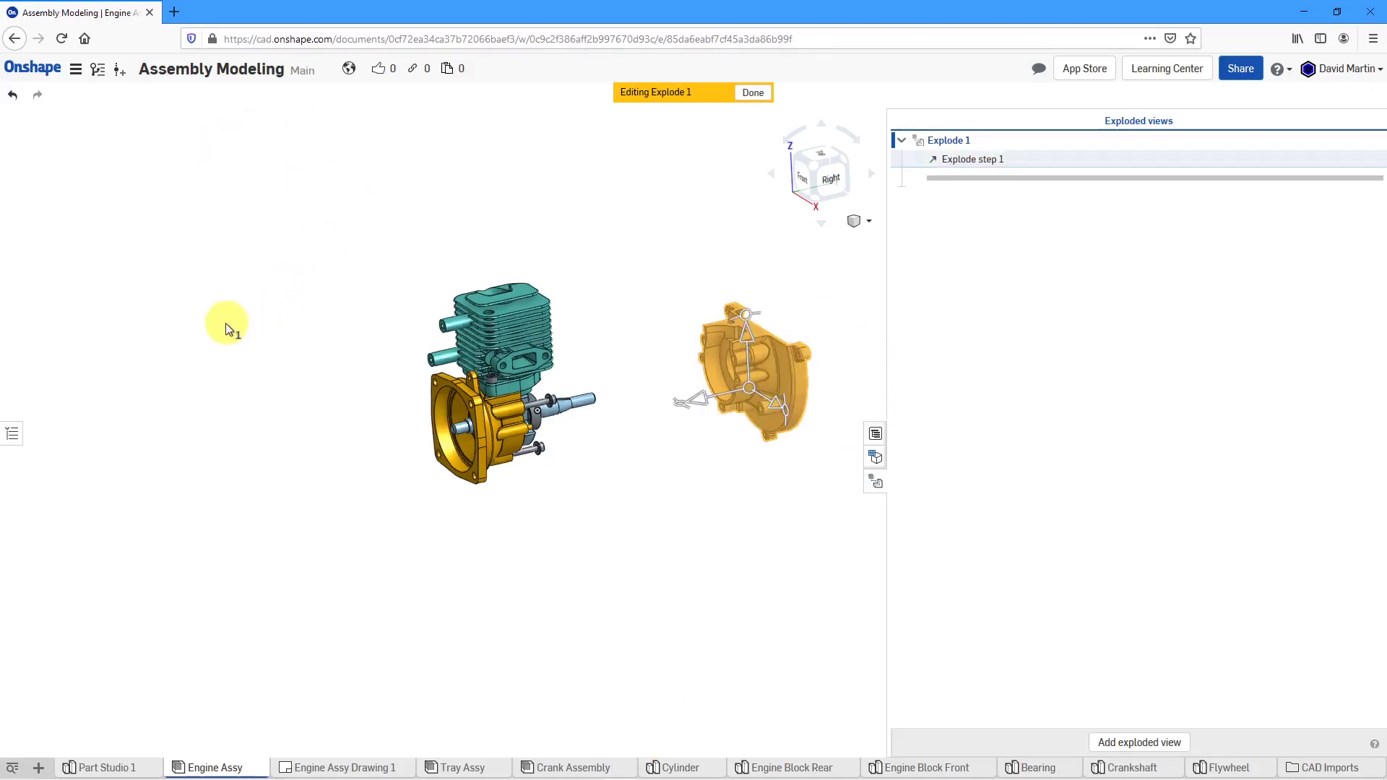
pyautogui.click(475, 446)
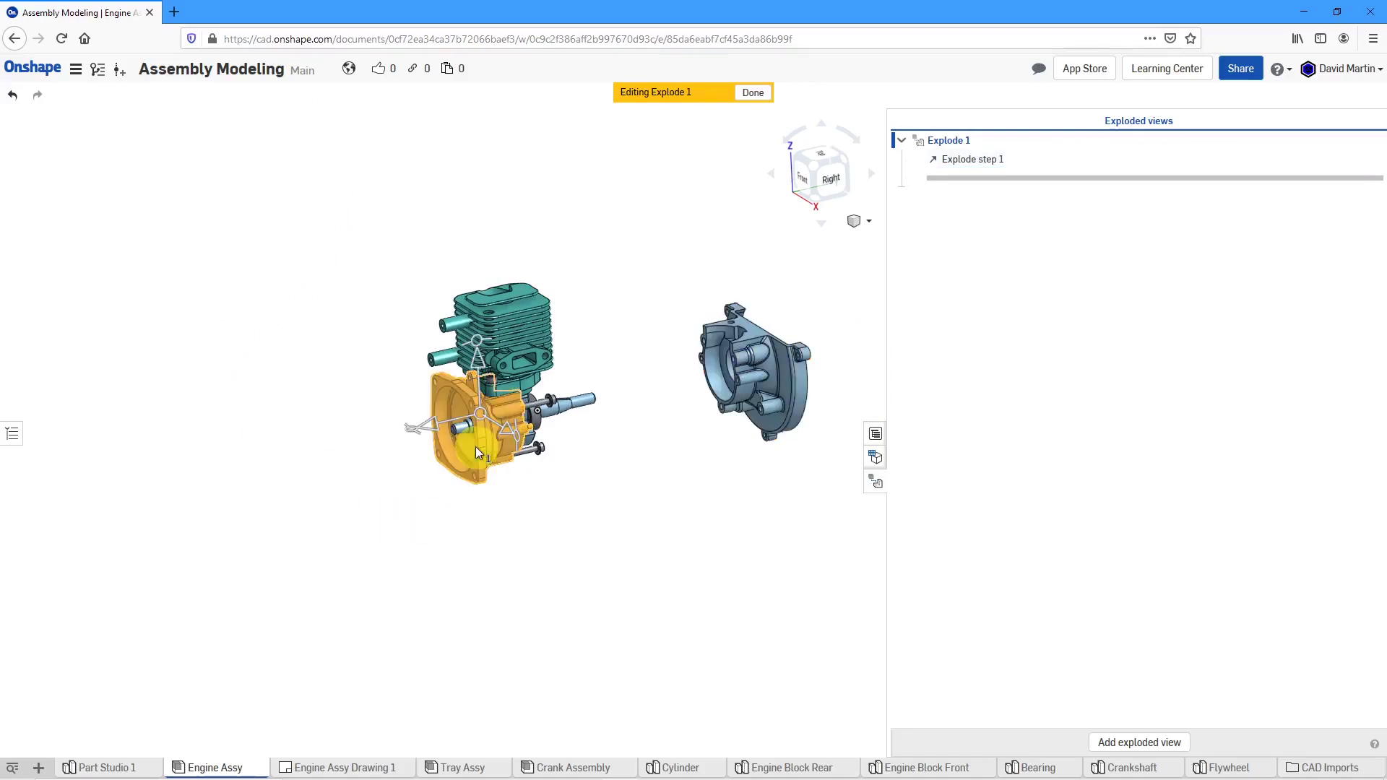
pyautogui.moveTo(441, 419); pyautogui.dragTo(241, 452)
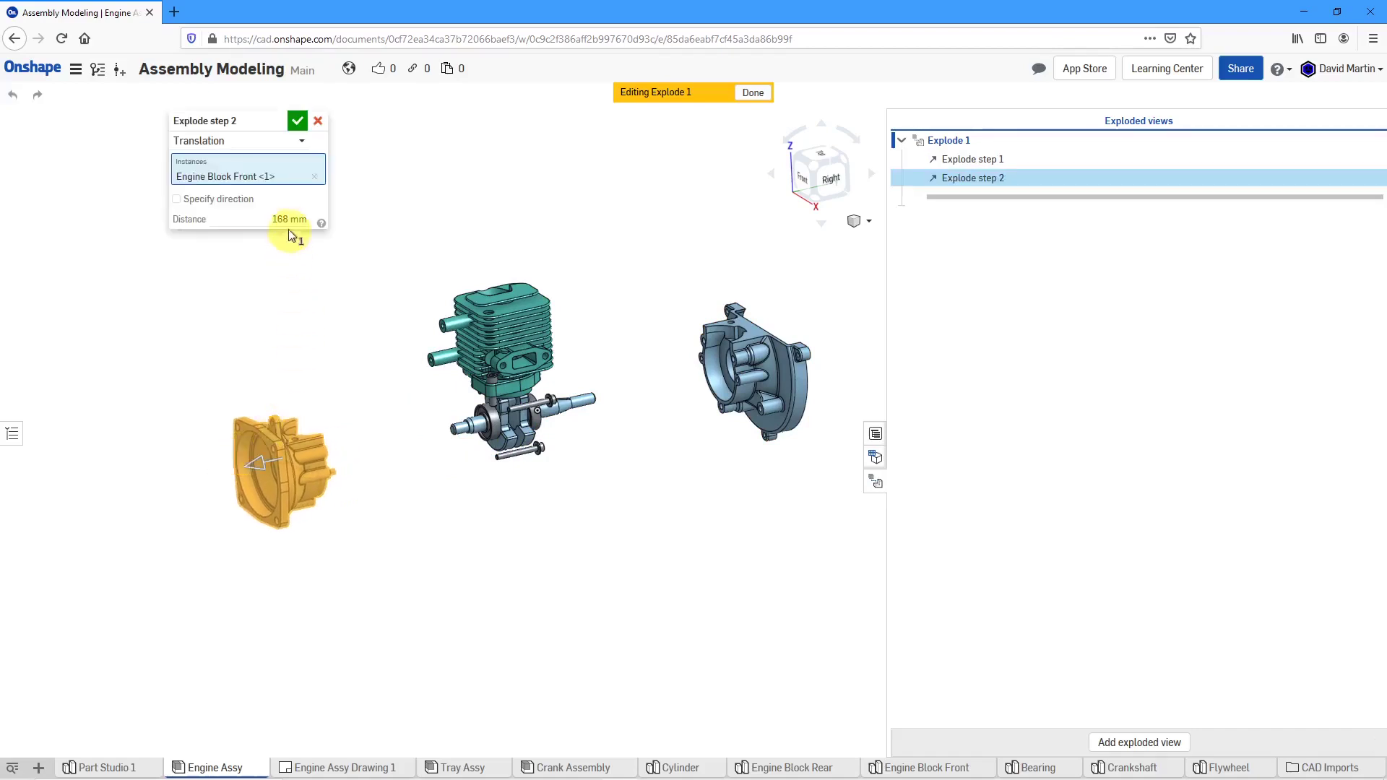
pyautogui.click(280, 221)
pyautogui.doubleClick(280, 221)
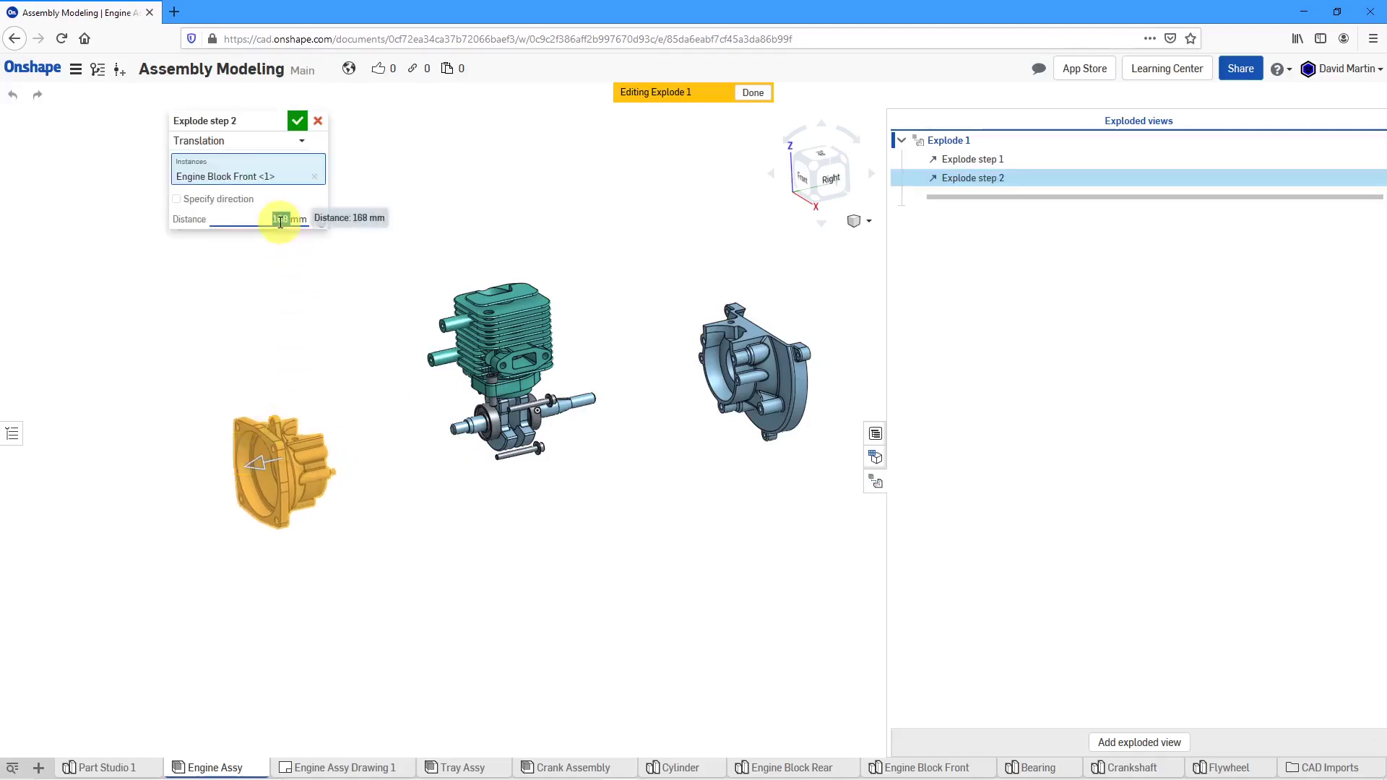
pyautogui.write('180')
pyautogui.press('Return')
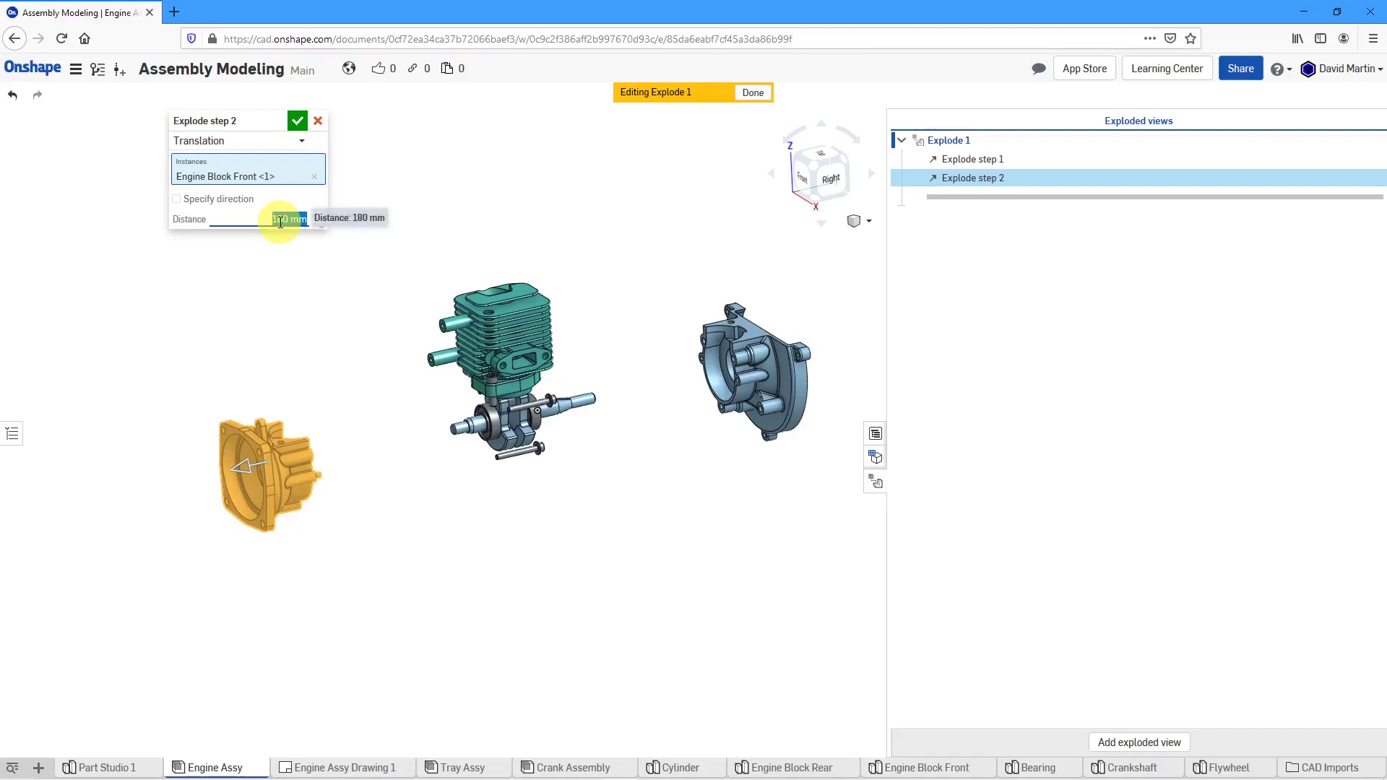
pyautogui.click(298, 123)
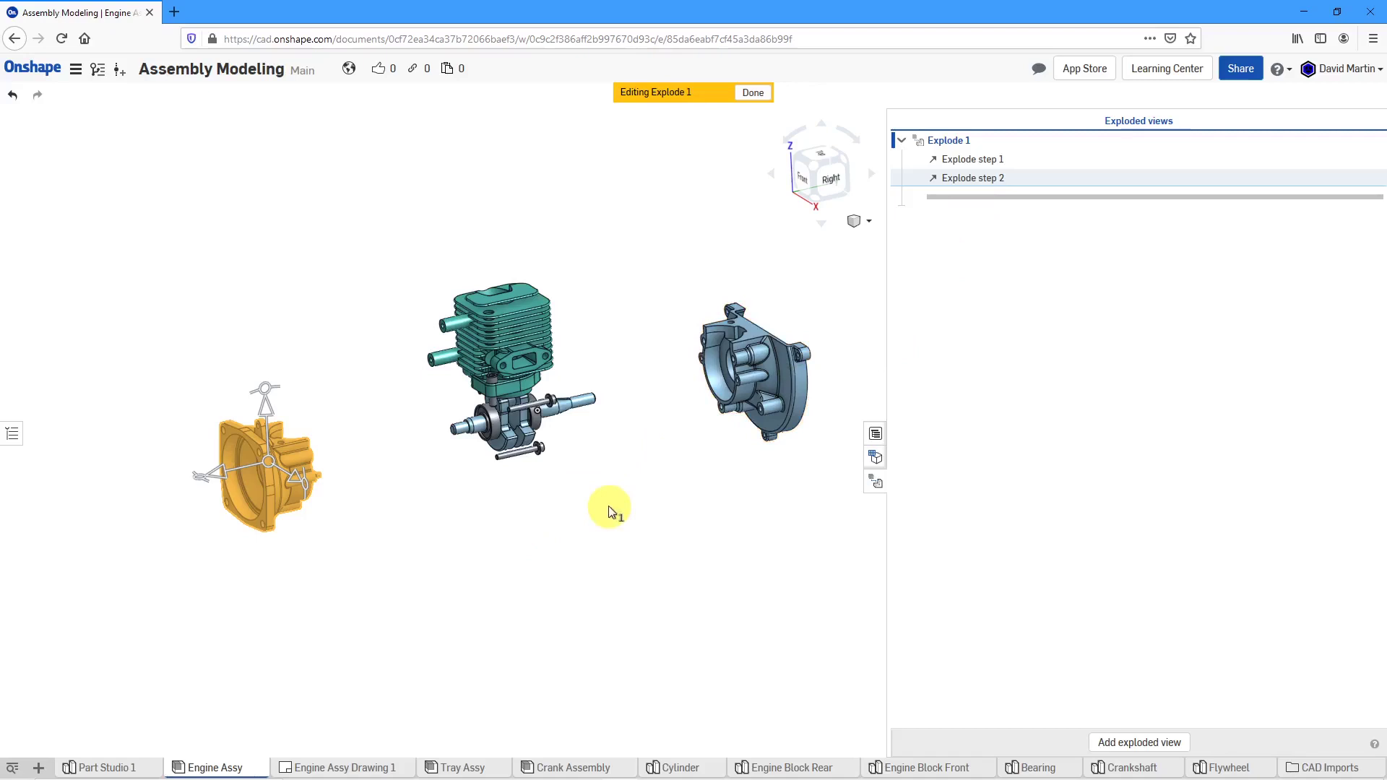
# Step: Add an explode step translating the Cylinder upward by 60 mm
pyautogui.click(539, 348)
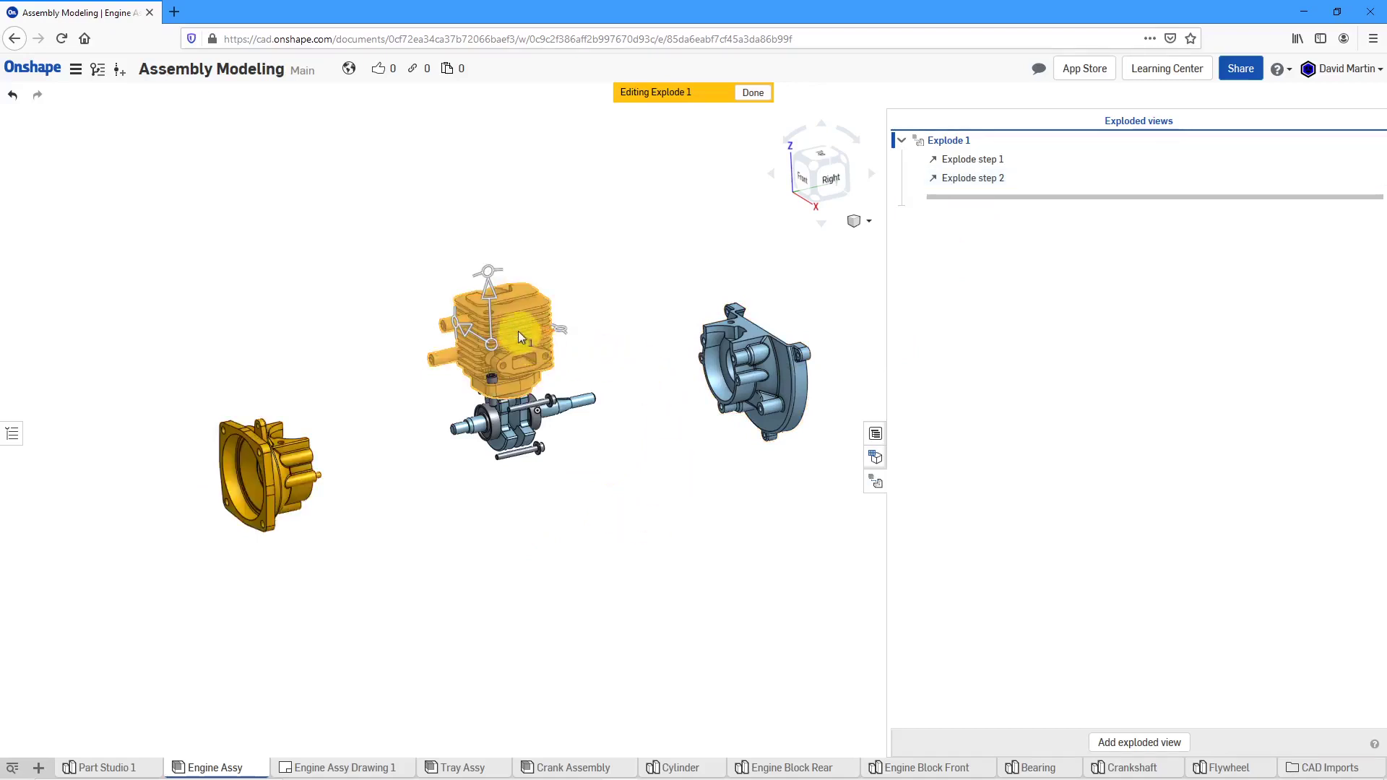
pyautogui.moveTo(497, 321); pyautogui.dragTo(470, 230)
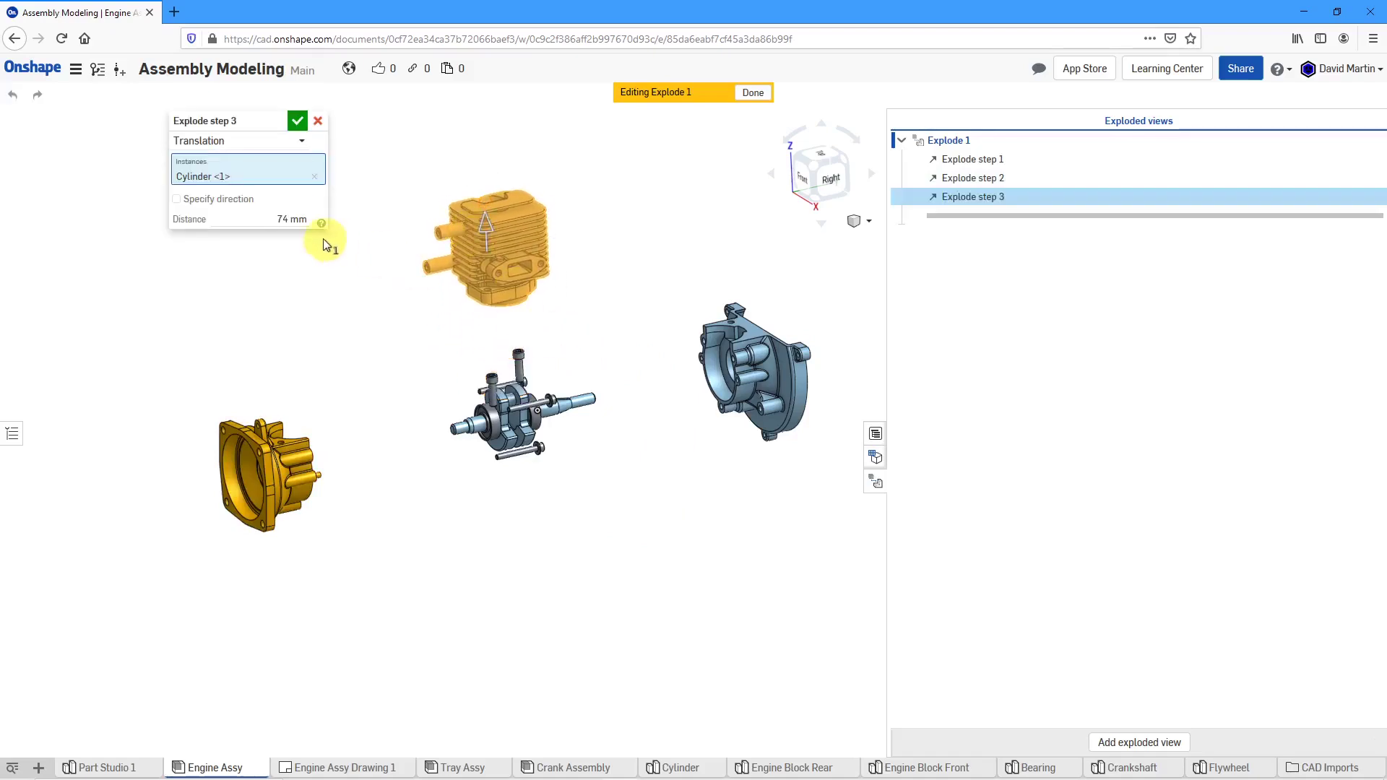
pyautogui.doubleClick(280, 220)
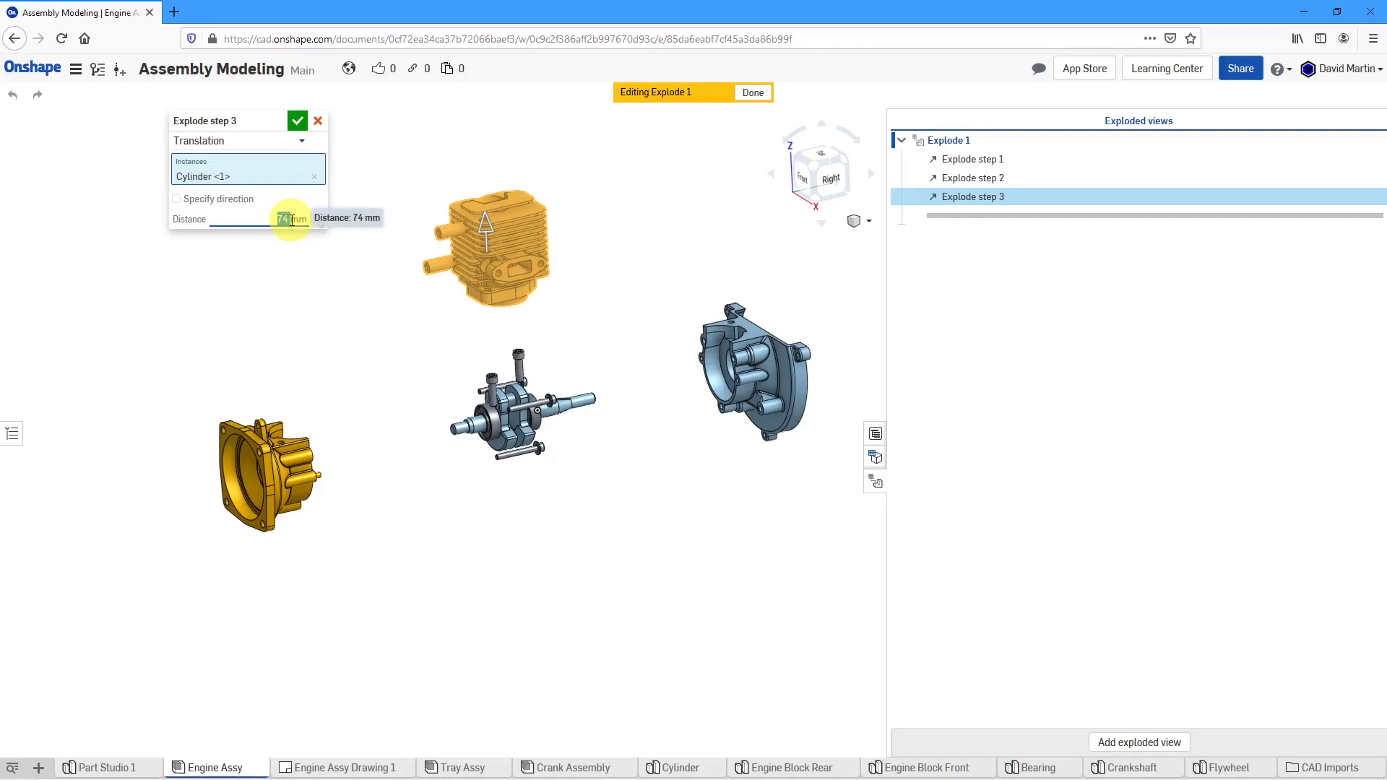
pyautogui.write('60')
pyautogui.press('Return')
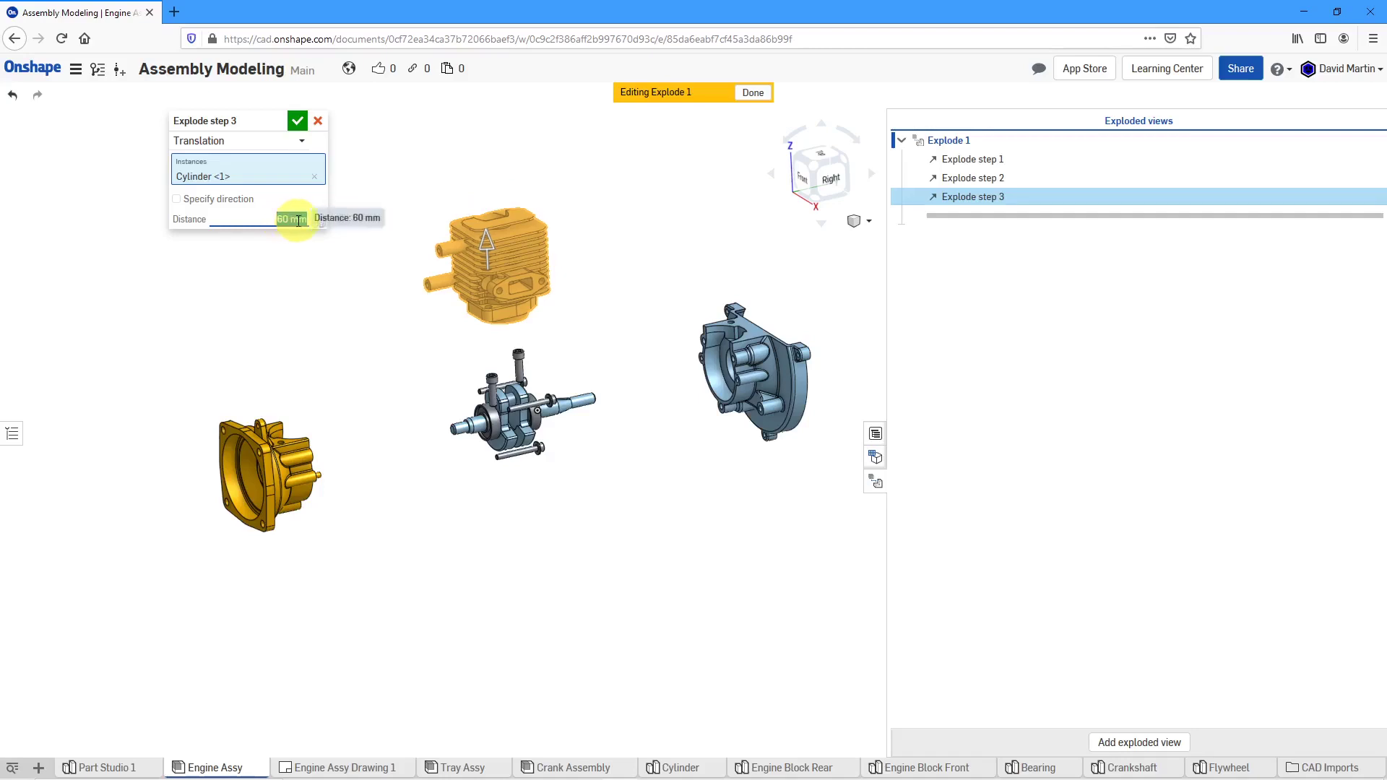
pyautogui.click(297, 121)
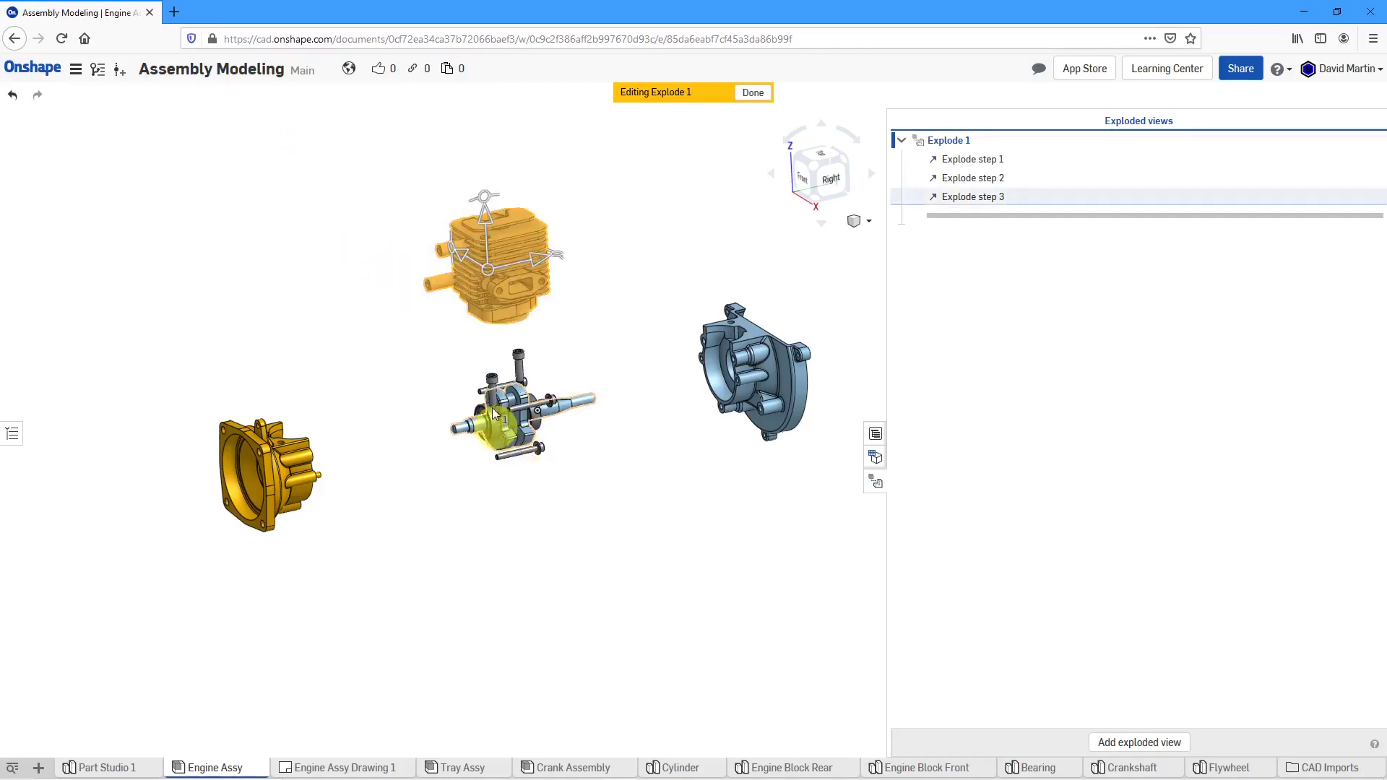
# Step: Add an explode step translating the rear bearing along the crankshaft toward Engine Block Rear with a distance of -100 mm
pyautogui.scroll(3, 492, 406)
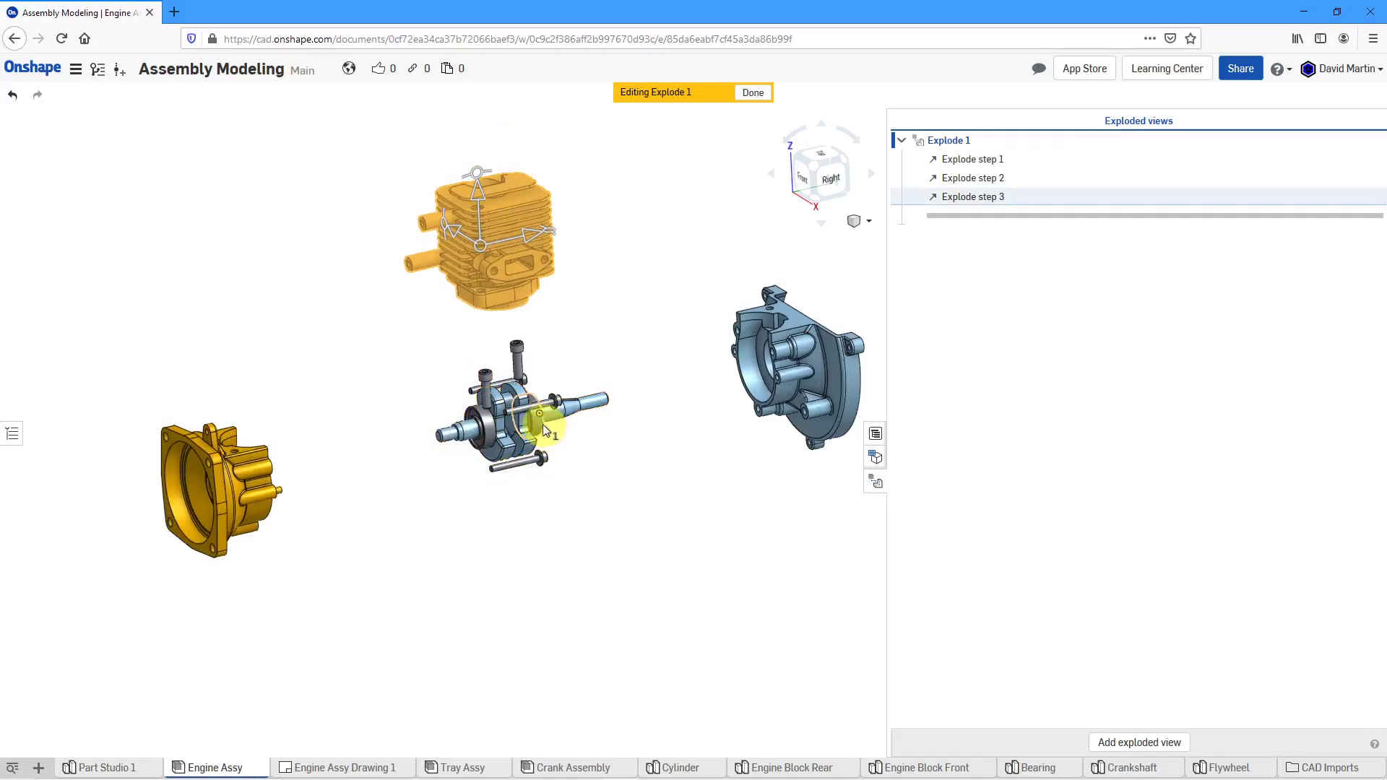
pyautogui.click(544, 429)
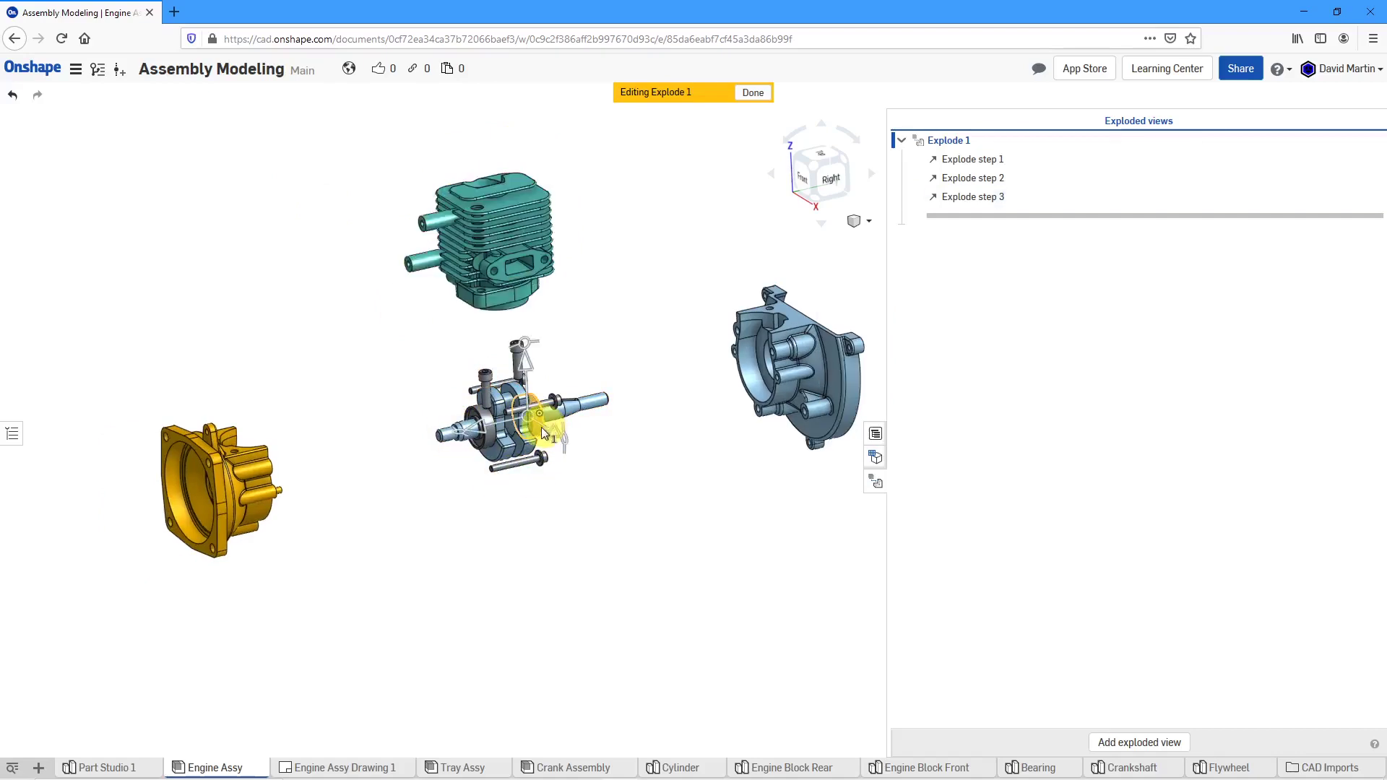
pyautogui.moveTo(495, 428); pyautogui.dragTo(636, 400)
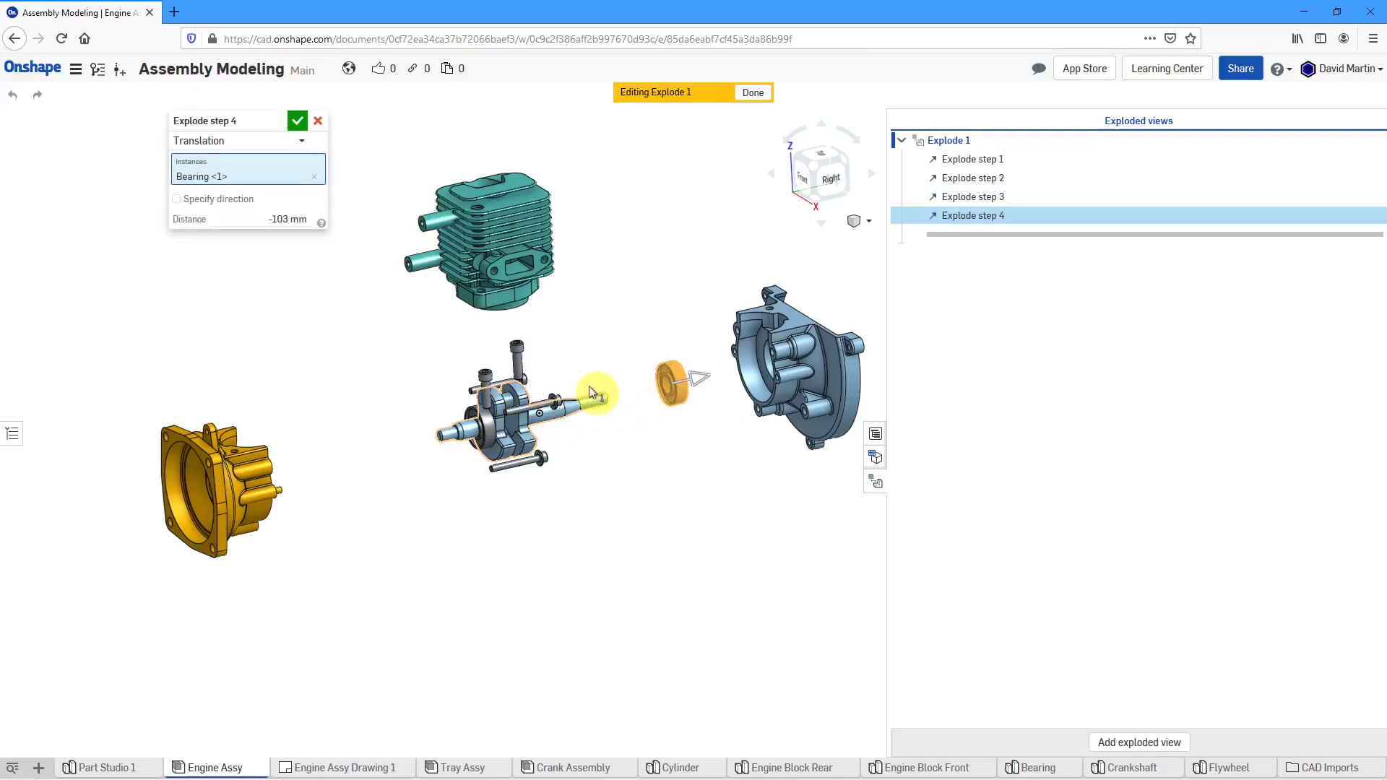
pyautogui.doubleClick(280, 219)
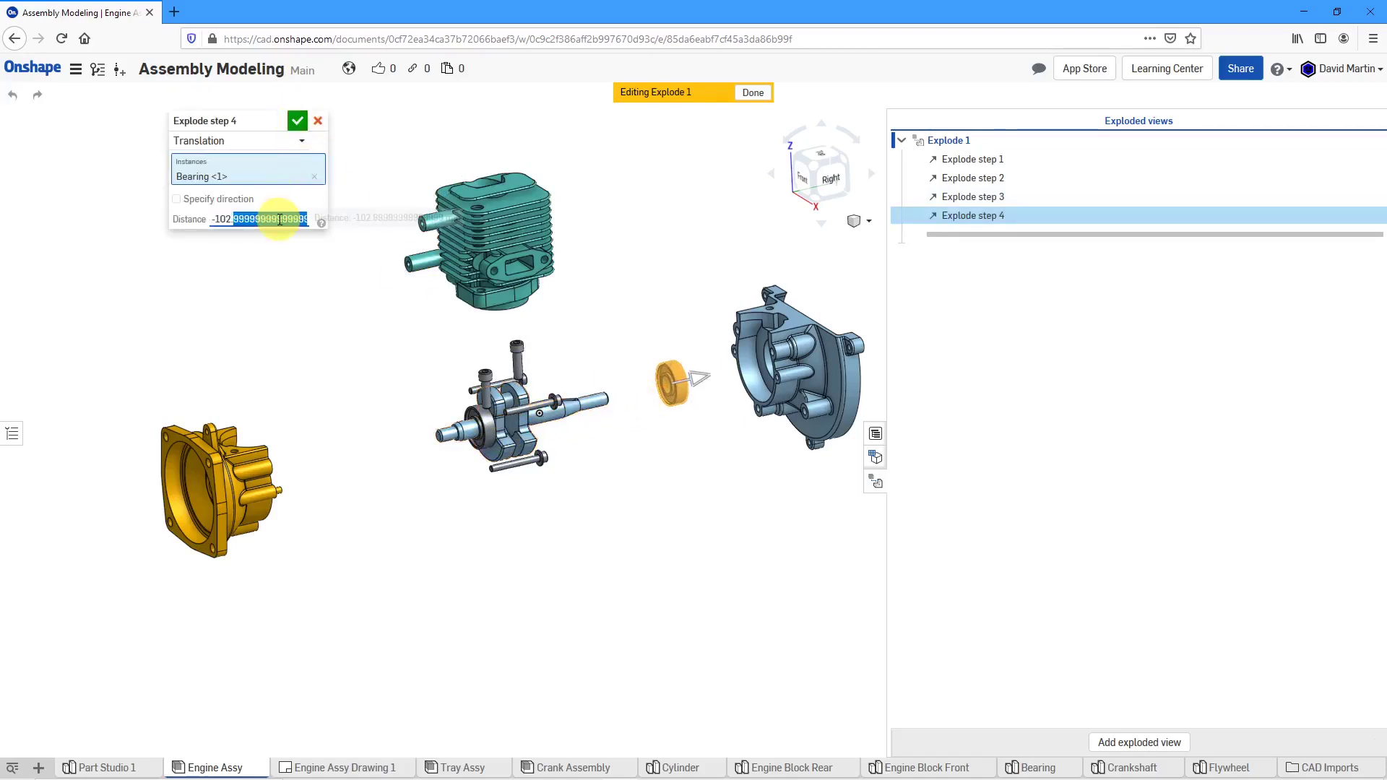
pyautogui.tripleClick(279, 219)
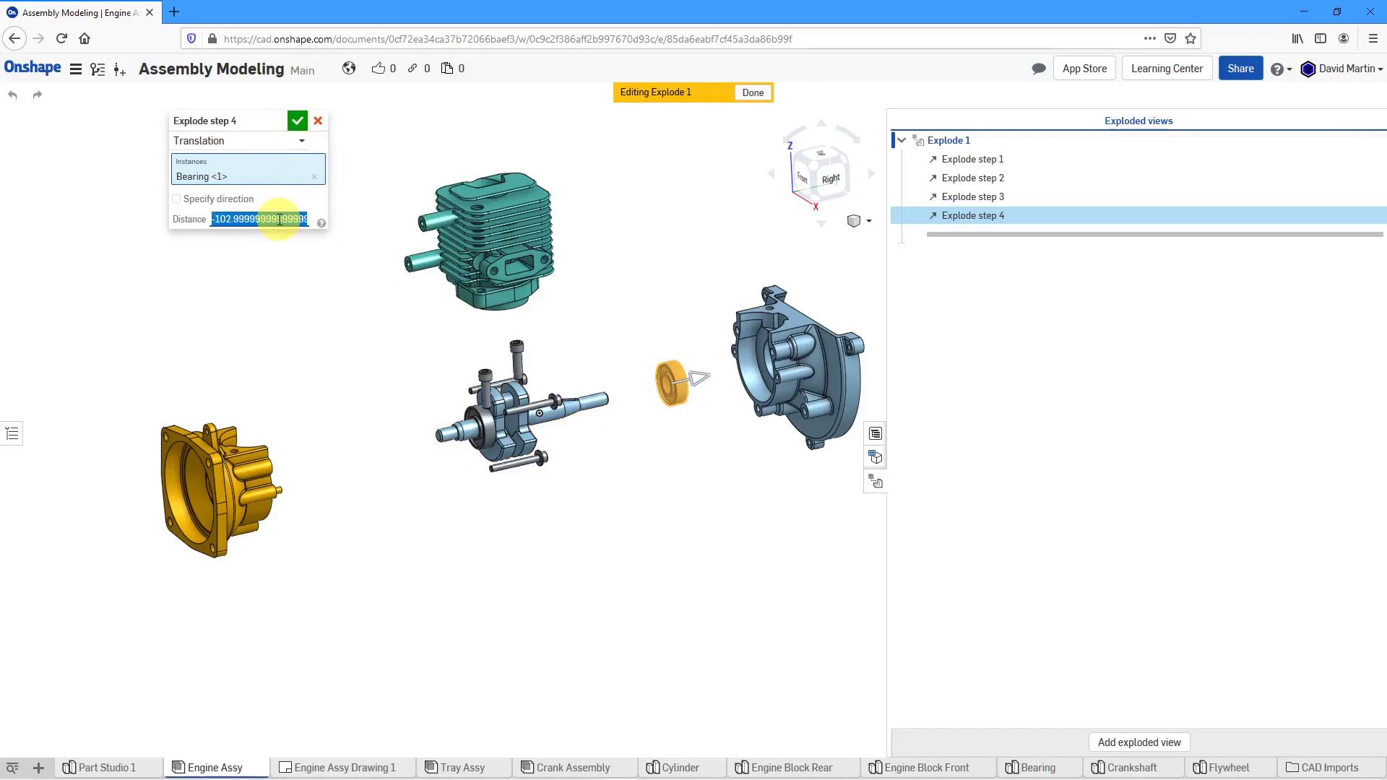
pyautogui.write('-100')
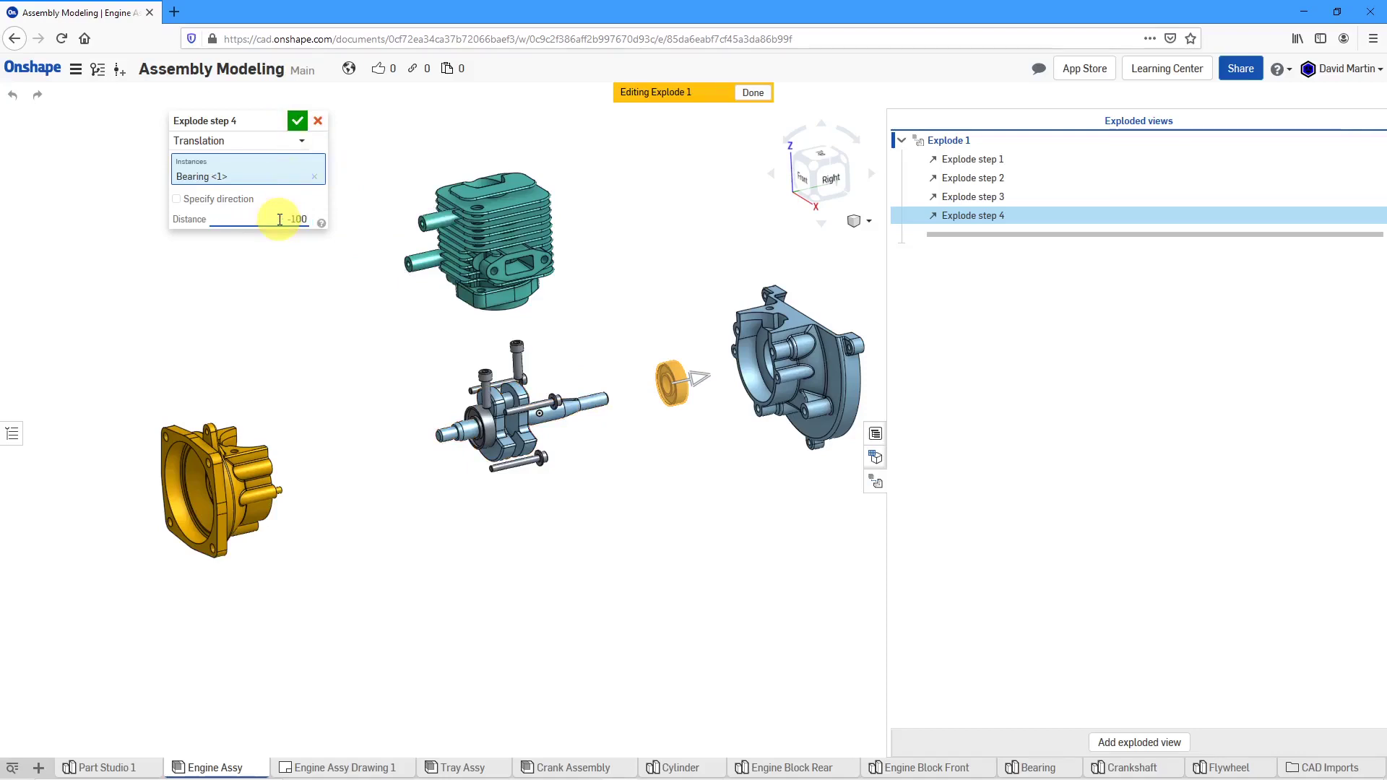
pyautogui.press('Return')
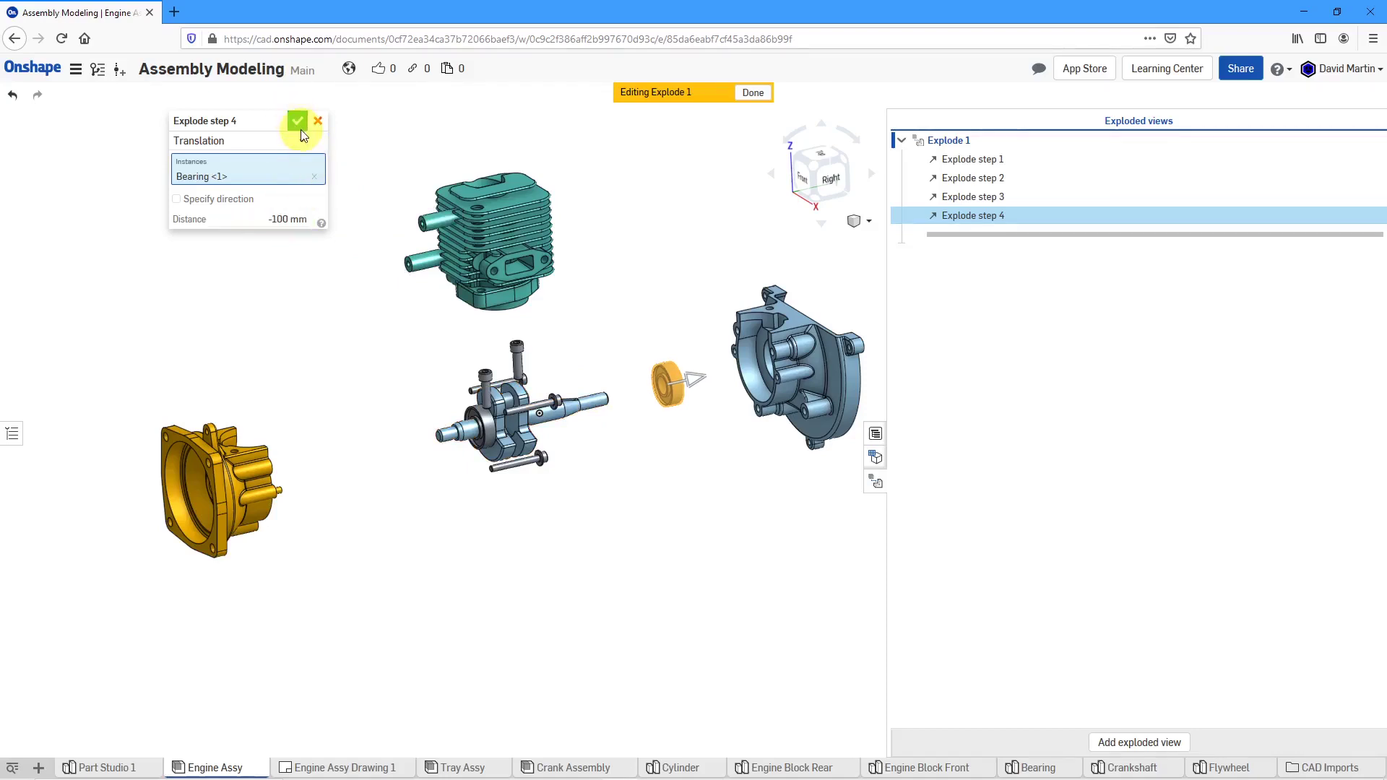
pyautogui.click(297, 120)
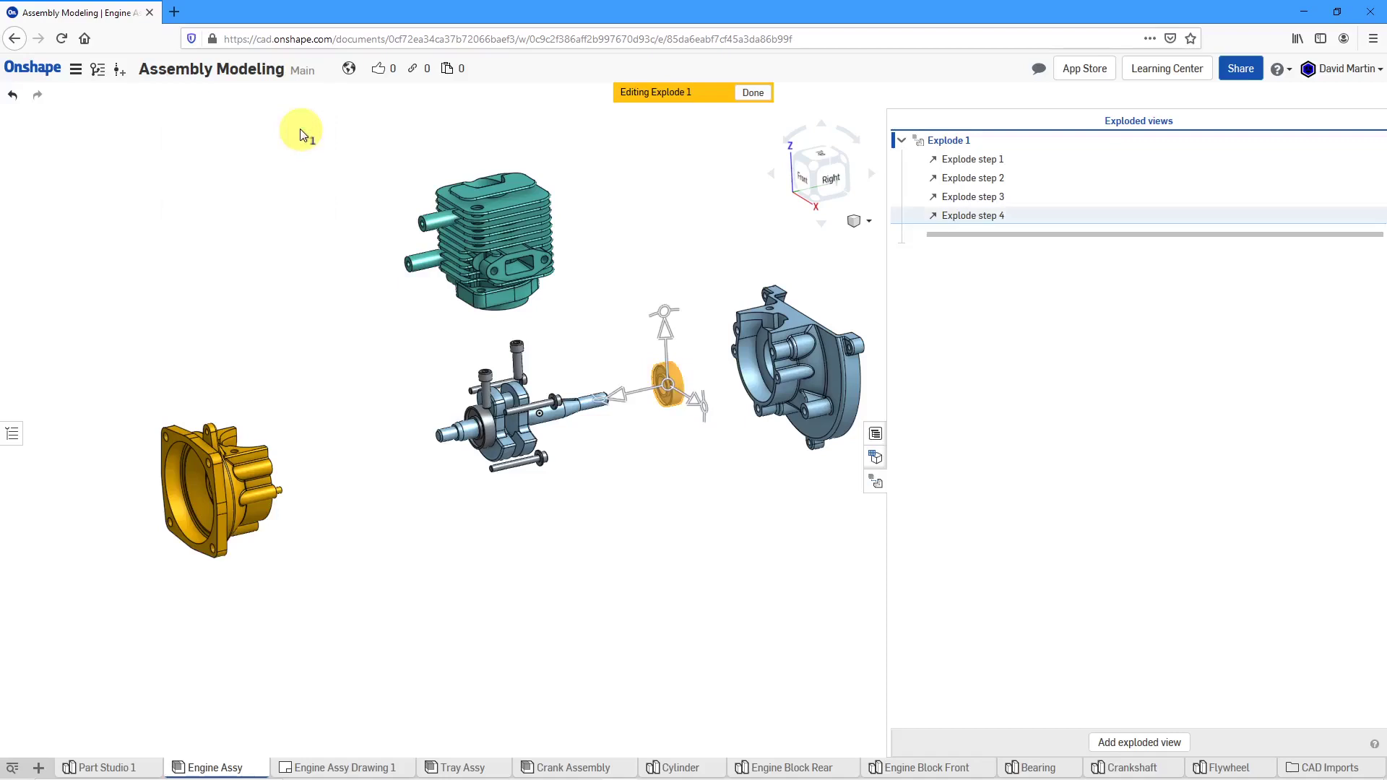
# Step: Add an explode step translating the front bearing along the crankshaft toward Engine Block Front by 80 mm
pyautogui.click(488, 429)
pyautogui.moveTo(444, 437); pyautogui.dragTo(325, 453)
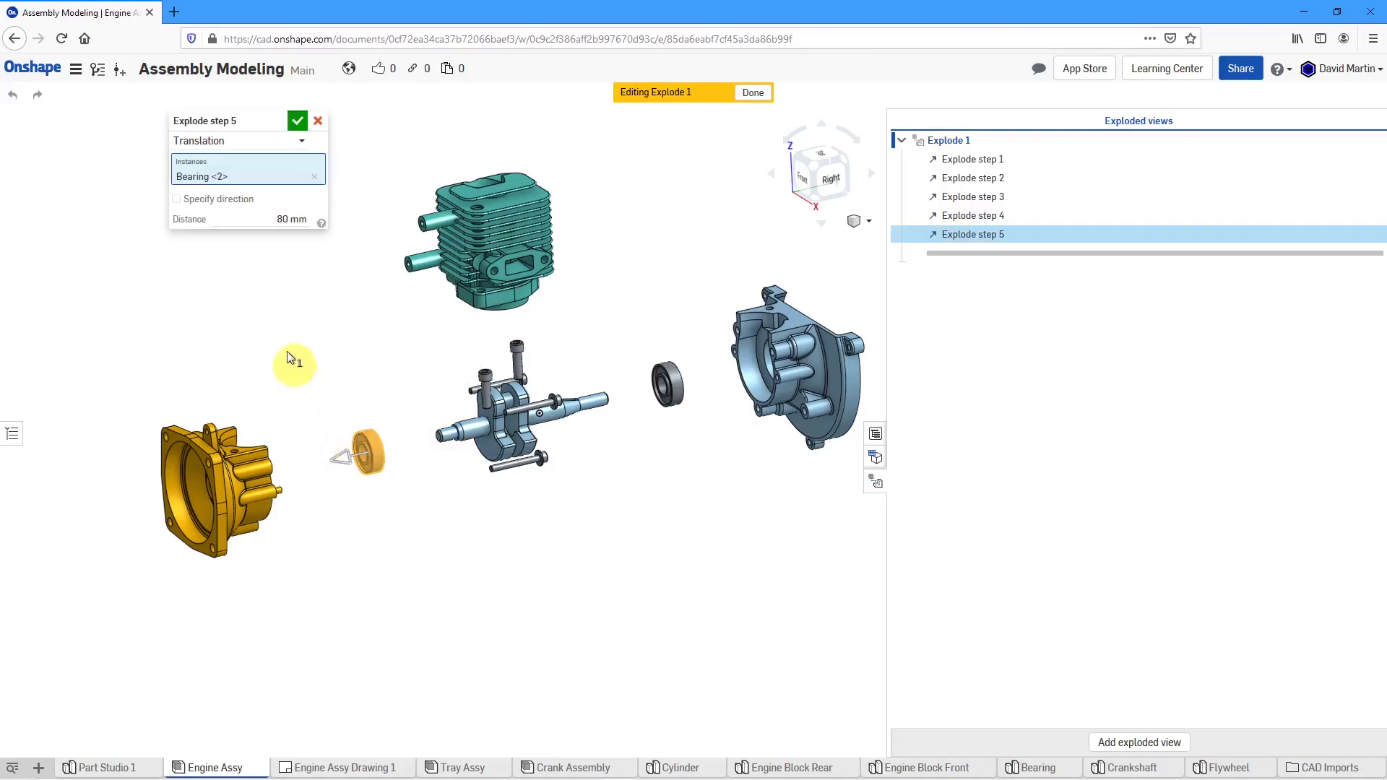
pyautogui.click(276, 226)
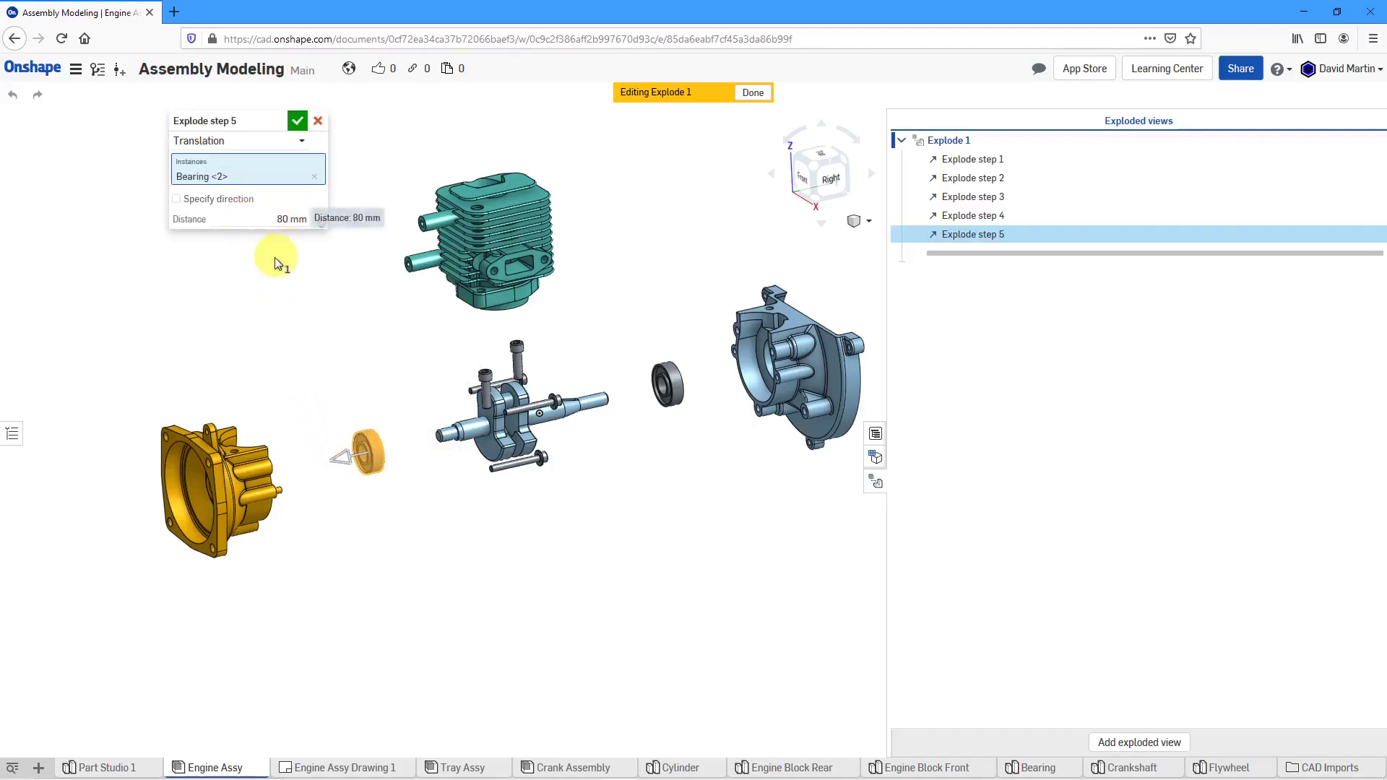
pyautogui.click(297, 121)
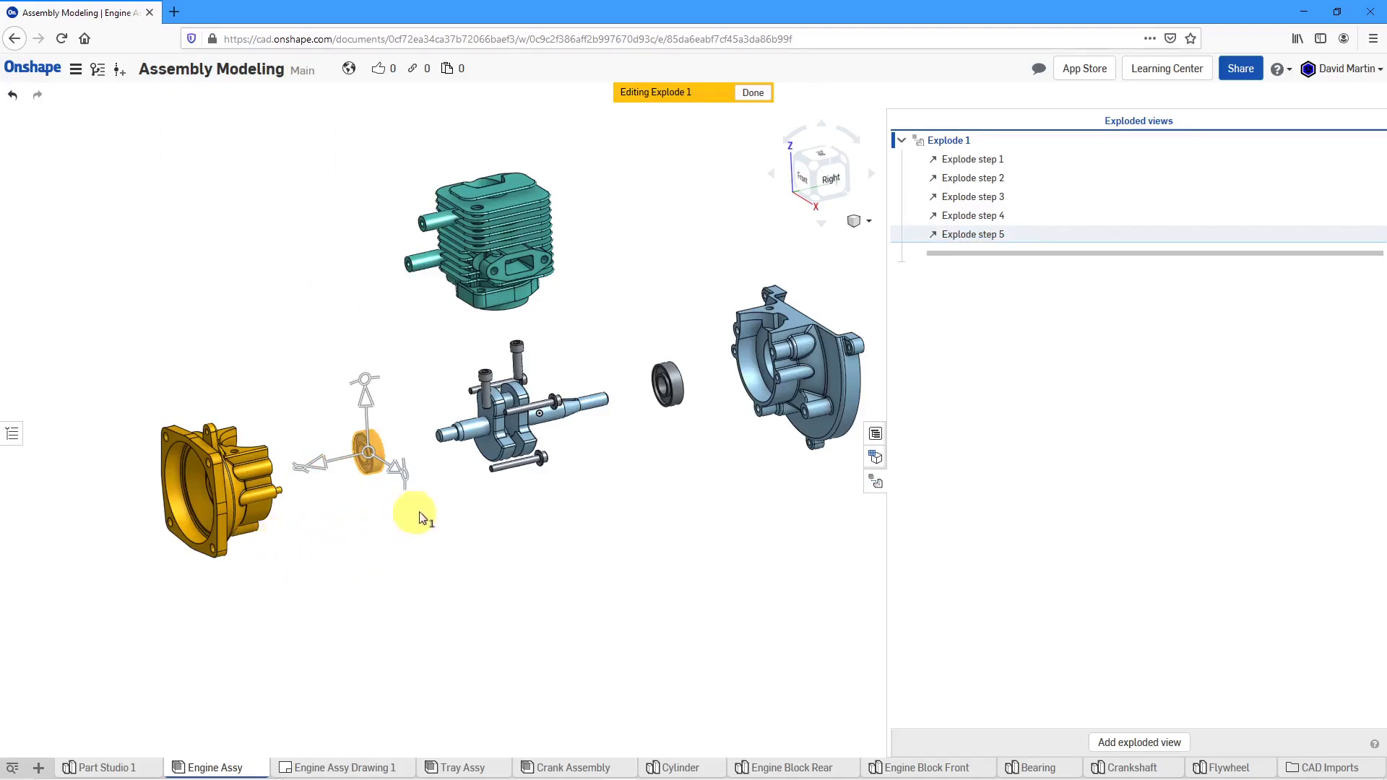
pyautogui.moveTo(505, 526); pyautogui.dragTo(402, 558, button='middle')
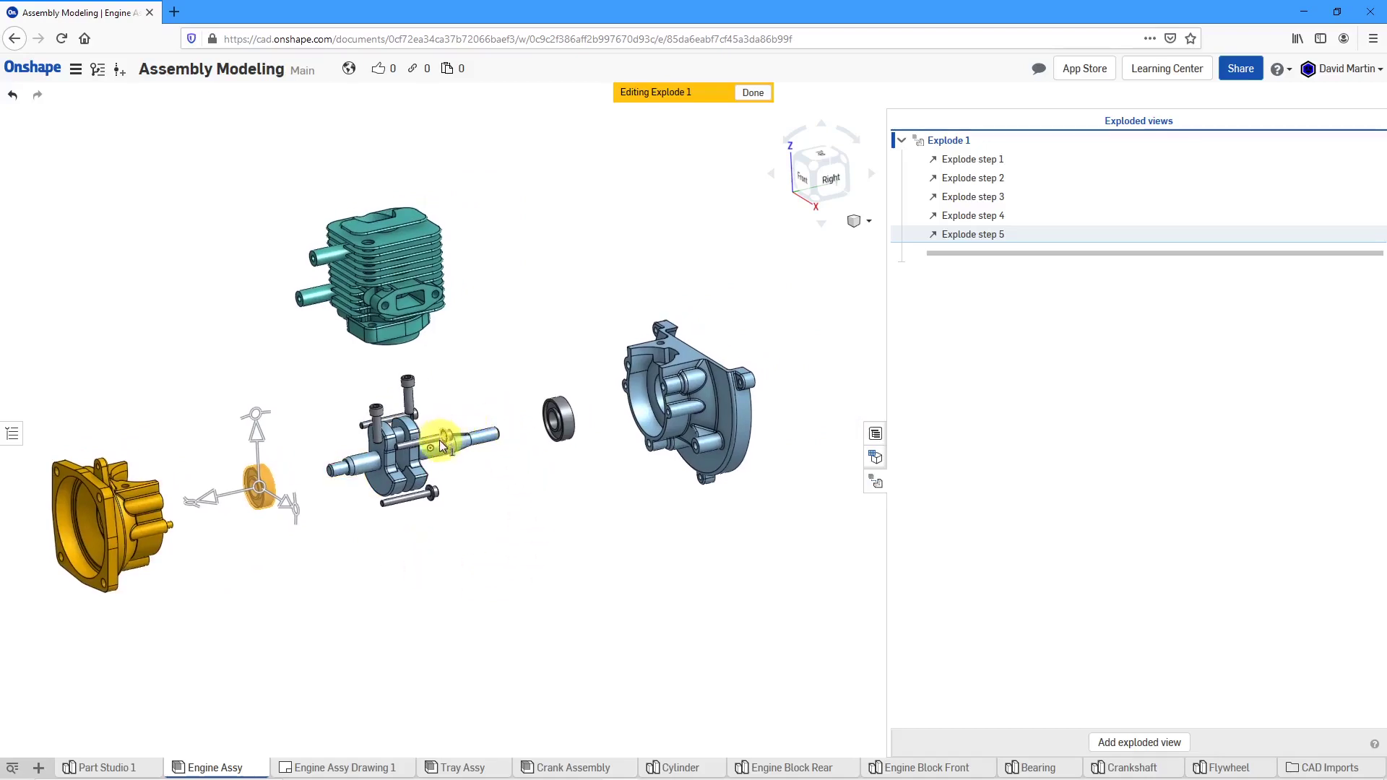
# Step: Add an explode step translating the three hex socket head cap screws along the crankshaft axis past Engine Block Rear by 300 mm
pyautogui.scroll(2, 438, 441)
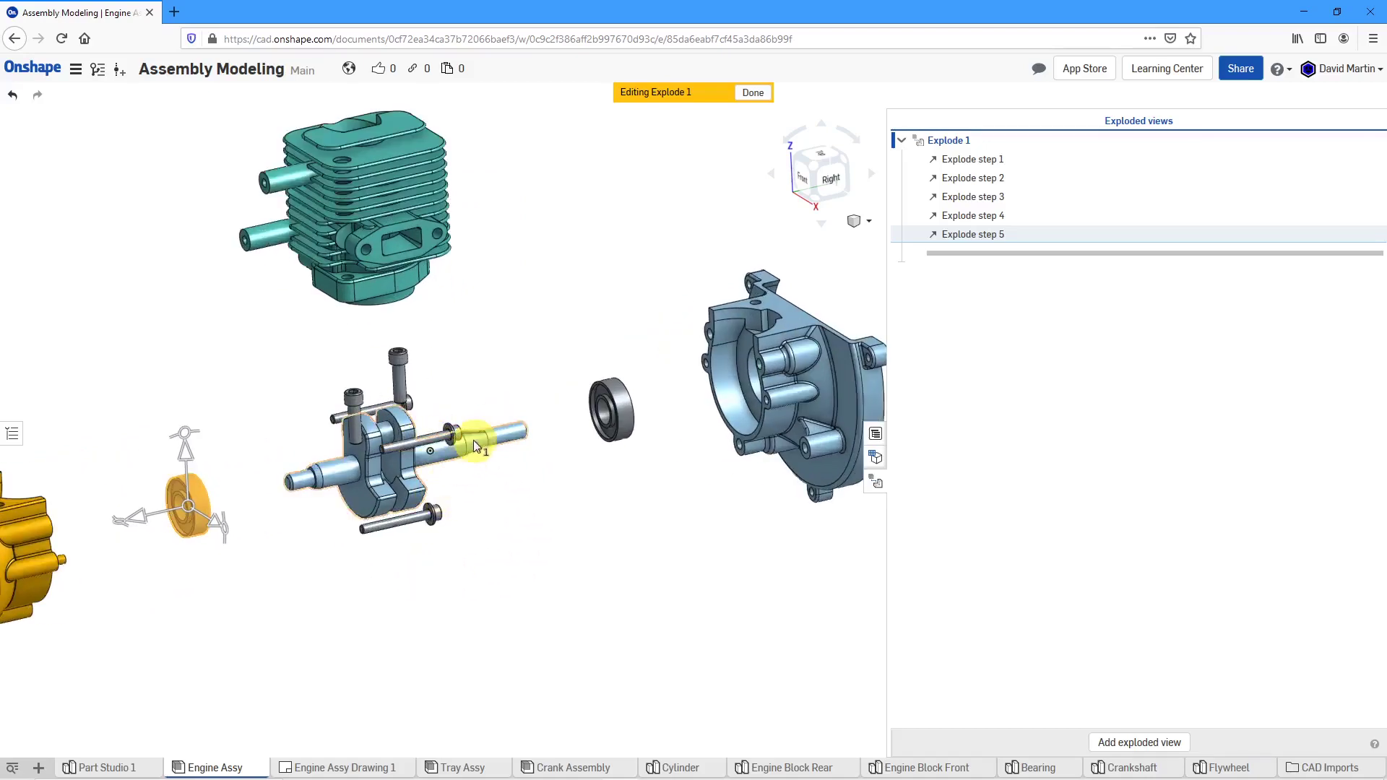
pyautogui.click(423, 436)
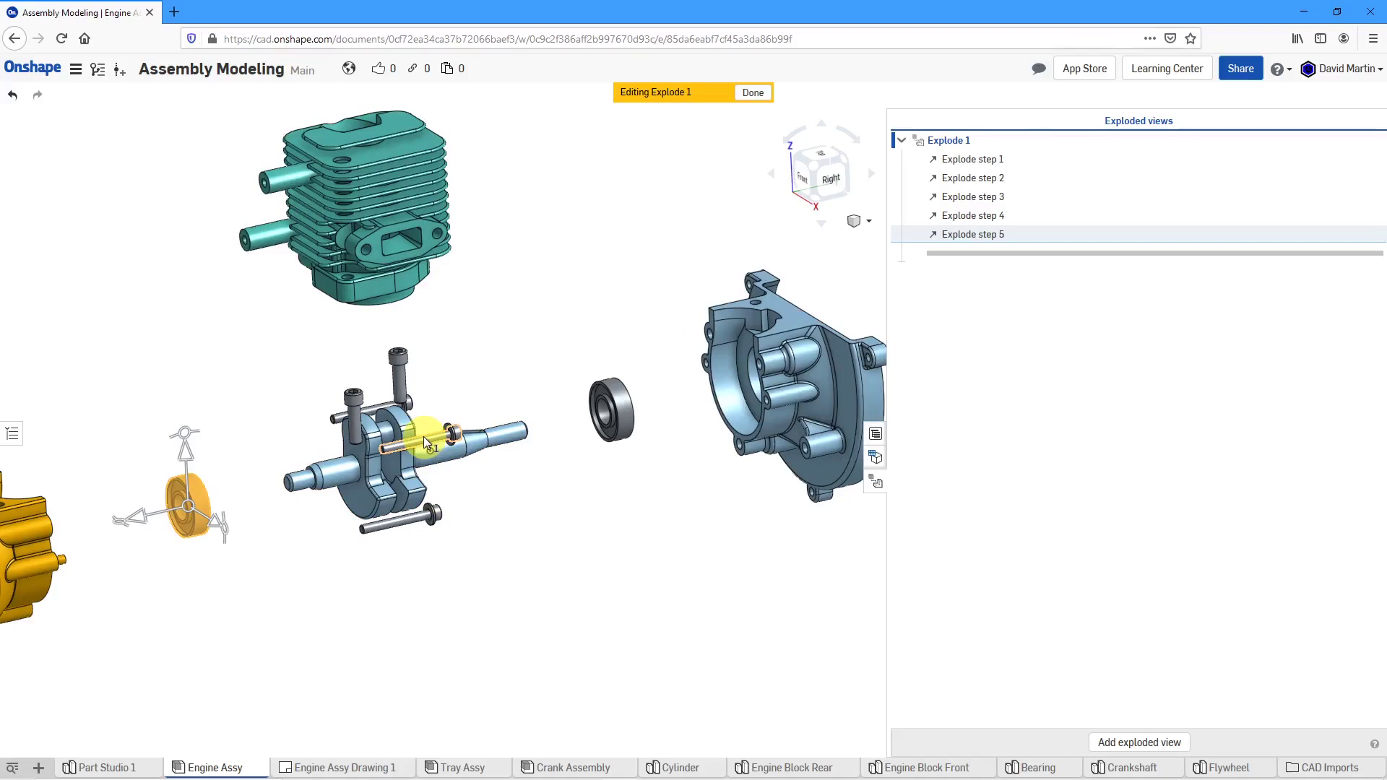
pyautogui.click(392, 523)
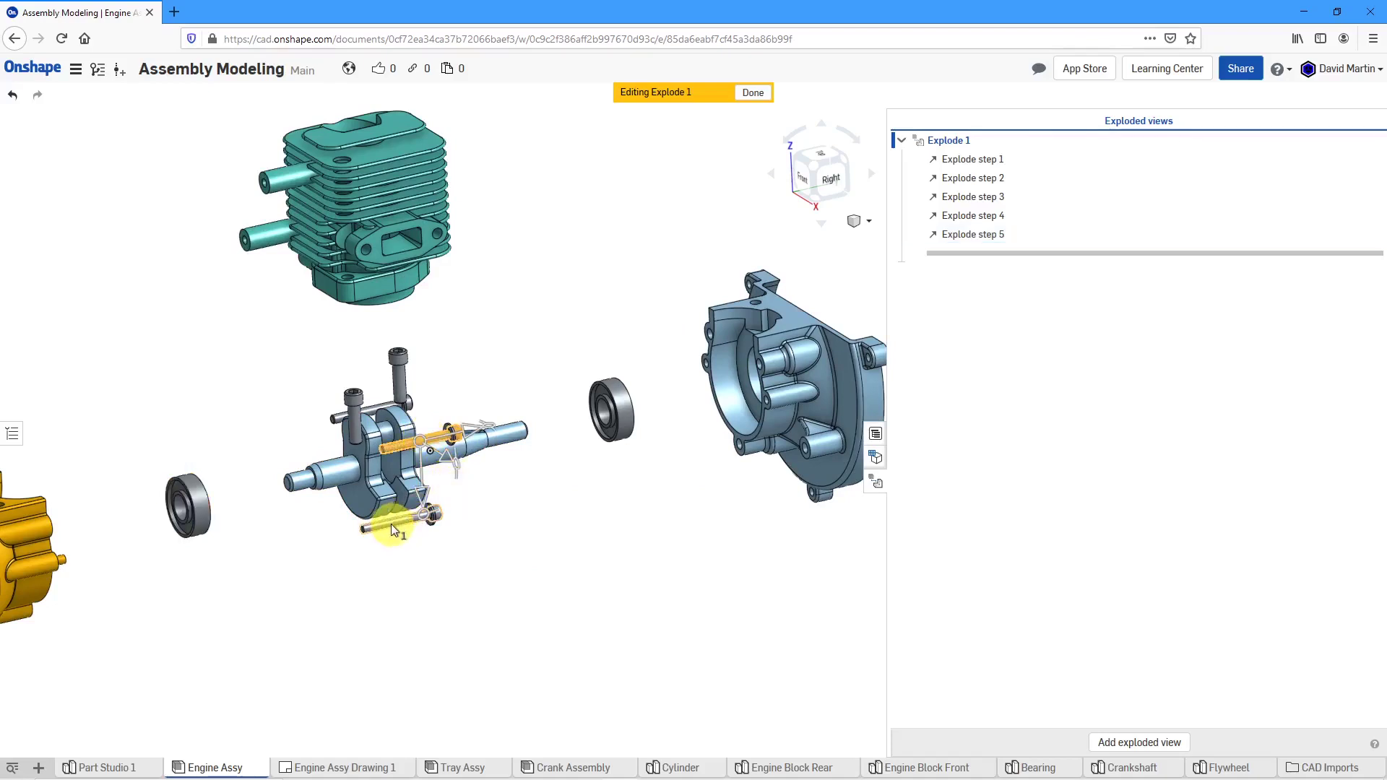
pyautogui.click(383, 401)
pyautogui.click(249, 483)
pyautogui.scroll(-3, 249, 483)
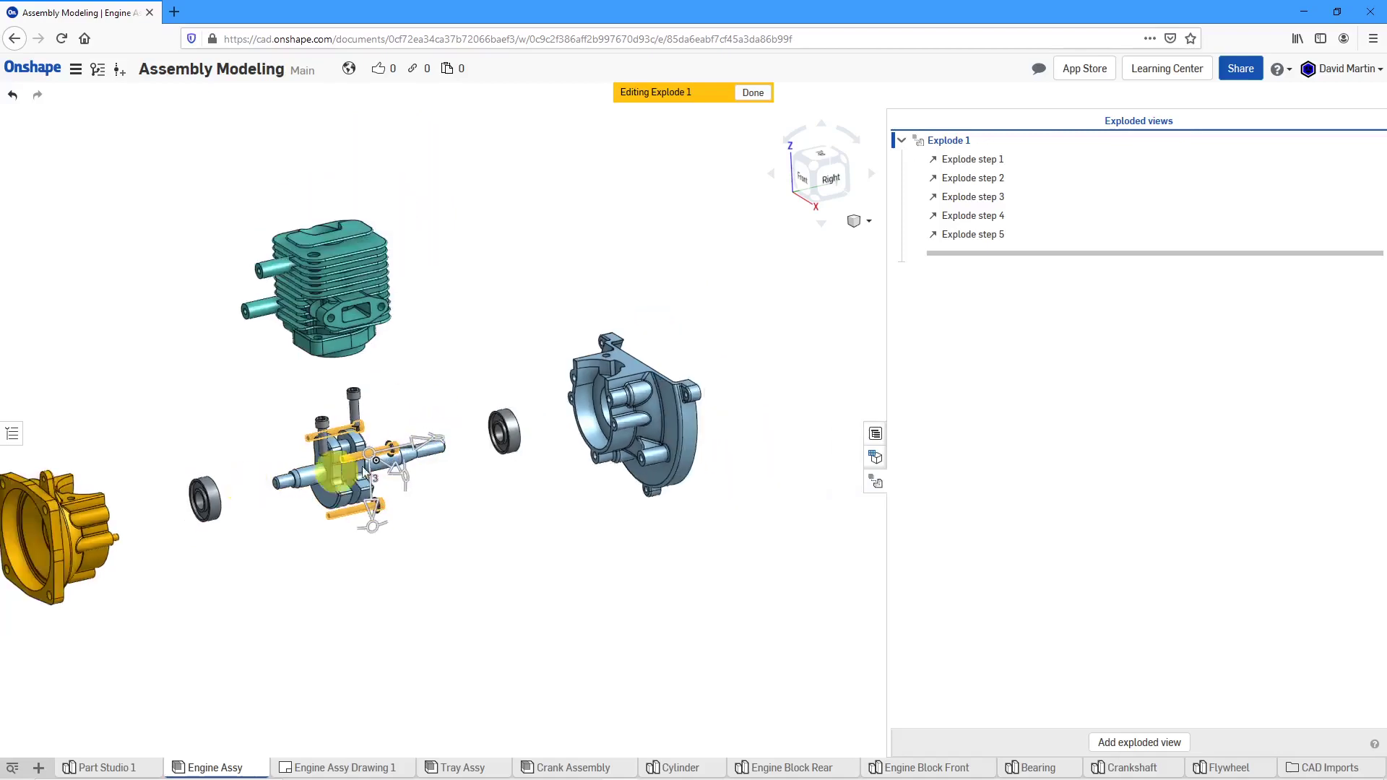
pyautogui.moveTo(409, 446); pyautogui.dragTo(812, 337)
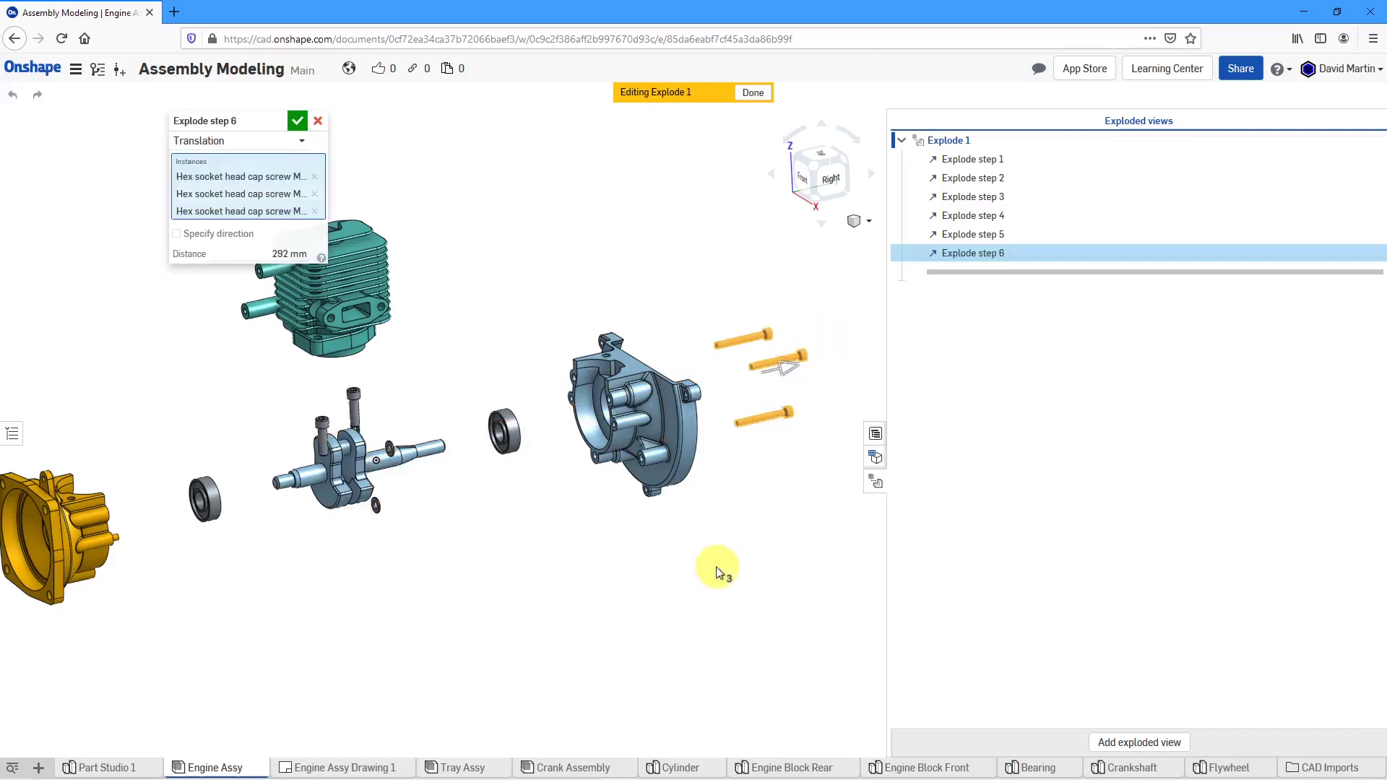
pyautogui.click(283, 253)
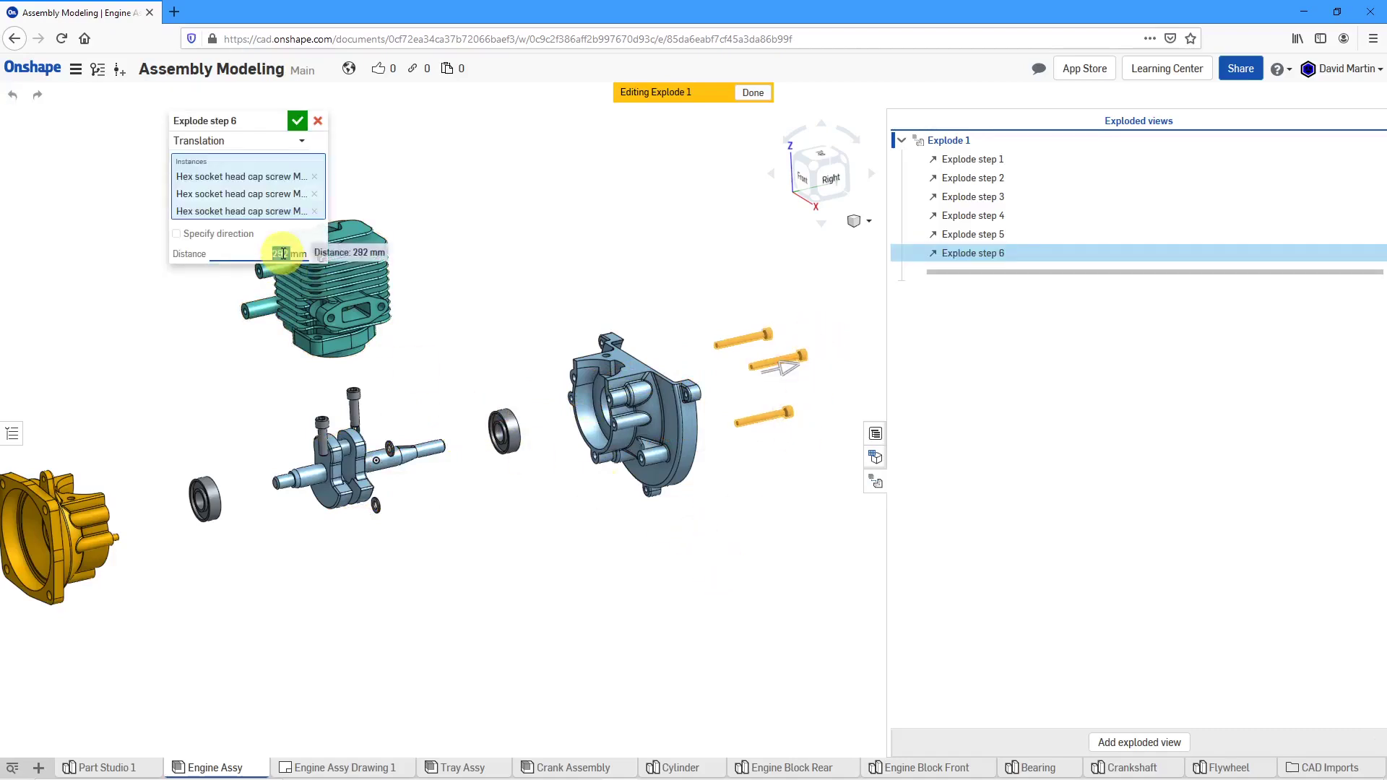
pyautogui.write('300')
pyautogui.press('Return')
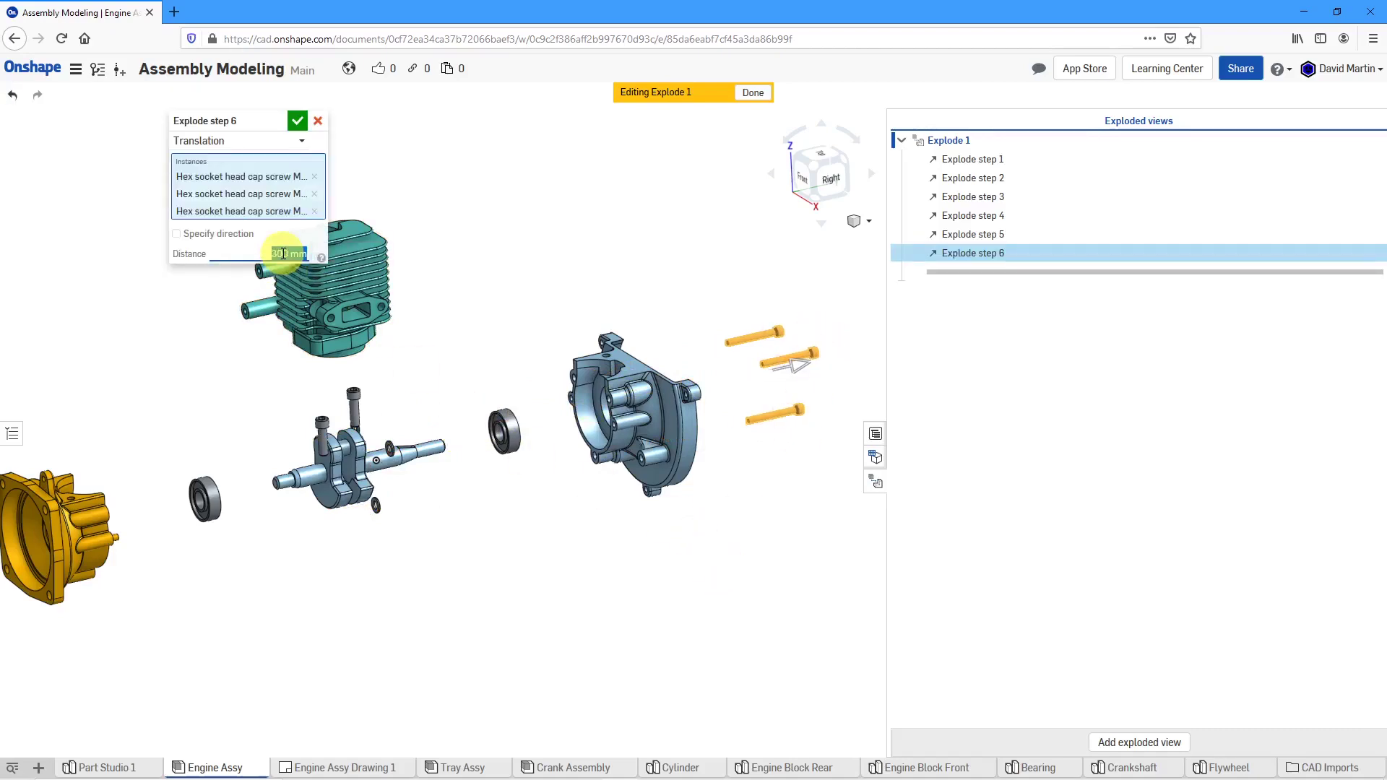
pyautogui.click(297, 121)
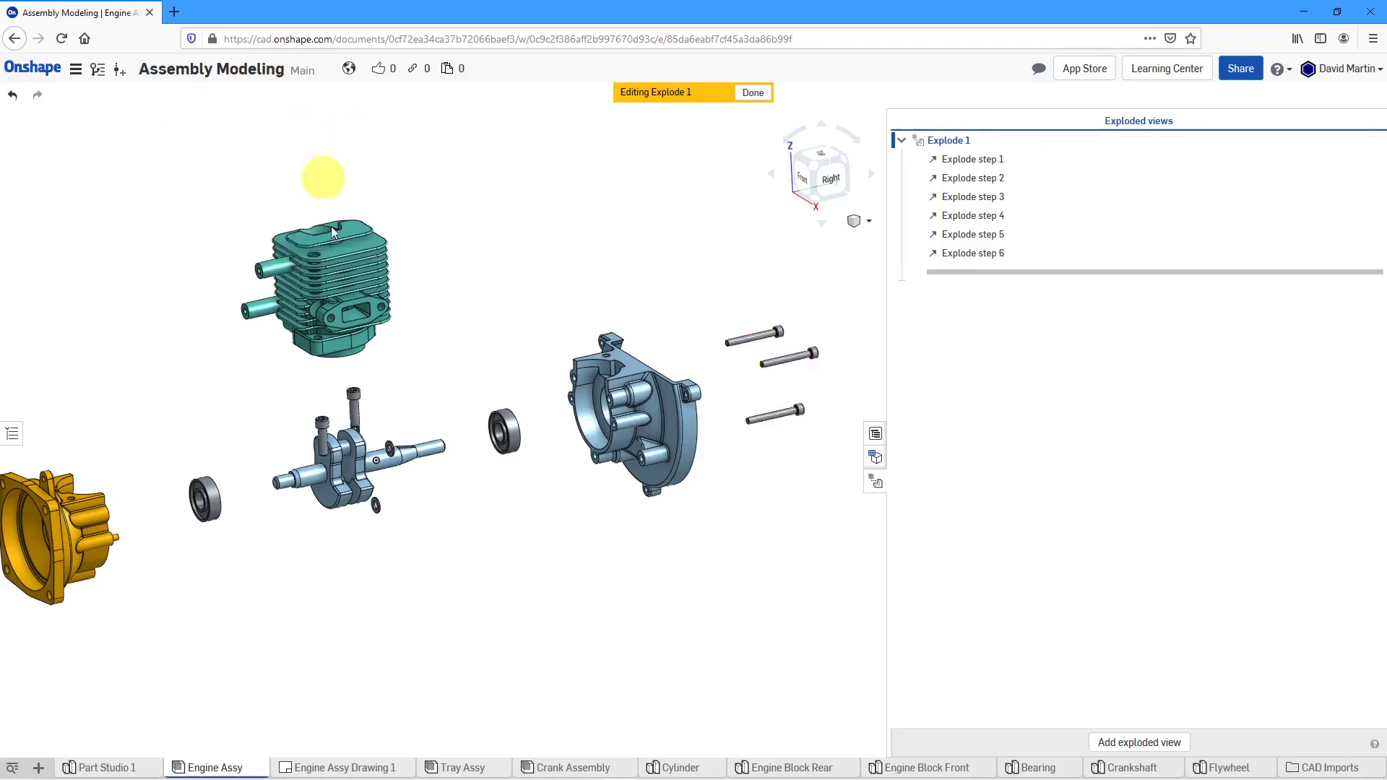
# Step: Add an explode step translating the upper washer near the crankshaft past Engine Block Rear by about 227 mm
pyautogui.moveTo(383, 494); pyautogui.dragTo(347, 442, button='right')
pyautogui.scroll(5, 343, 434)
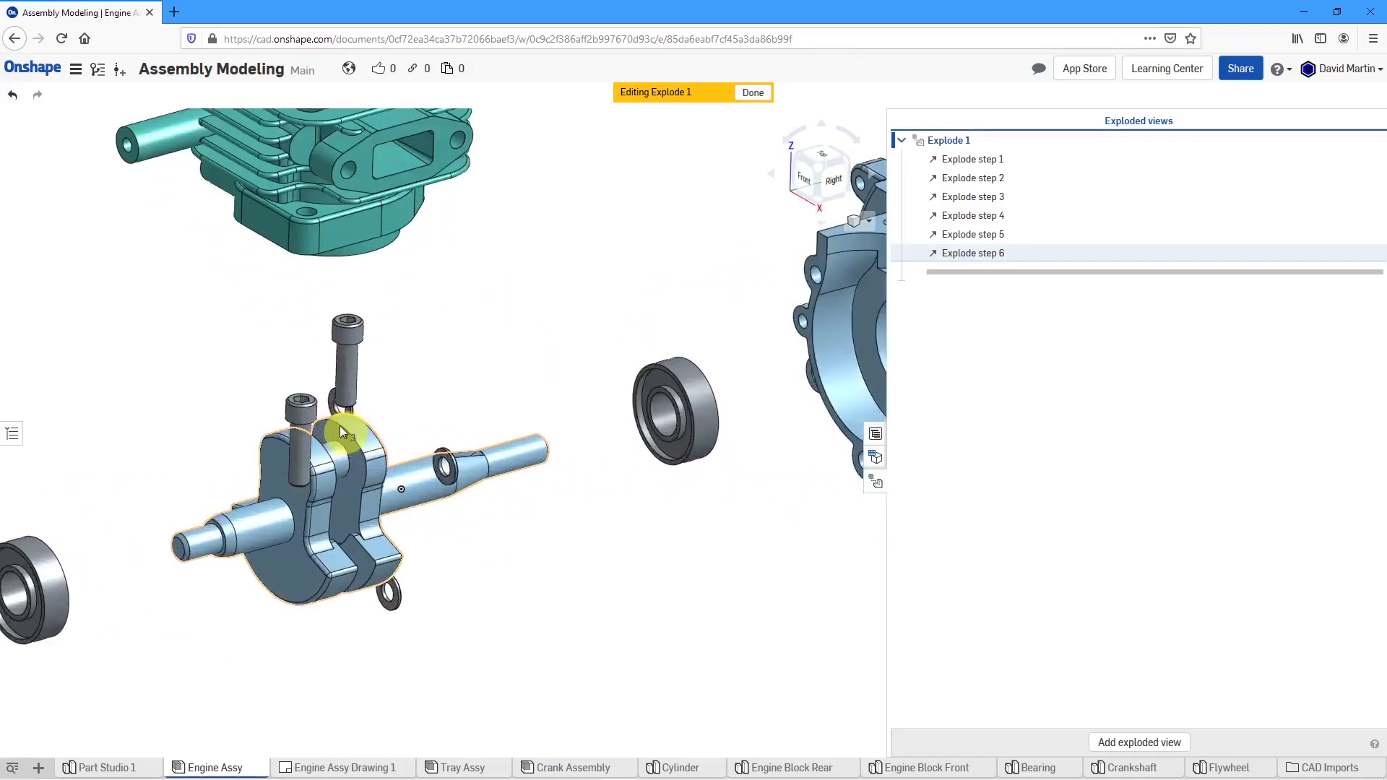
pyautogui.click(332, 406)
pyautogui.scroll(-2, 323, 449)
pyautogui.scroll(-3, 323, 450)
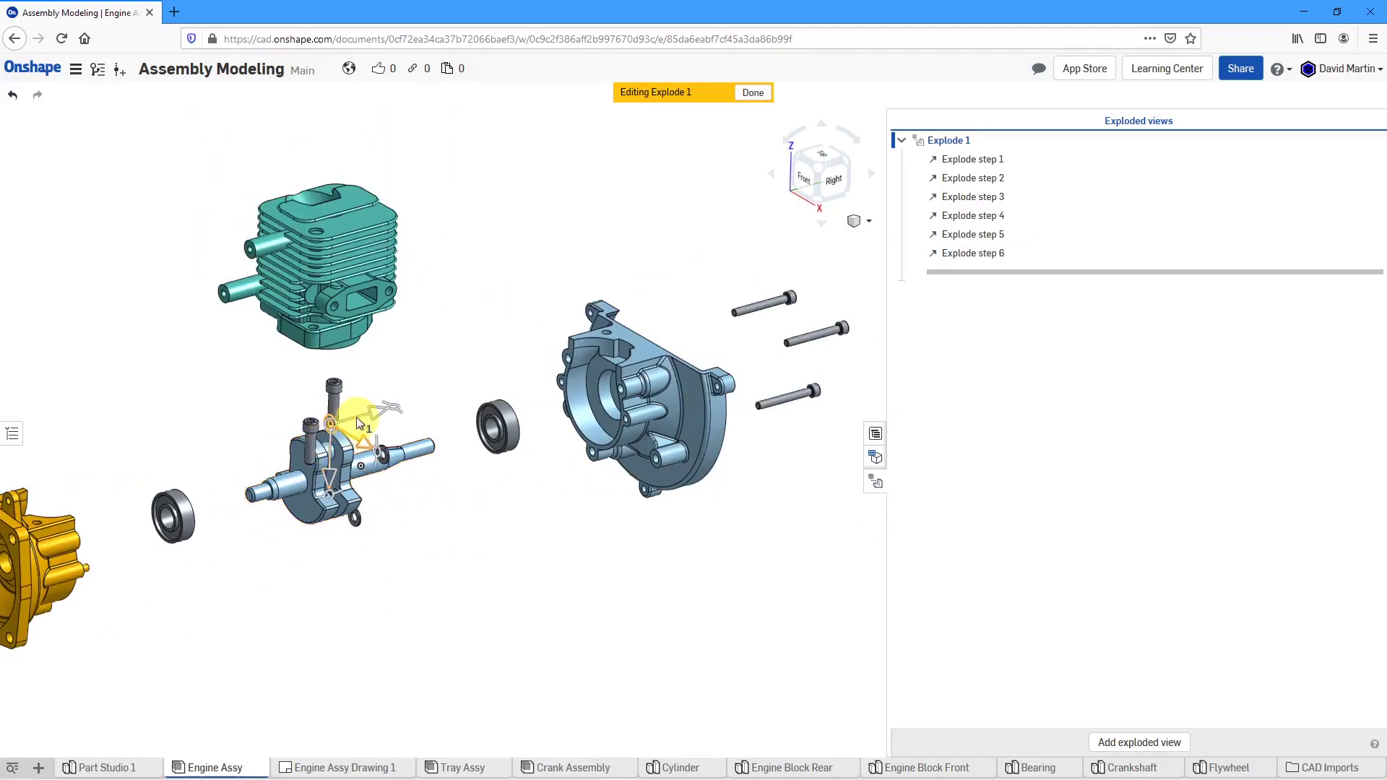
pyautogui.click(700, 342)
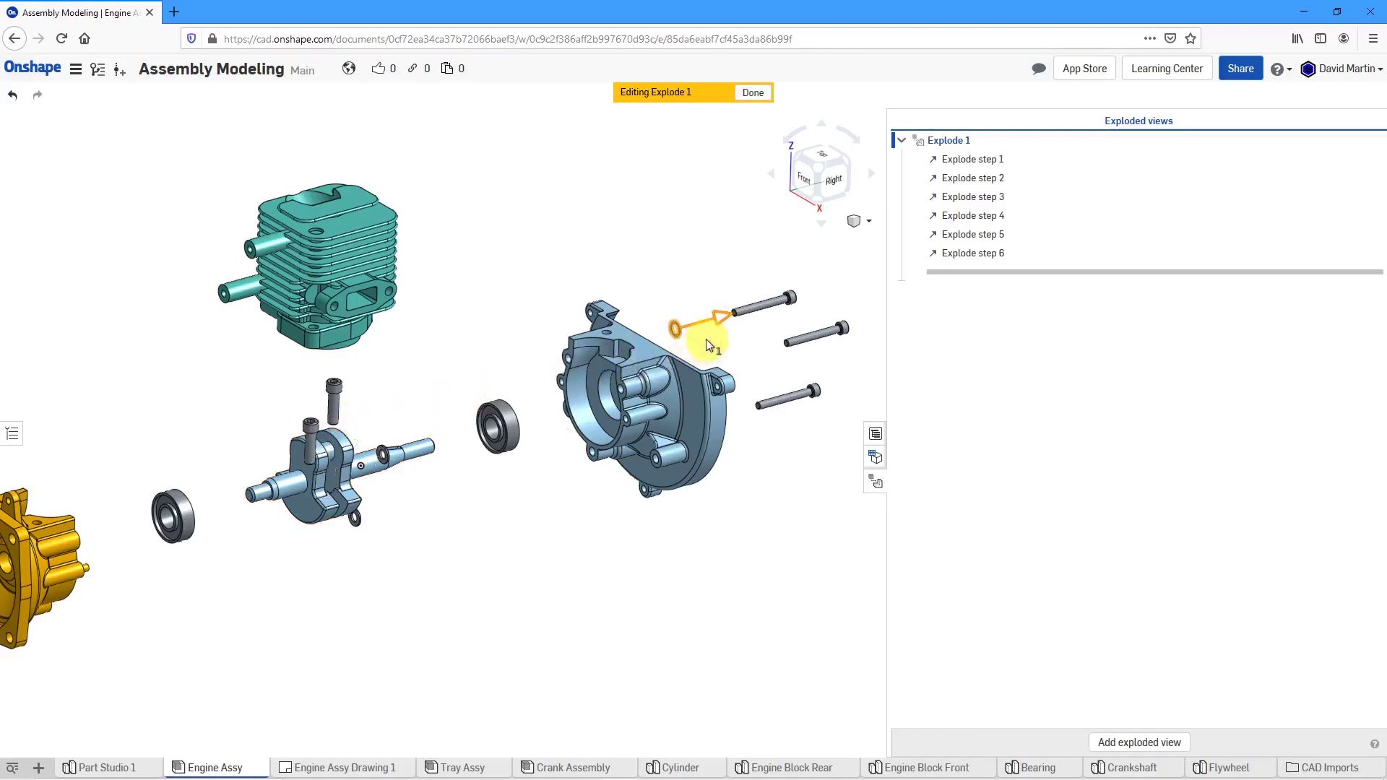
pyautogui.moveTo(707, 343); pyautogui.dragTo(706, 548)
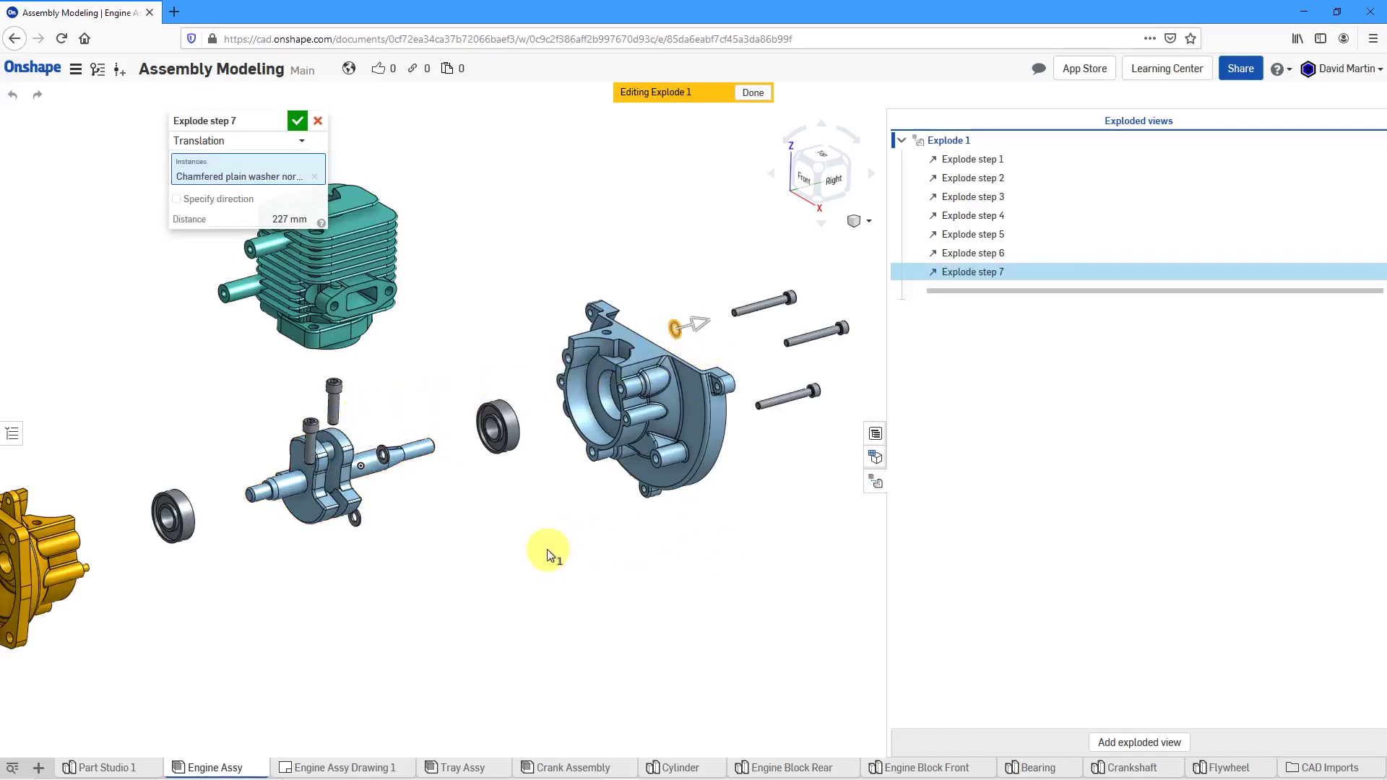
# Step: Include the lower washer in the washer explode step and set the translation distance to 240 mm
pyautogui.moveTo(484, 543); pyautogui.dragTo(440, 531, button='right')
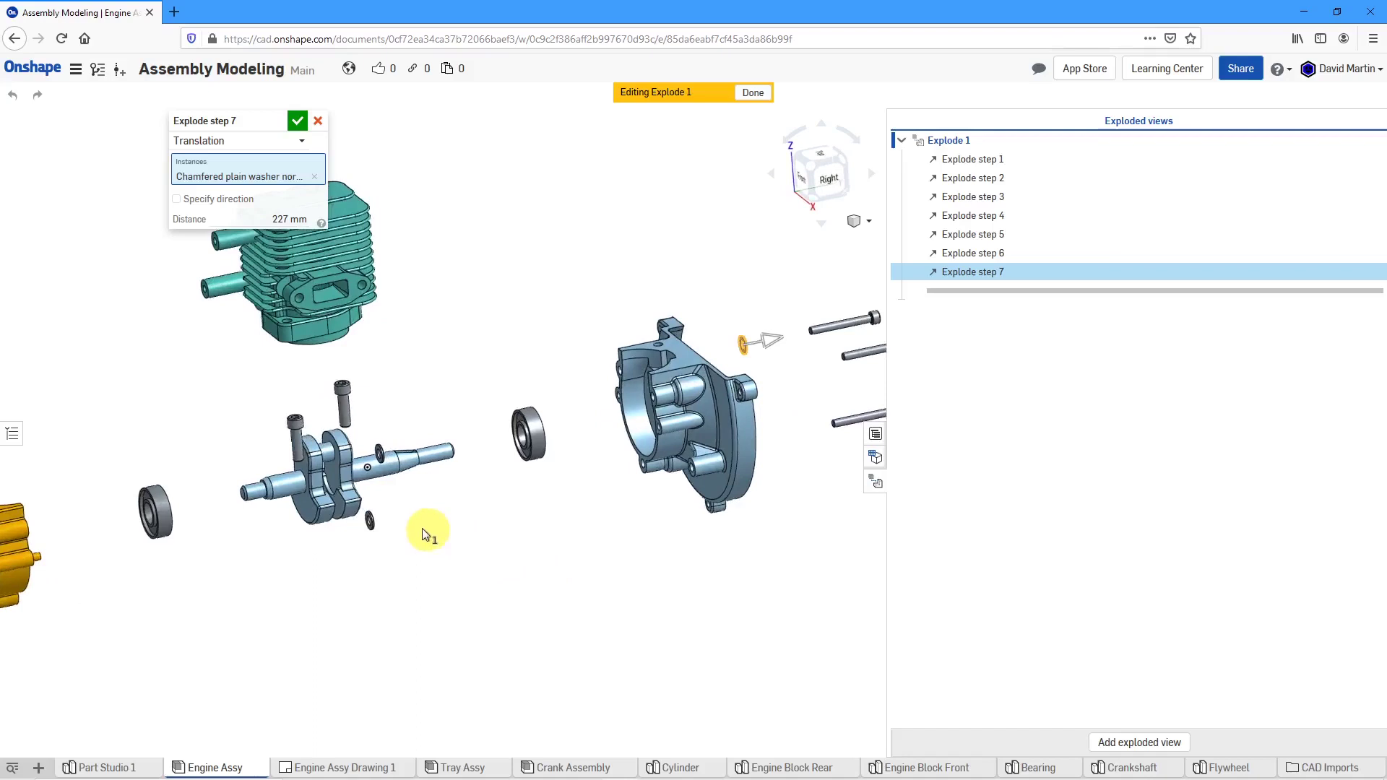
pyautogui.click(371, 520)
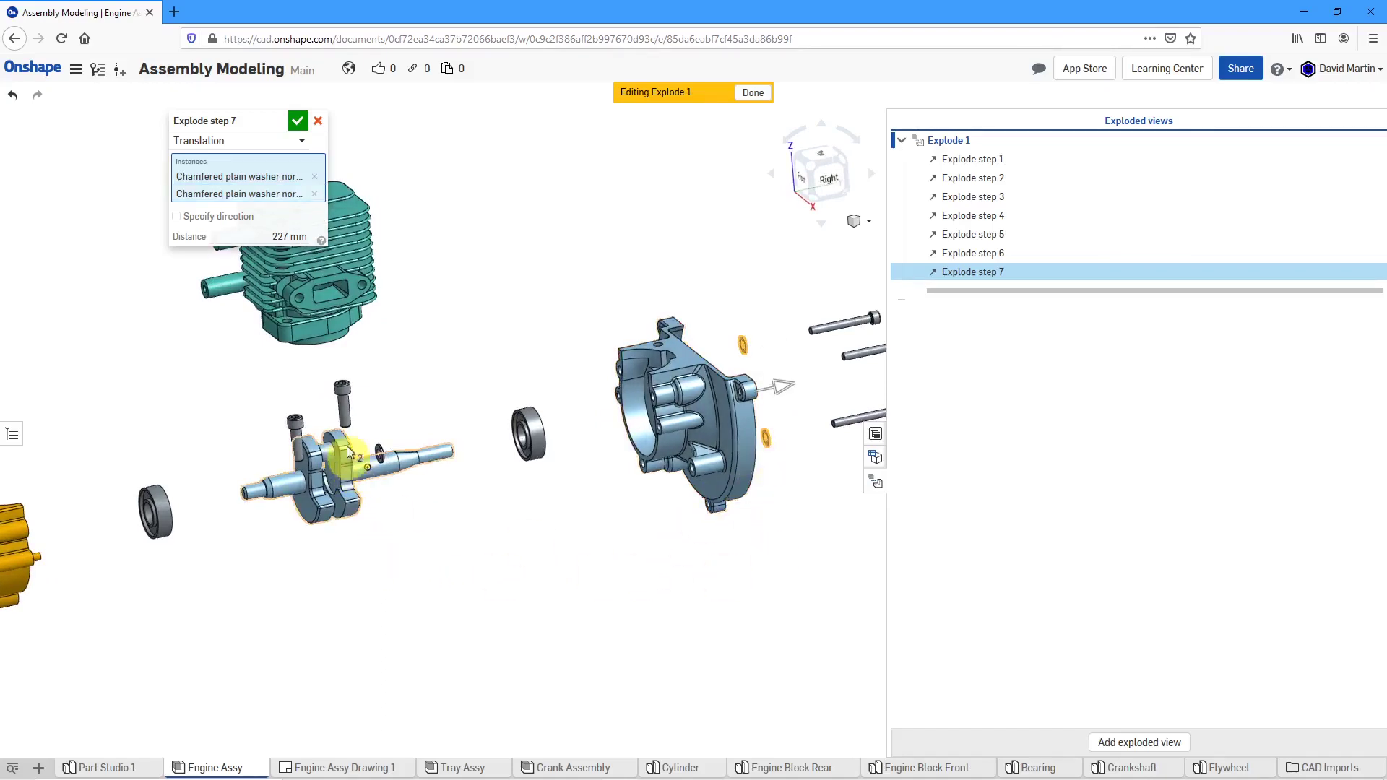
pyautogui.click(278, 235)
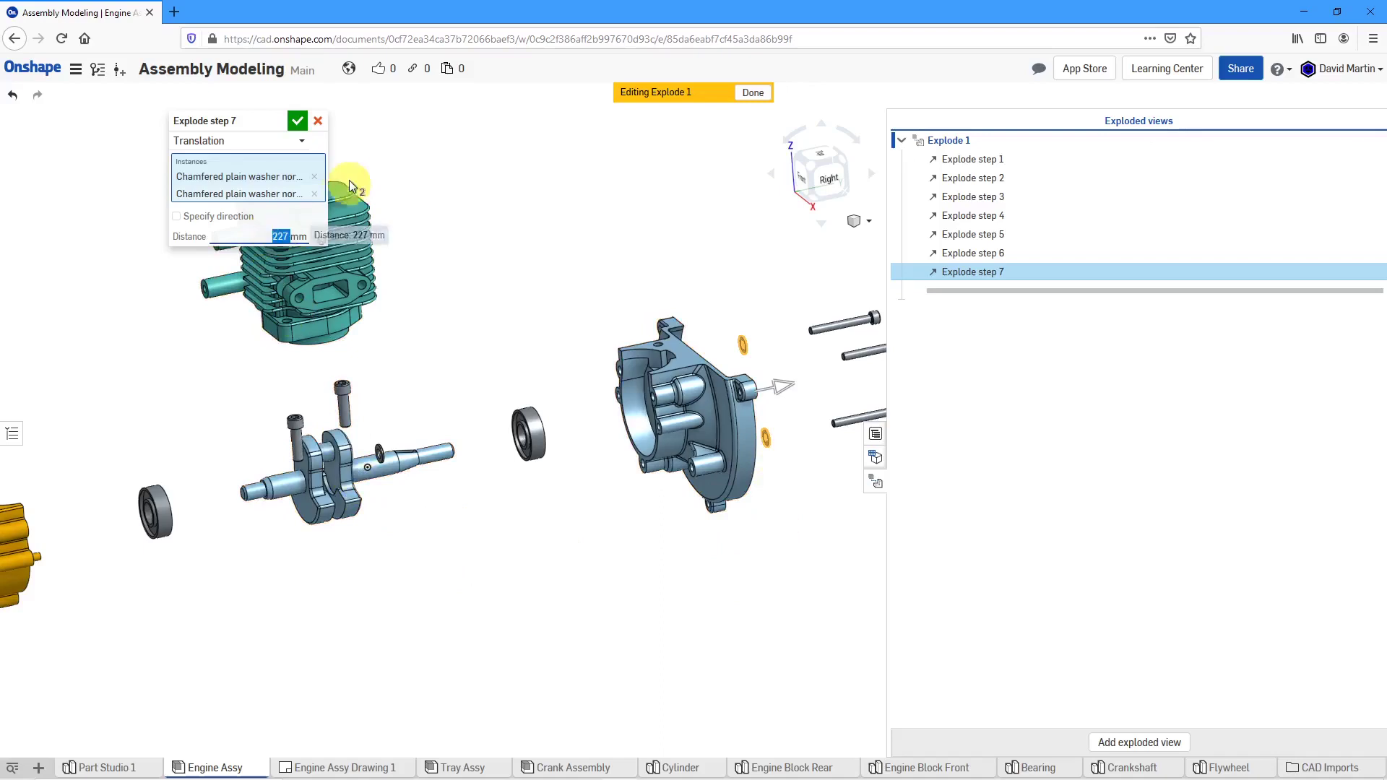
pyautogui.write('1')
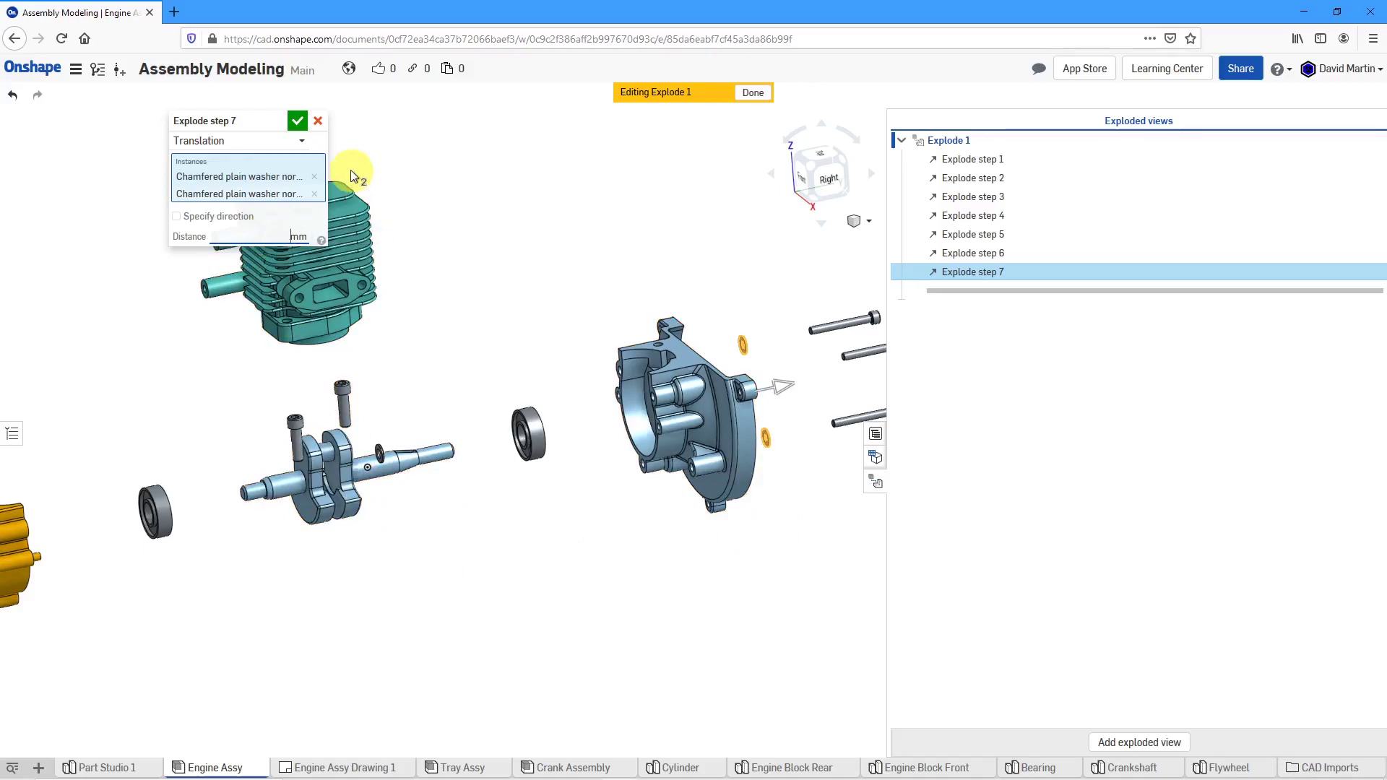
pyautogui.press('Return')
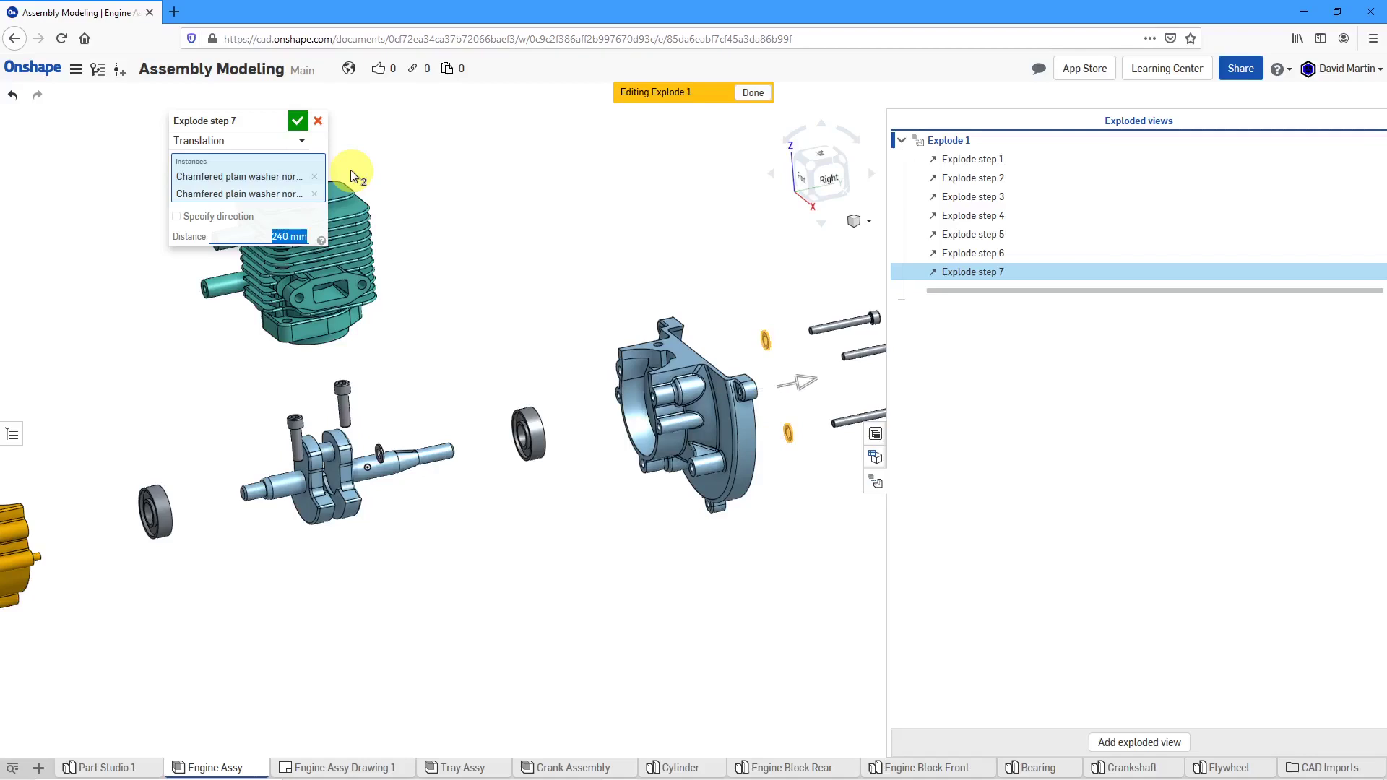
pyautogui.click(297, 121)
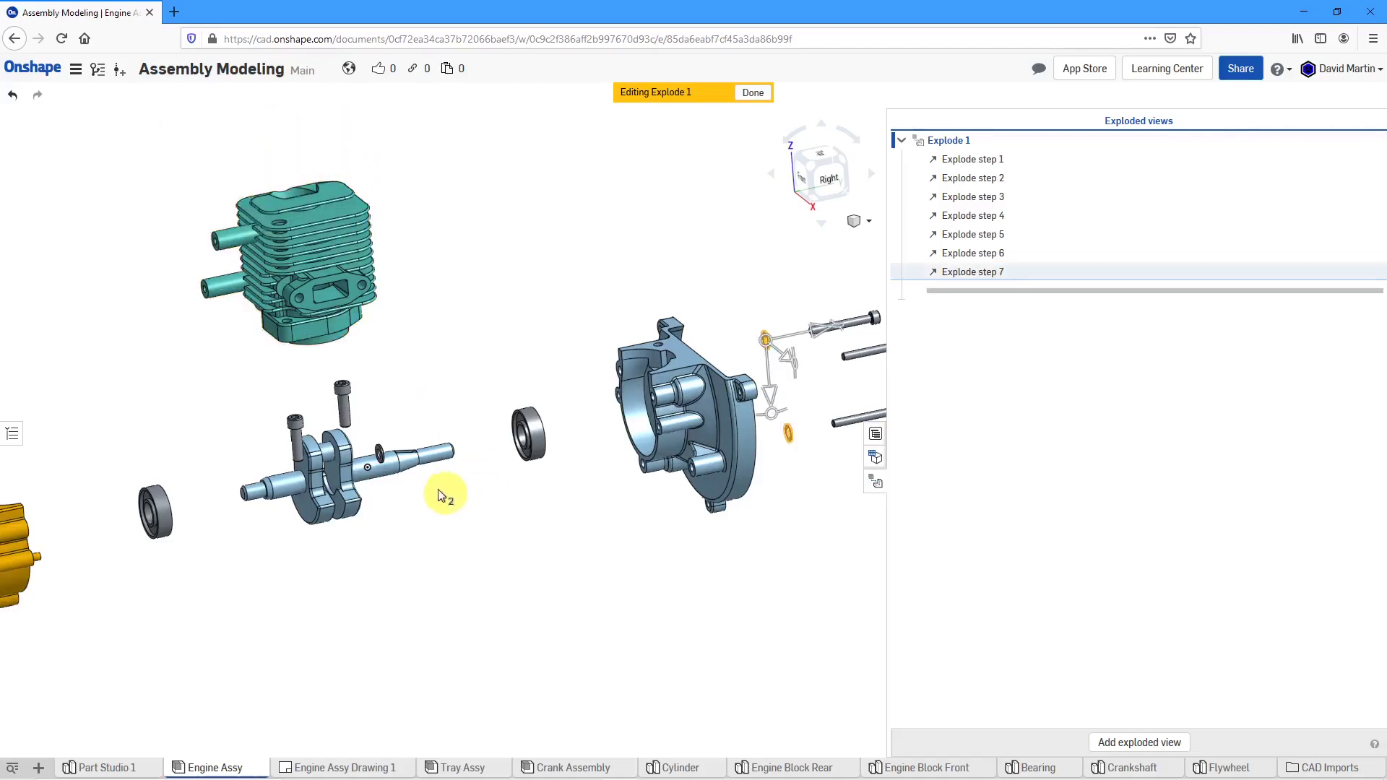
# Step: Add an explode step translating the two vertical socket head cap screws straight up to sit above the Cylinder
pyautogui.moveTo(448, 515)
pyautogui.mouseDown(button='right')
pyautogui.moveTo(463, 503)
pyautogui.moveTo(460, 515)
pyautogui.mouseUp(button='right')
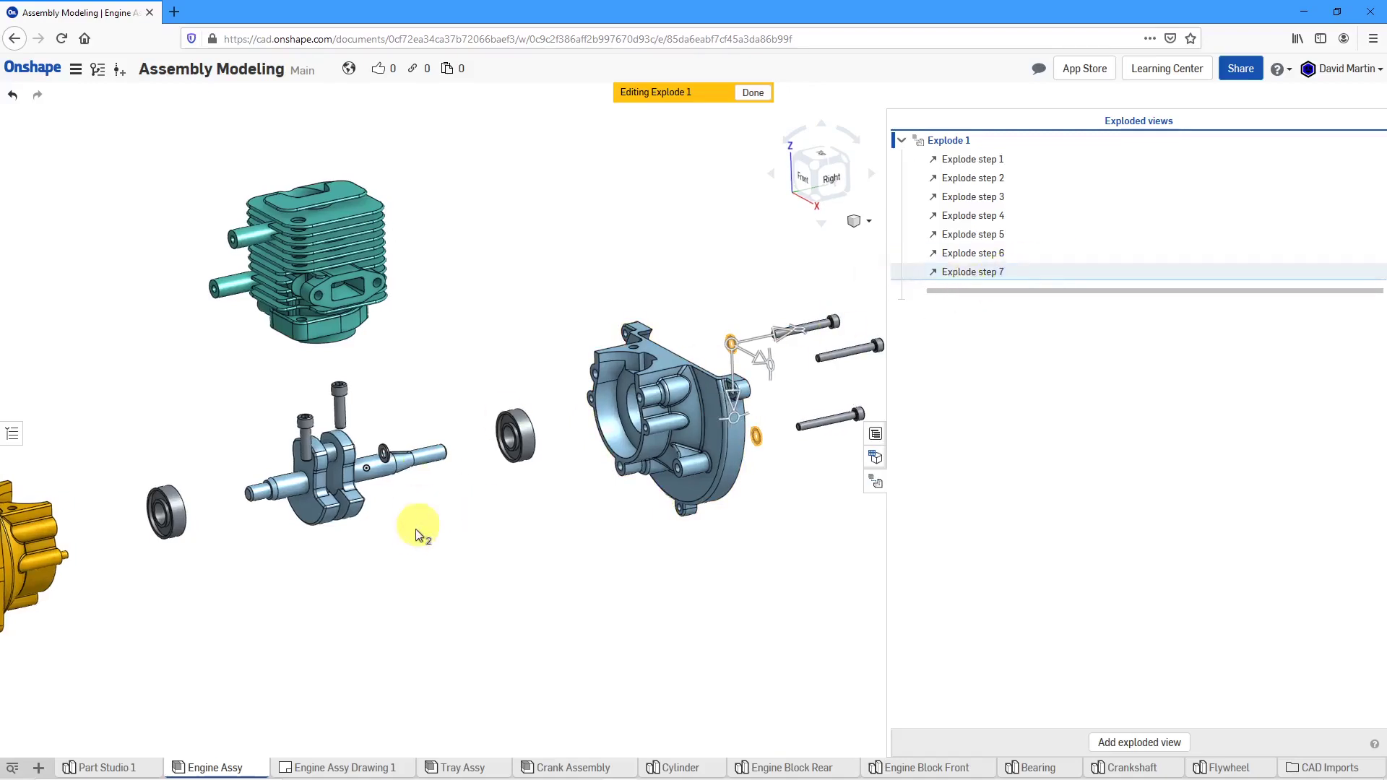
pyautogui.click(341, 409)
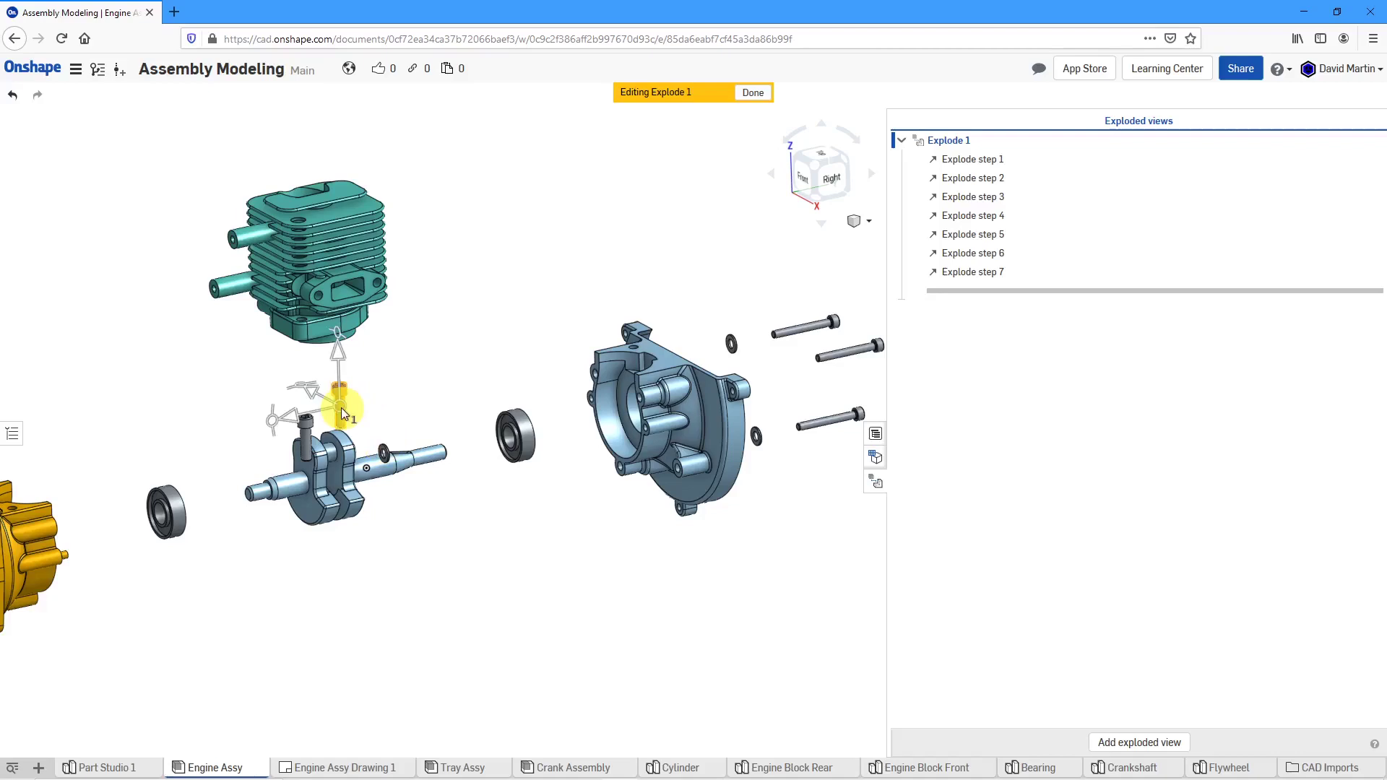
pyautogui.click(311, 430)
pyautogui.scroll(-2, 367, 448)
pyautogui.moveTo(342, 356); pyautogui.dragTo(344, 139)
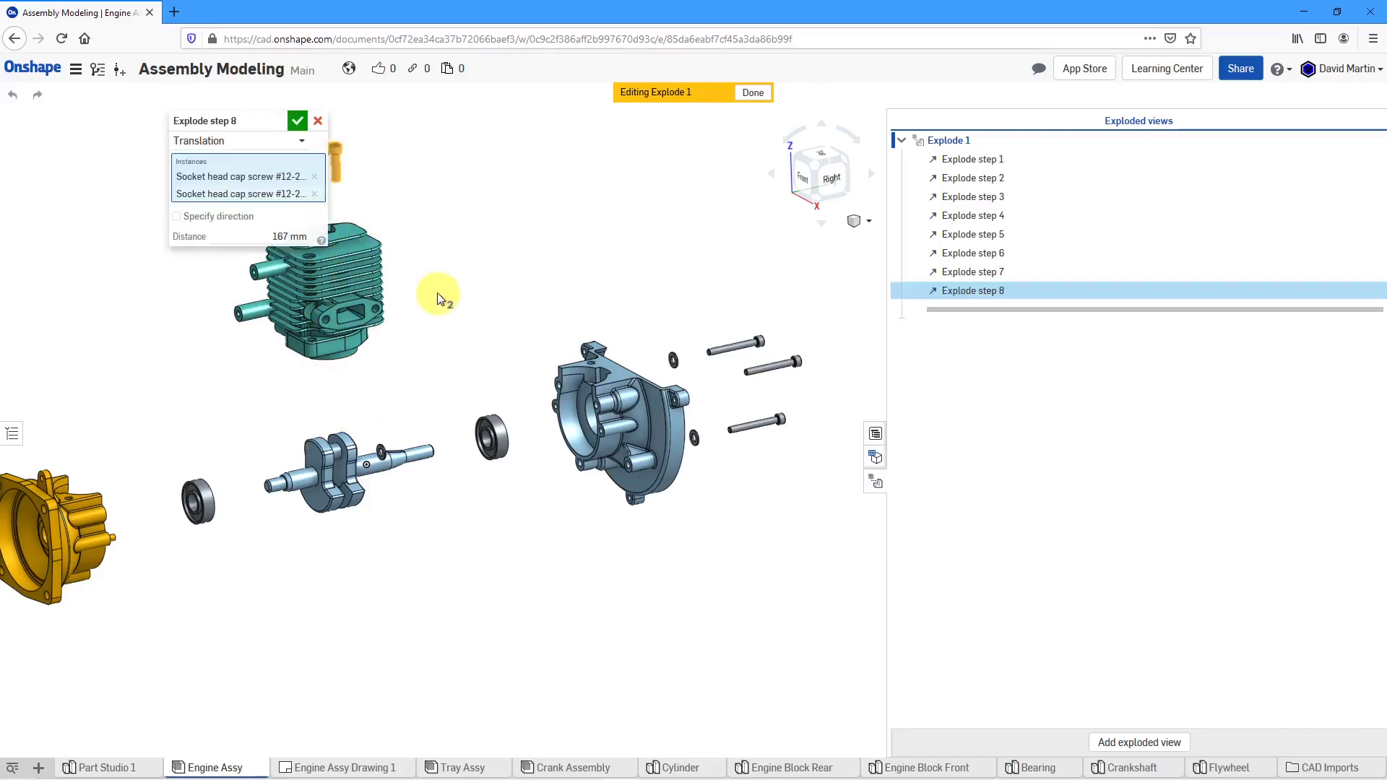
pyautogui.click(288, 238)
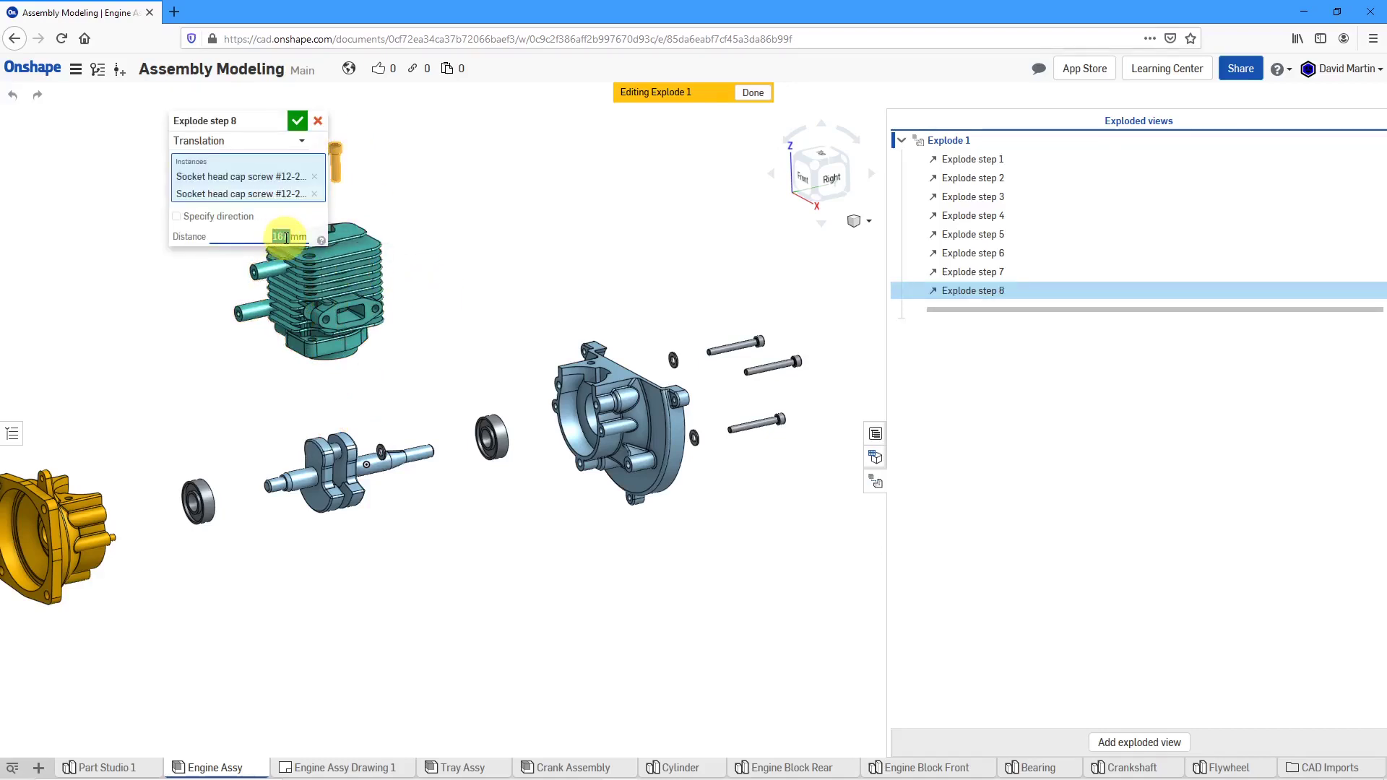
pyautogui.doubleClick(286, 237)
pyautogui.click(298, 122)
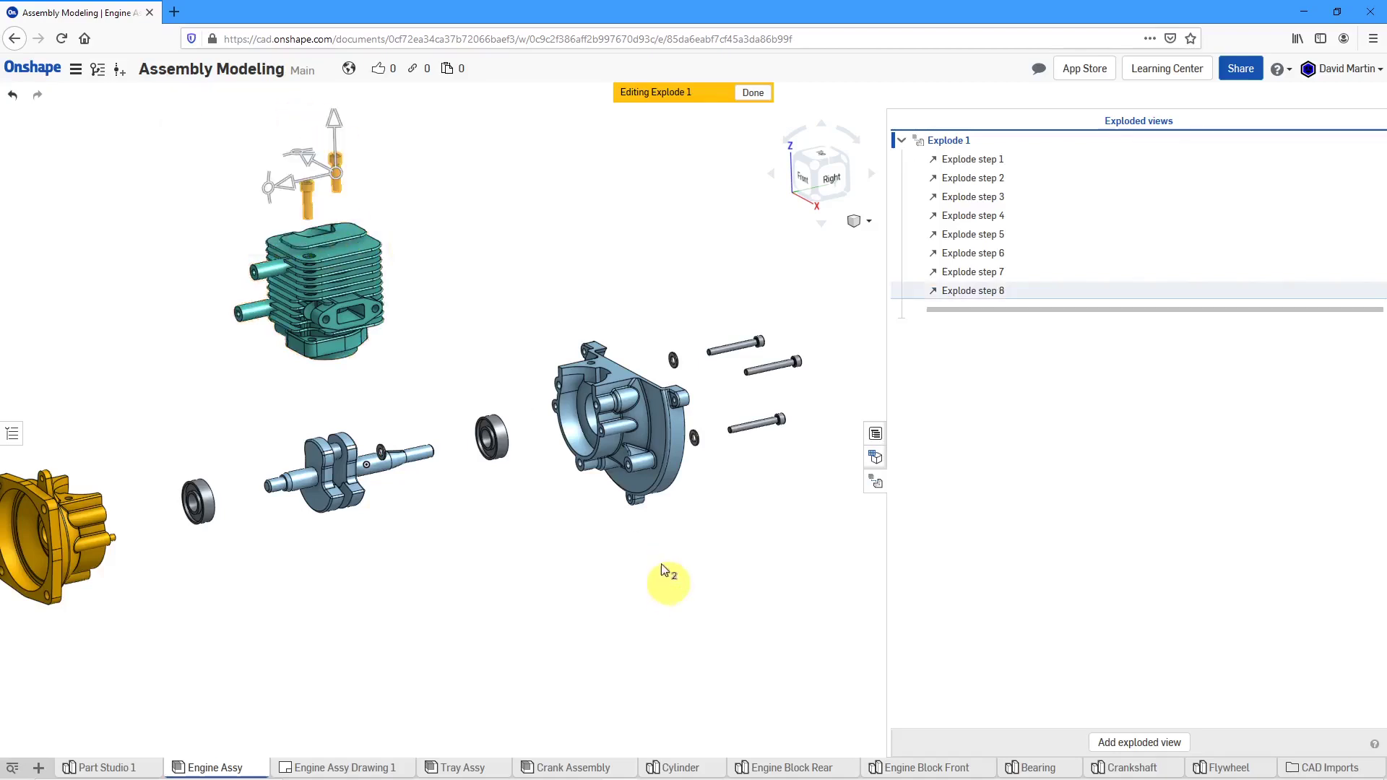
pyautogui.scroll(-2, 488, 556)
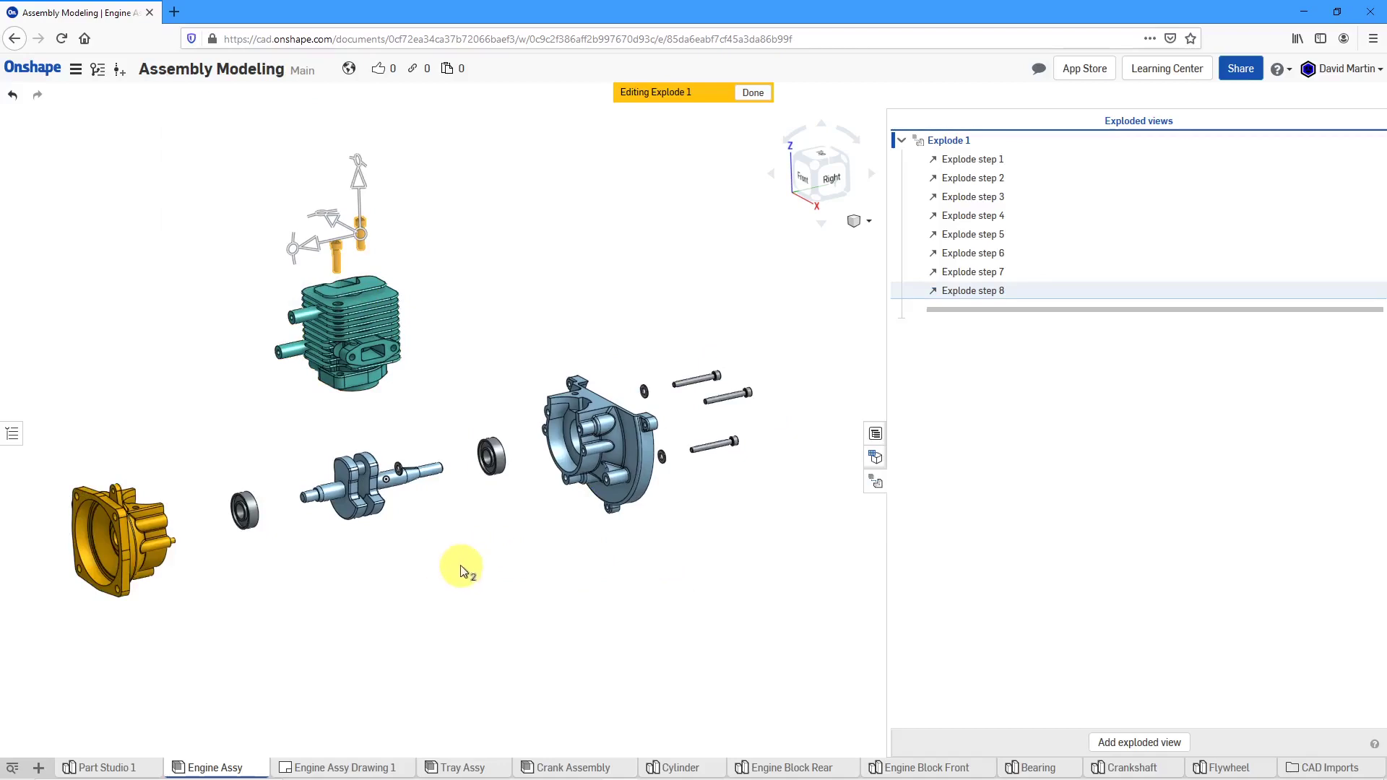
pyautogui.click(463, 571)
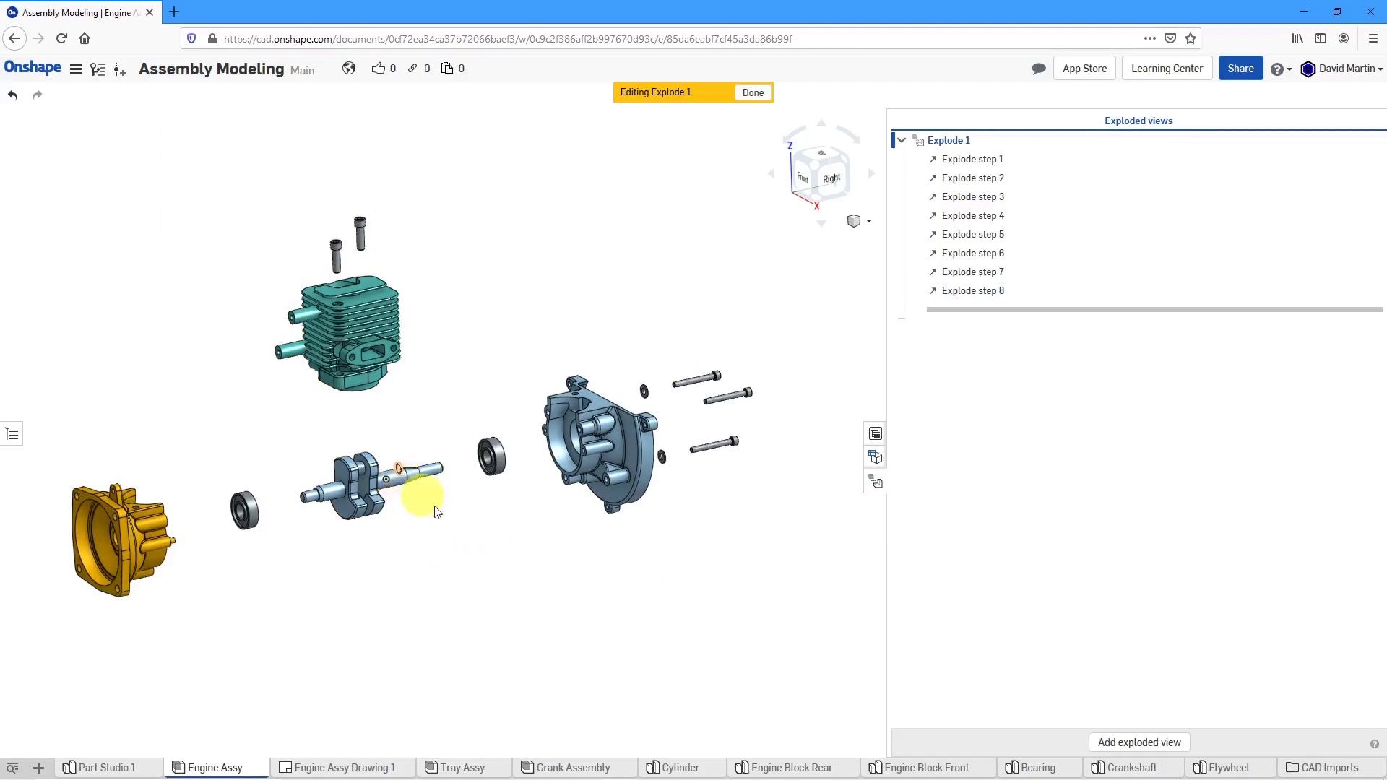
# Step: Edit Explode step 7 to include the remaining washer beside the crankshaft
pyautogui.click(993, 280)
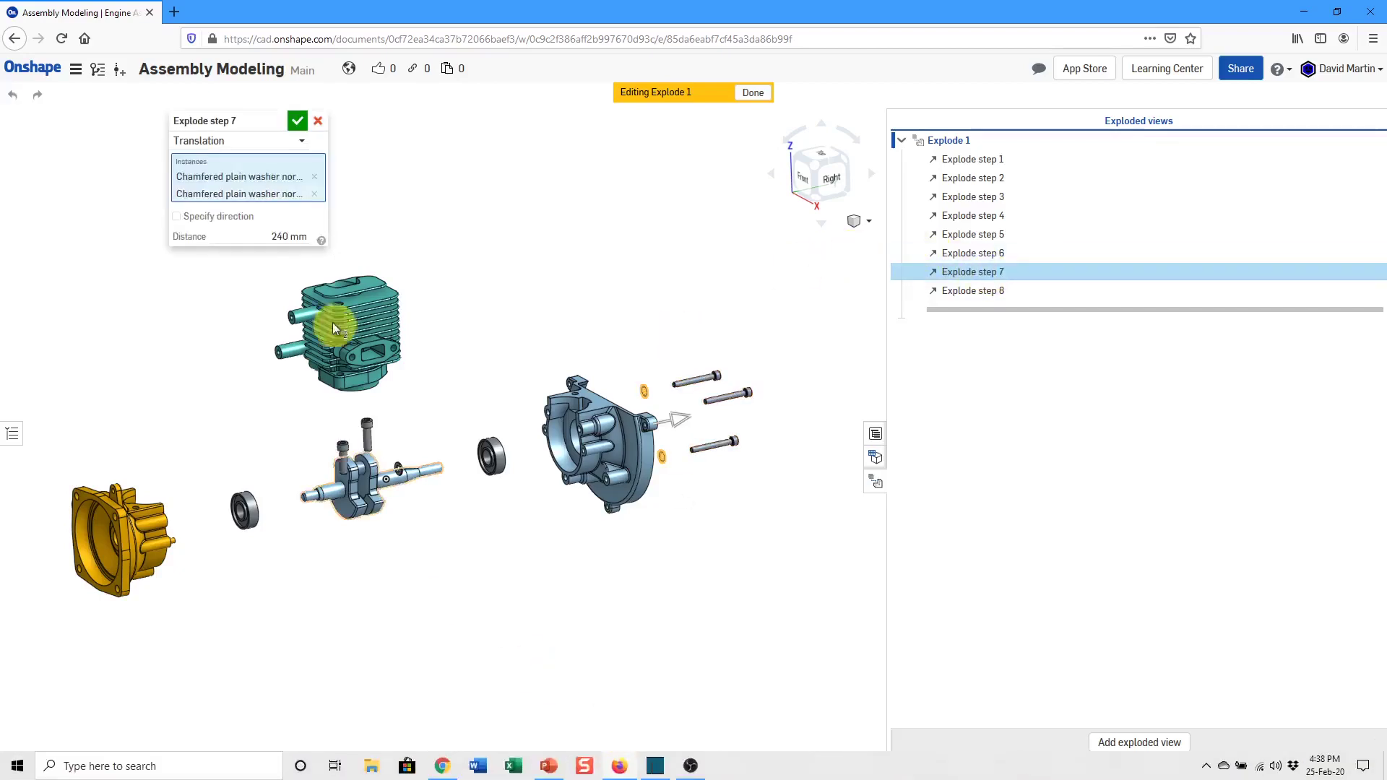
pyautogui.scroll(5, 401, 470)
pyautogui.click(412, 459)
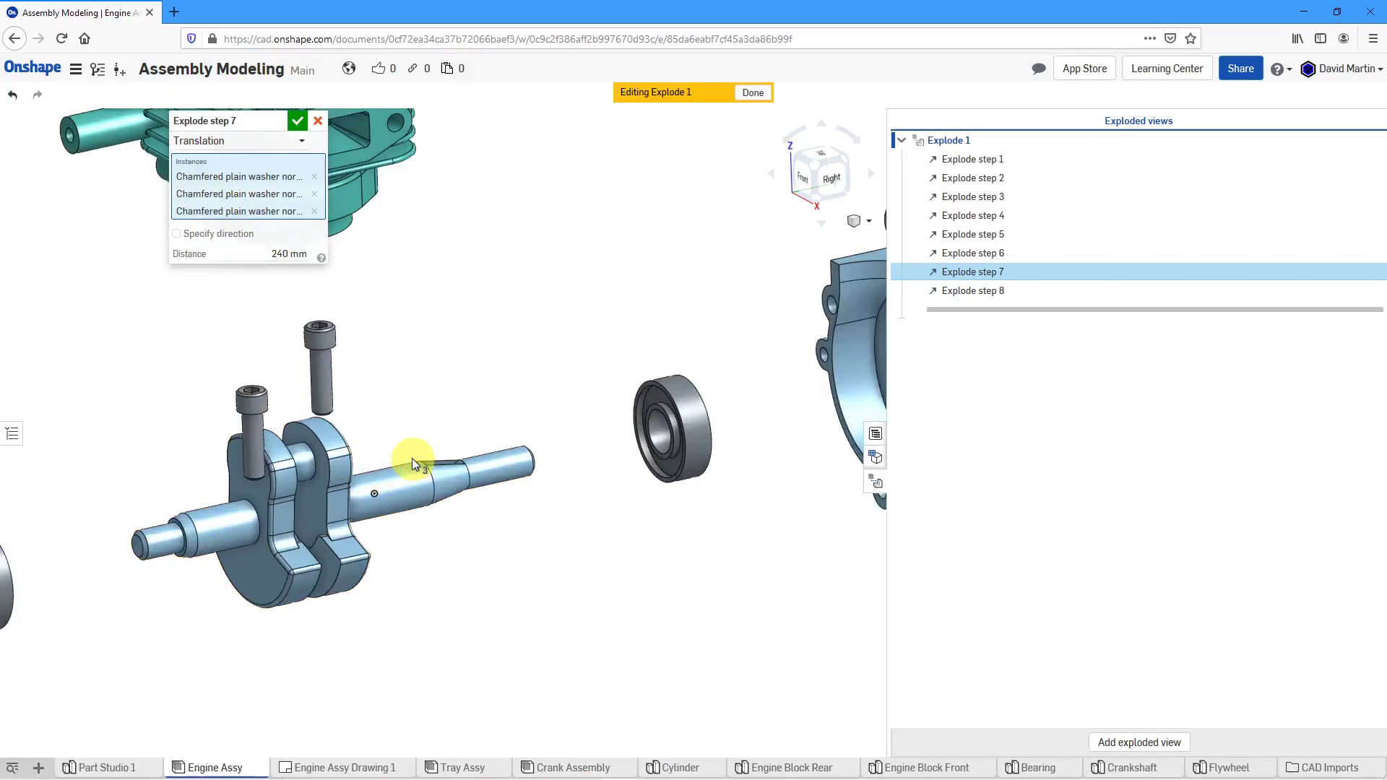
pyautogui.scroll(-5, 412, 458)
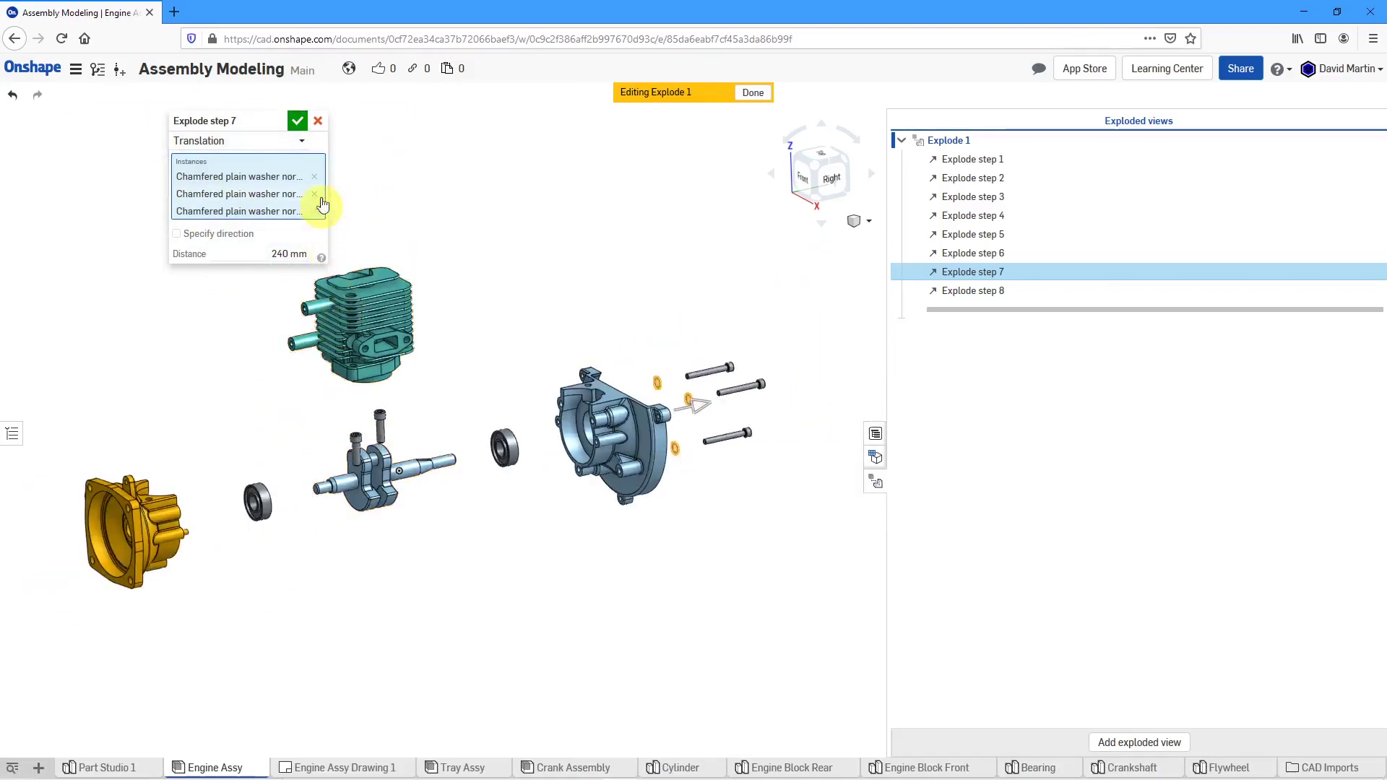
pyautogui.click(299, 126)
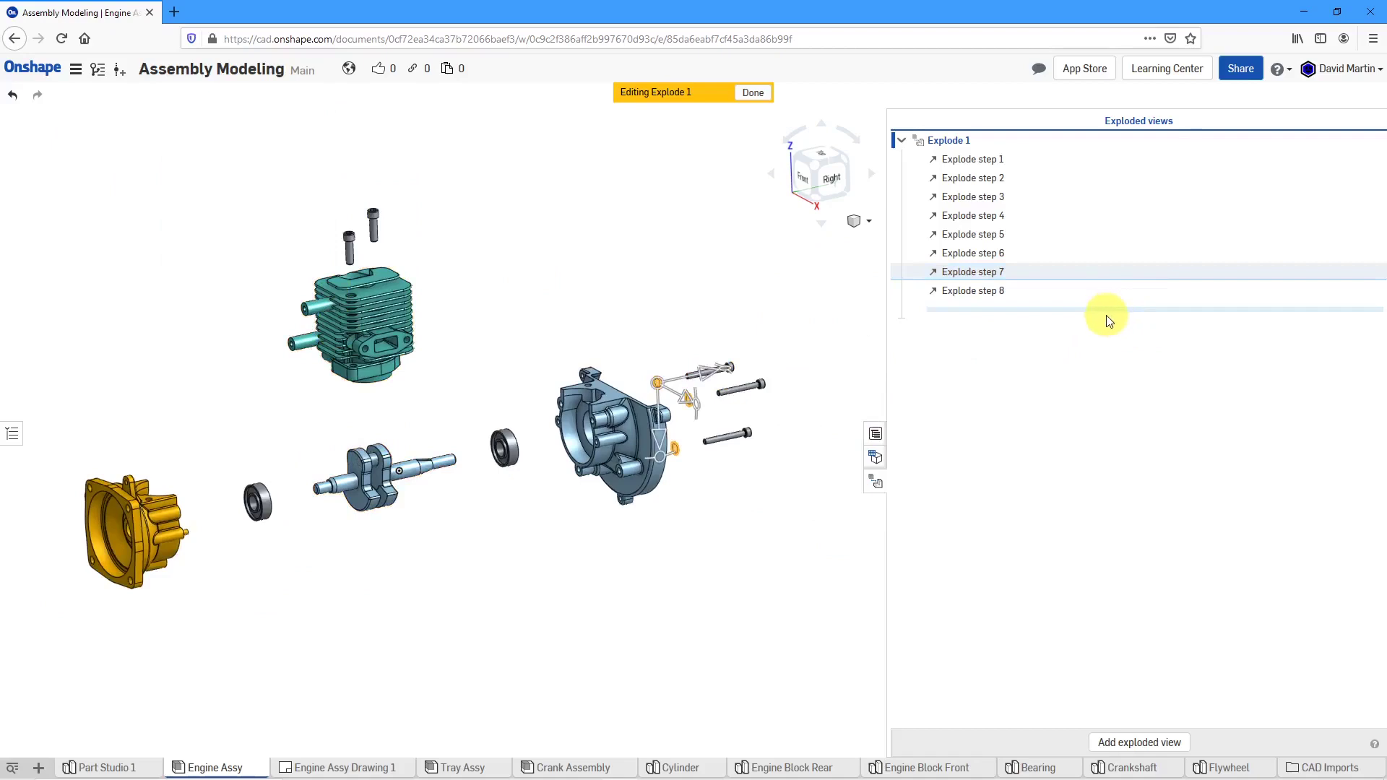
# Step: Roll the exploded view back to just after Explode step 4, then forward to the end of the list
pyautogui.moveTo(1089, 311); pyautogui.dragTo(1095, 228)
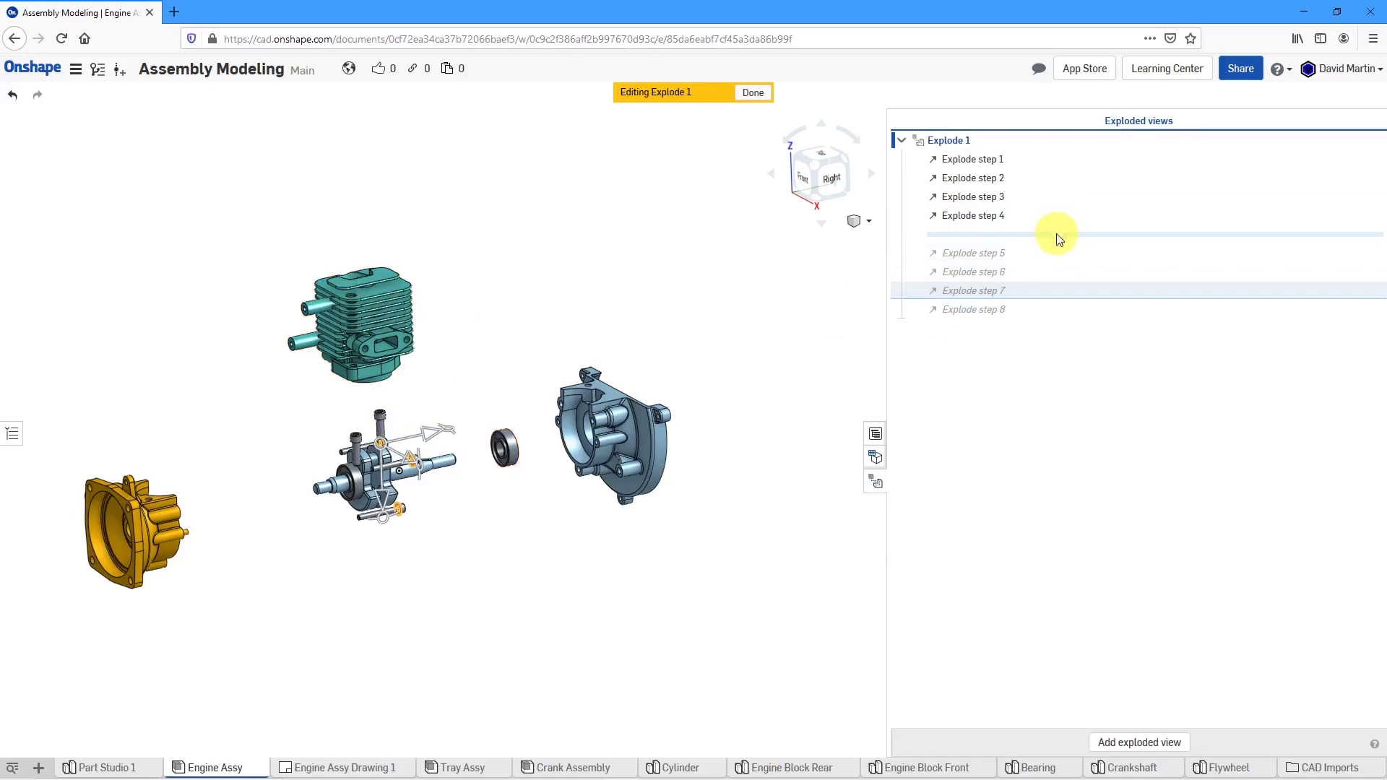
pyautogui.moveTo(1058, 234); pyautogui.dragTo(1061, 319)
pyautogui.click(994, 292)
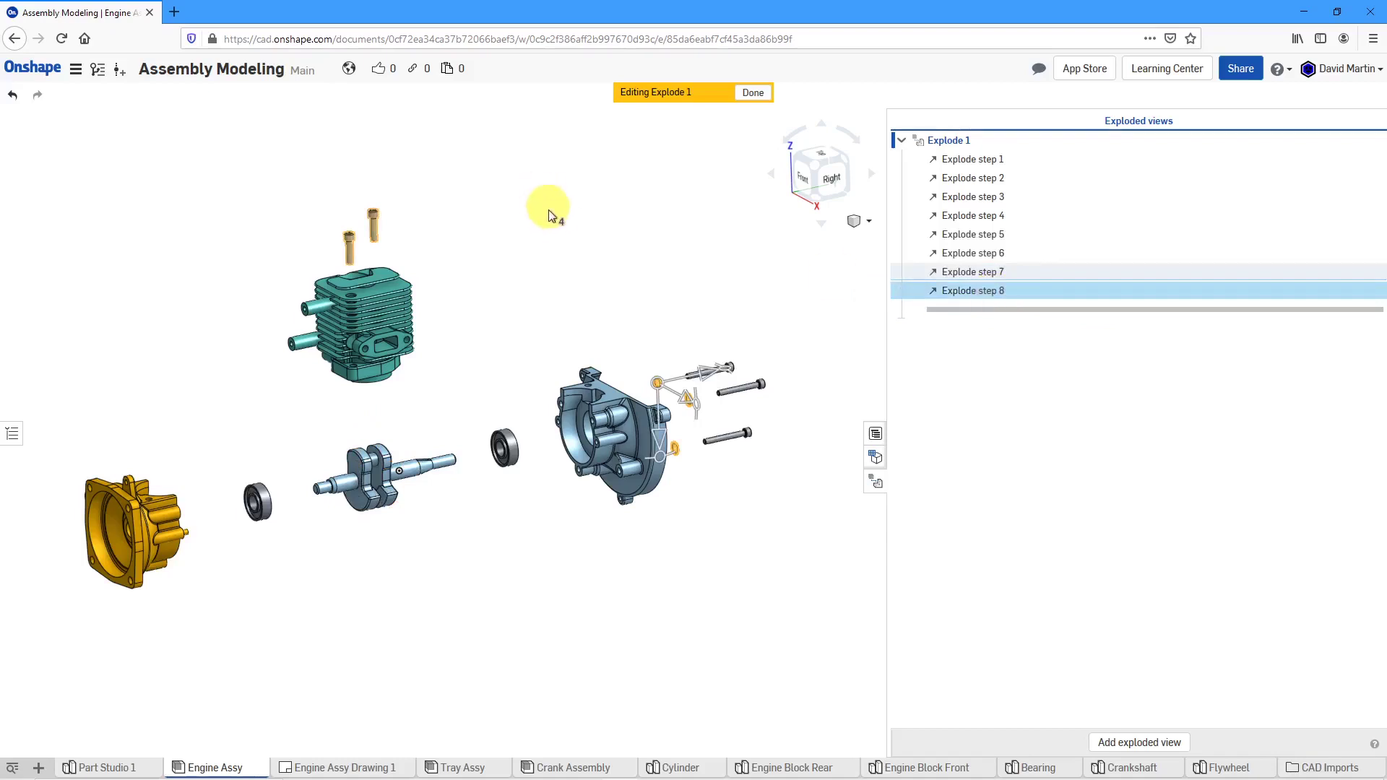
pyautogui.click(553, 219)
# Step: Rename Explode step 8 as Cylinder Bolts
pyautogui.click(973, 289)
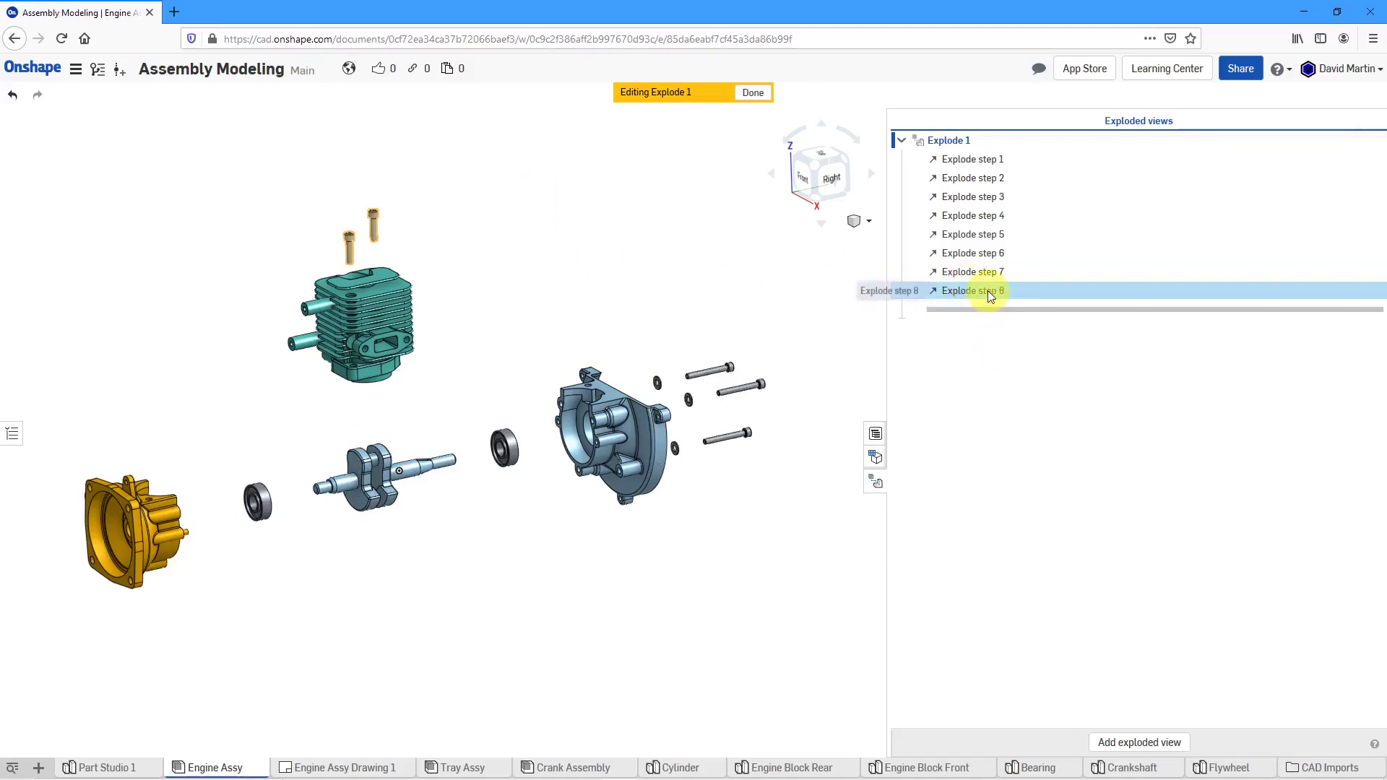
pyautogui.rightClick(989, 296)
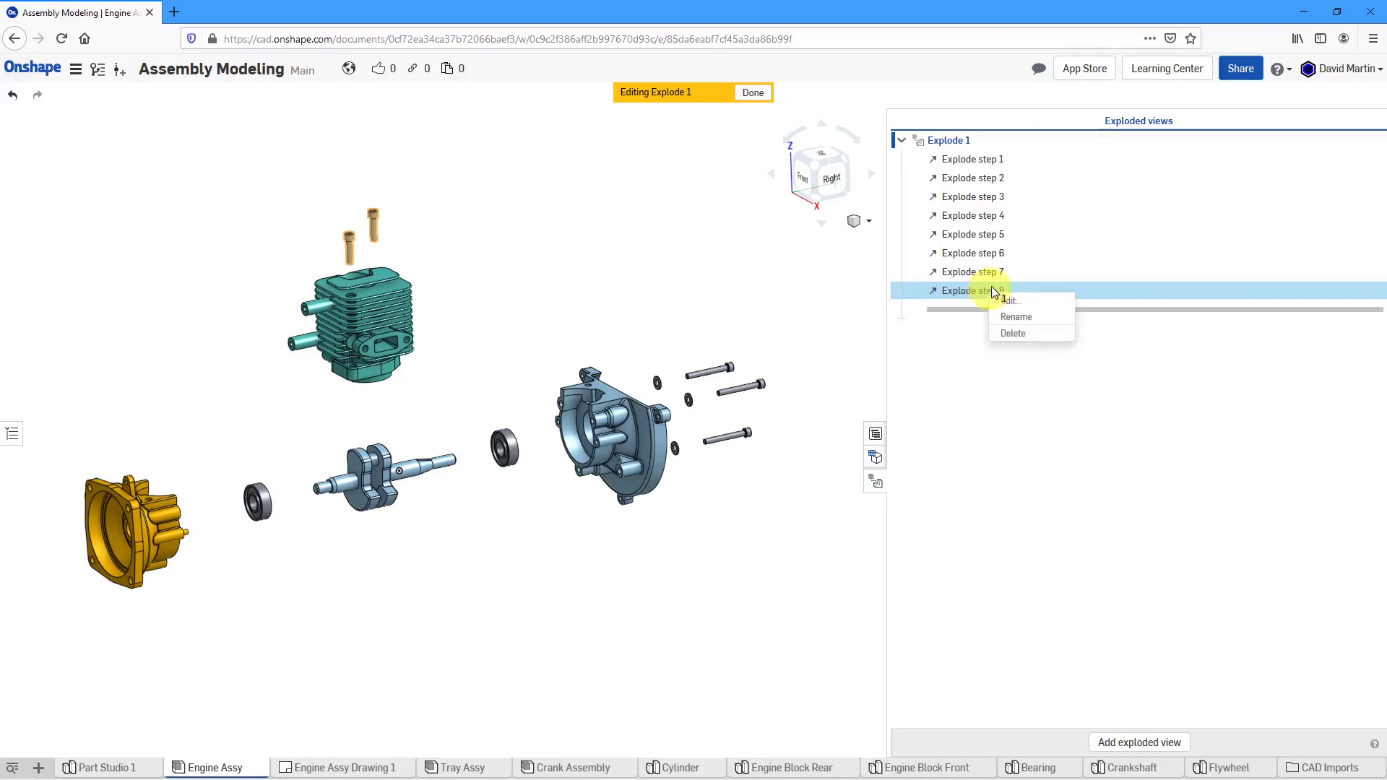
pyautogui.click(1035, 318)
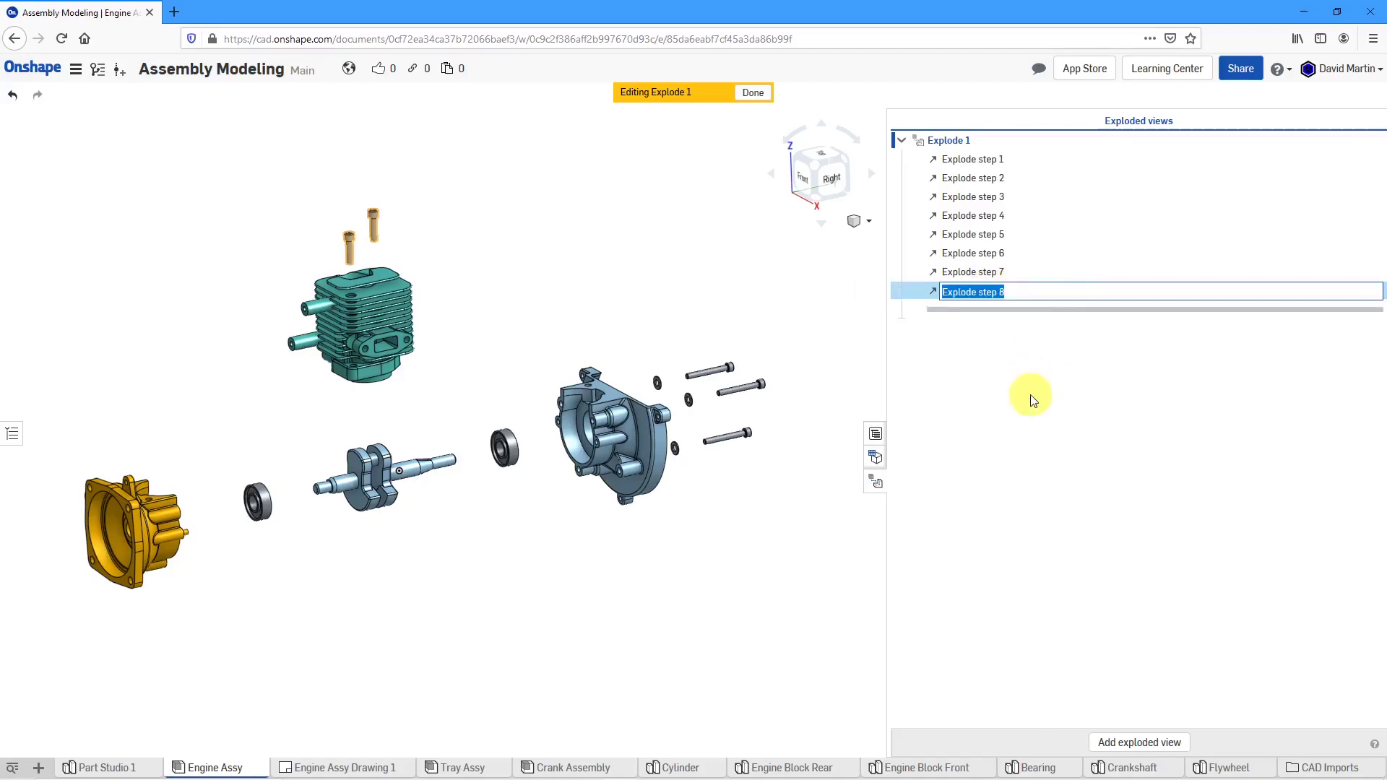
pyautogui.write('Cylinder Bolts')
pyautogui.press('Return')
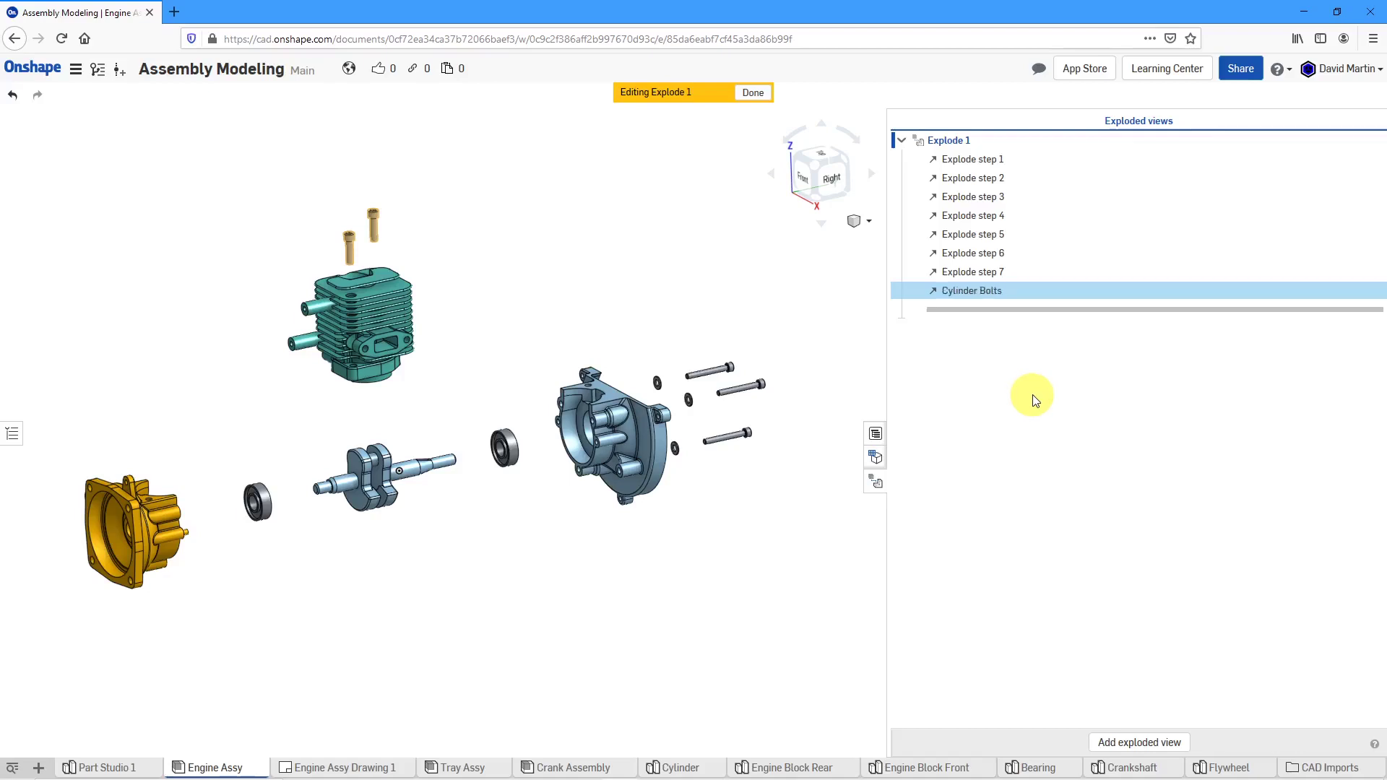
# Step: Rename Explode step 3 as Cylinder and move the Cylinder Bolts step directly below it in Explode 1
pyautogui.click(994, 203)
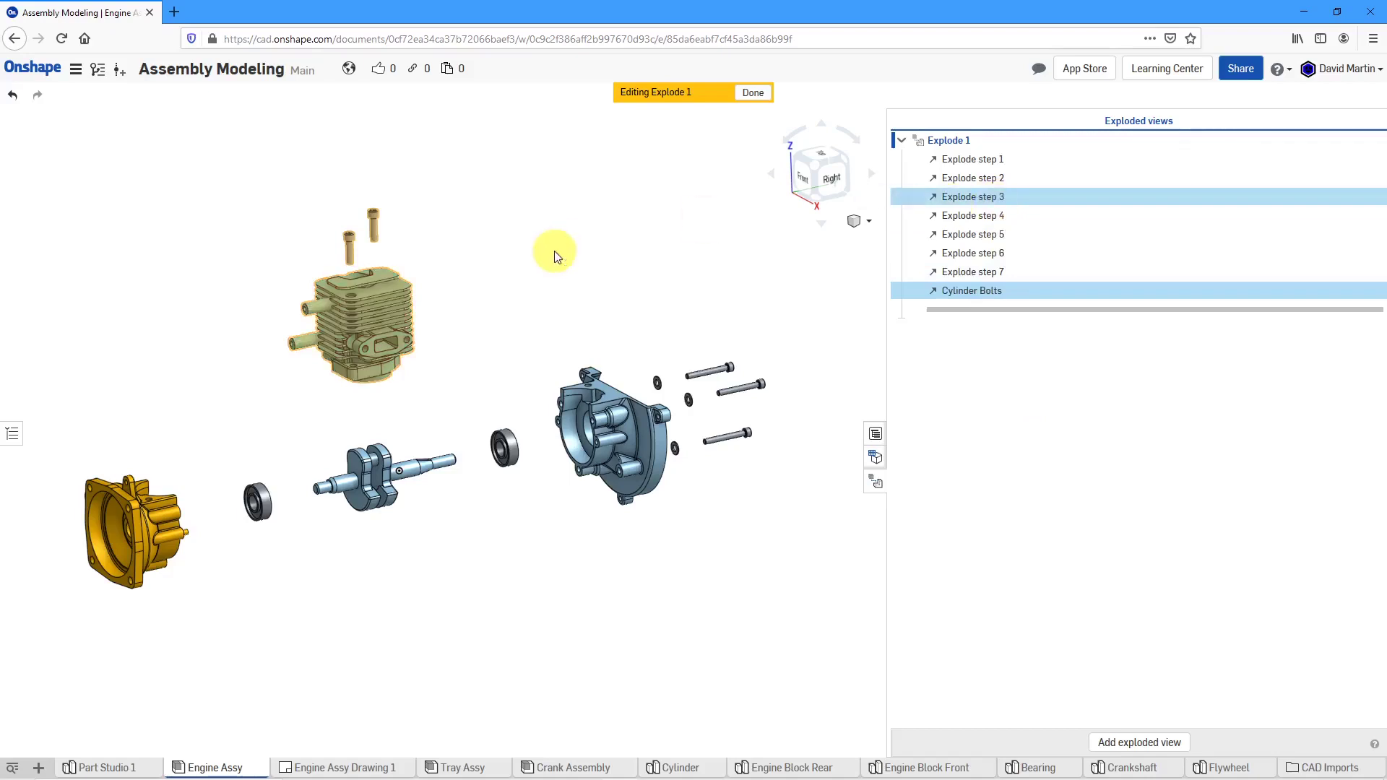
pyautogui.click(554, 250)
pyautogui.click(997, 200)
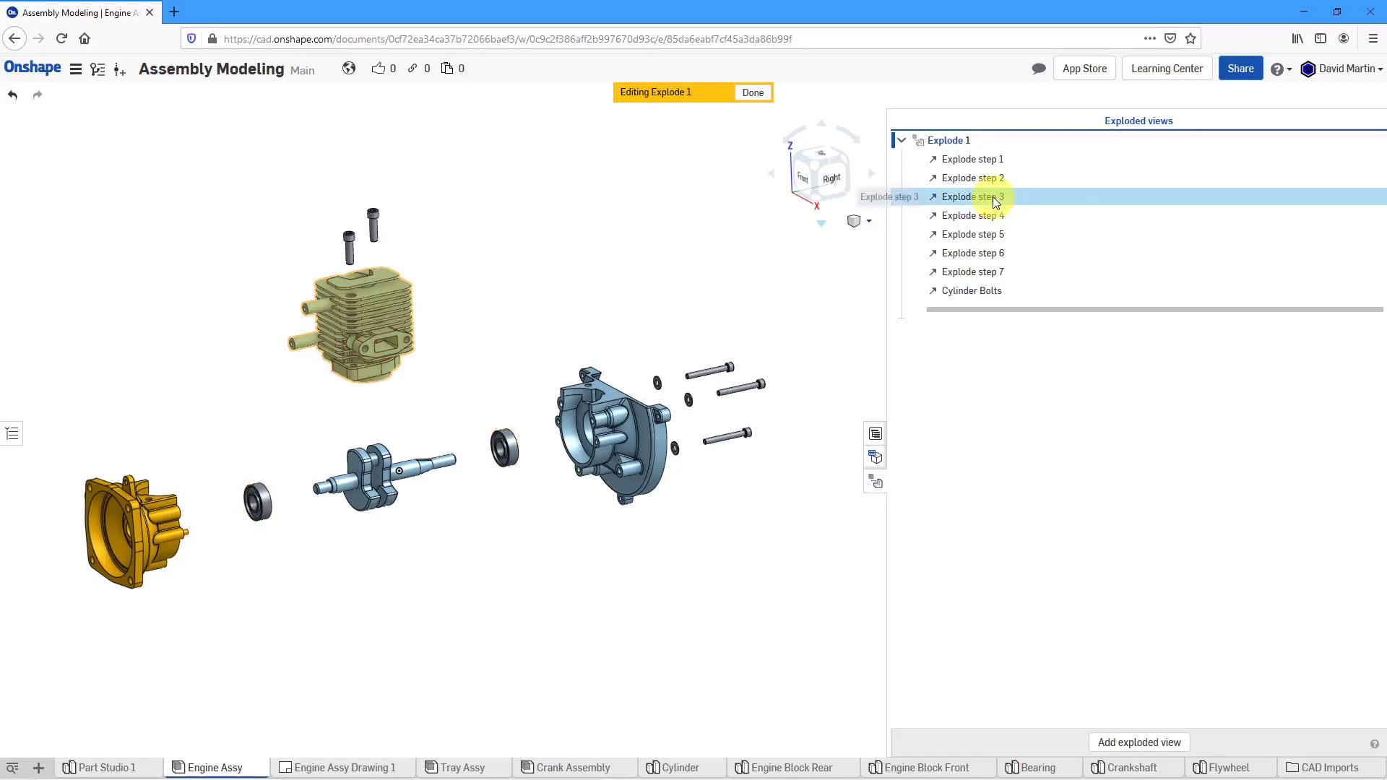
pyautogui.rightClick(995, 202)
pyautogui.click(1030, 221)
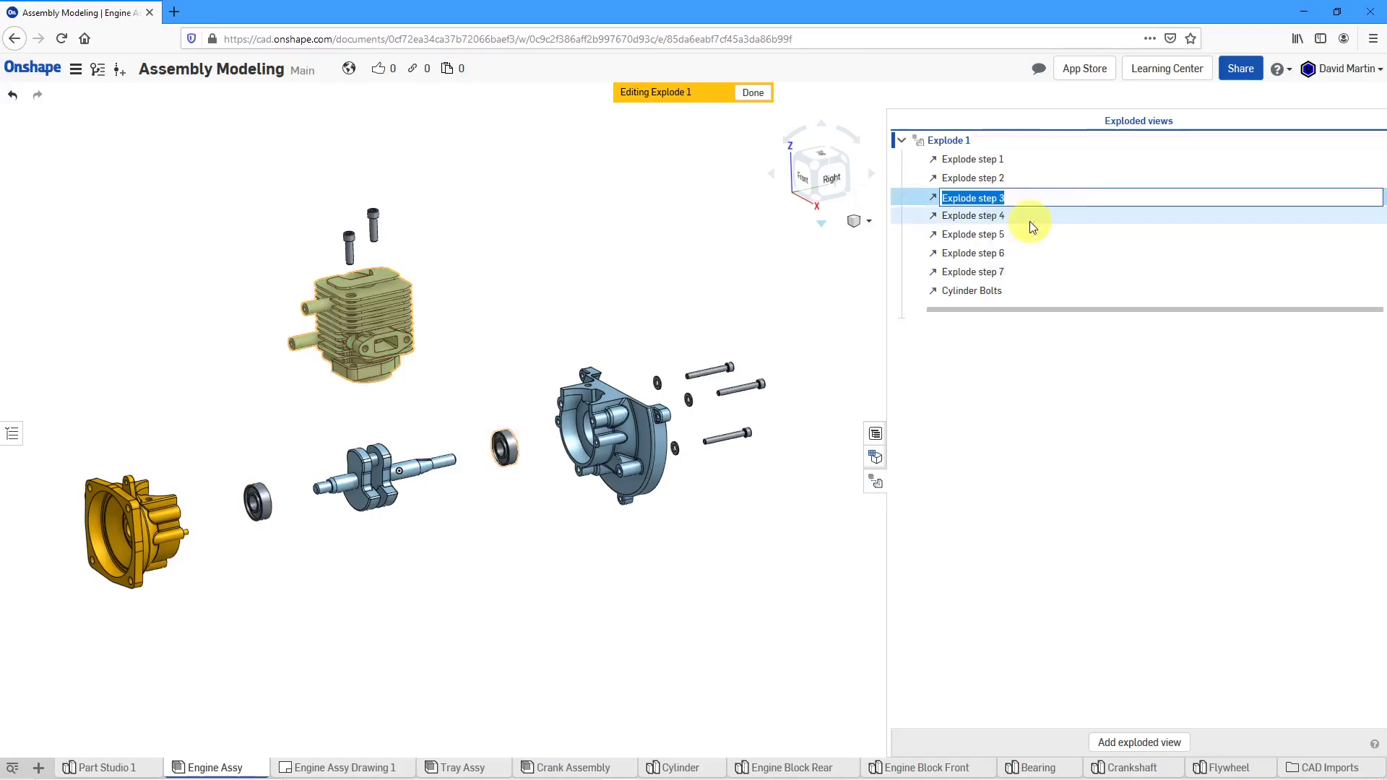
pyautogui.write('Cyl')
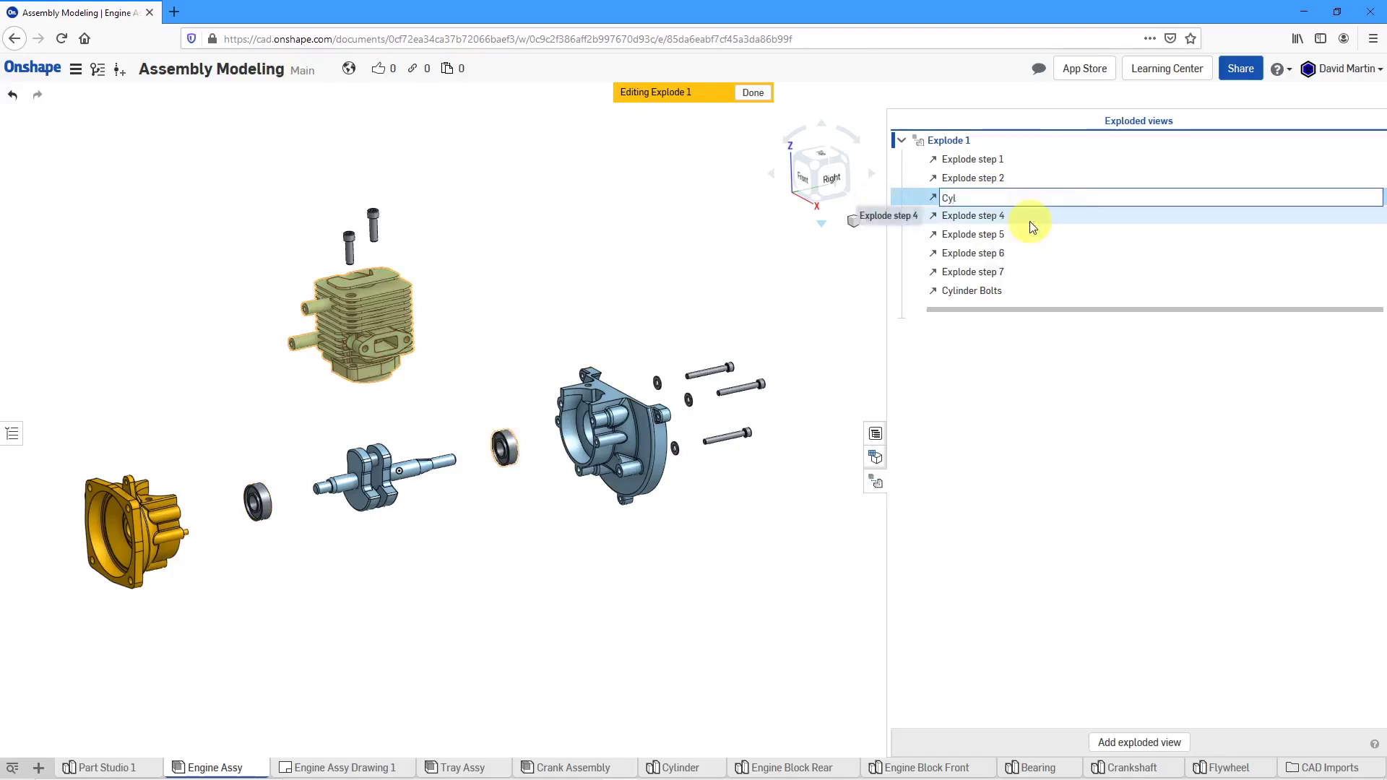
pyautogui.write('inder')
pyautogui.press('Return')
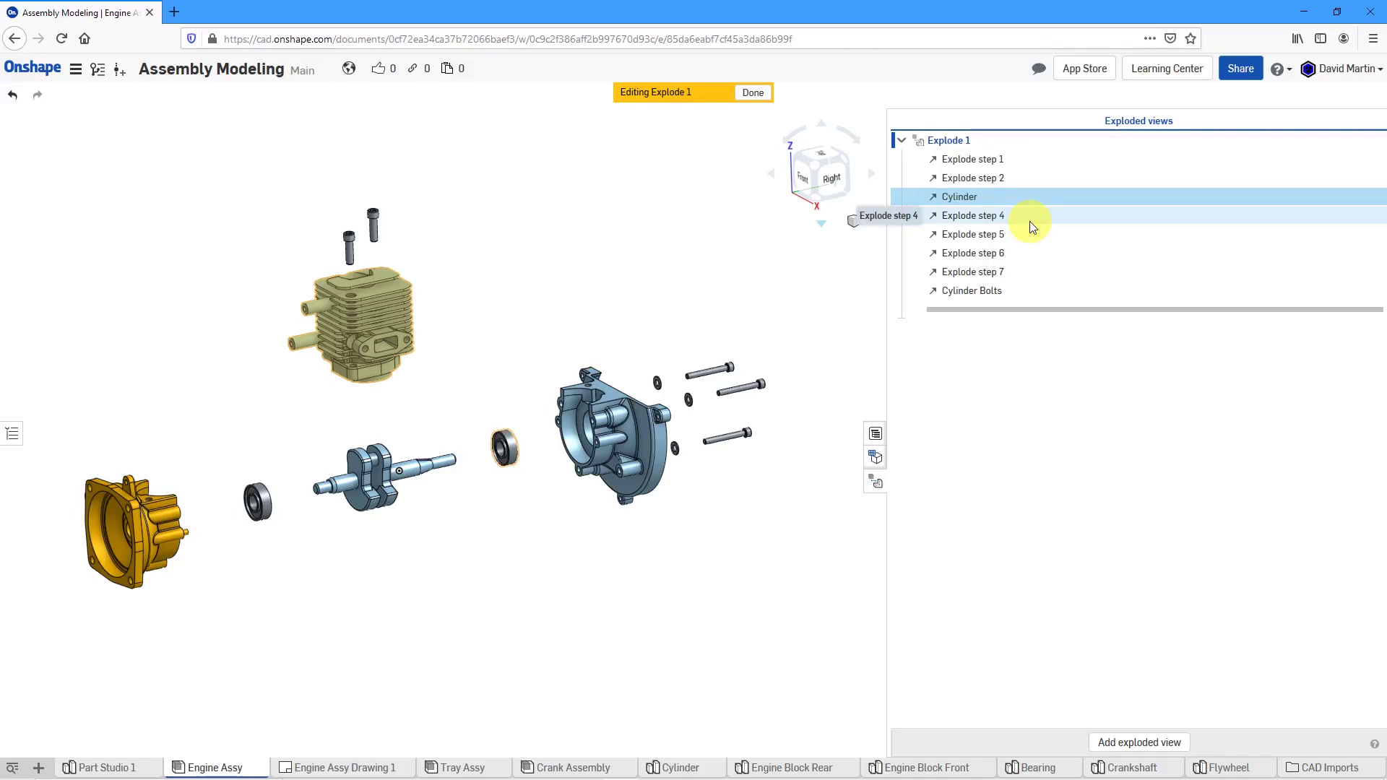
pyautogui.keyDown('ctrl'); pyautogui.click(992, 291); pyautogui.keyUp('ctrl')
pyautogui.moveTo(991, 291); pyautogui.dragTo(991, 186)
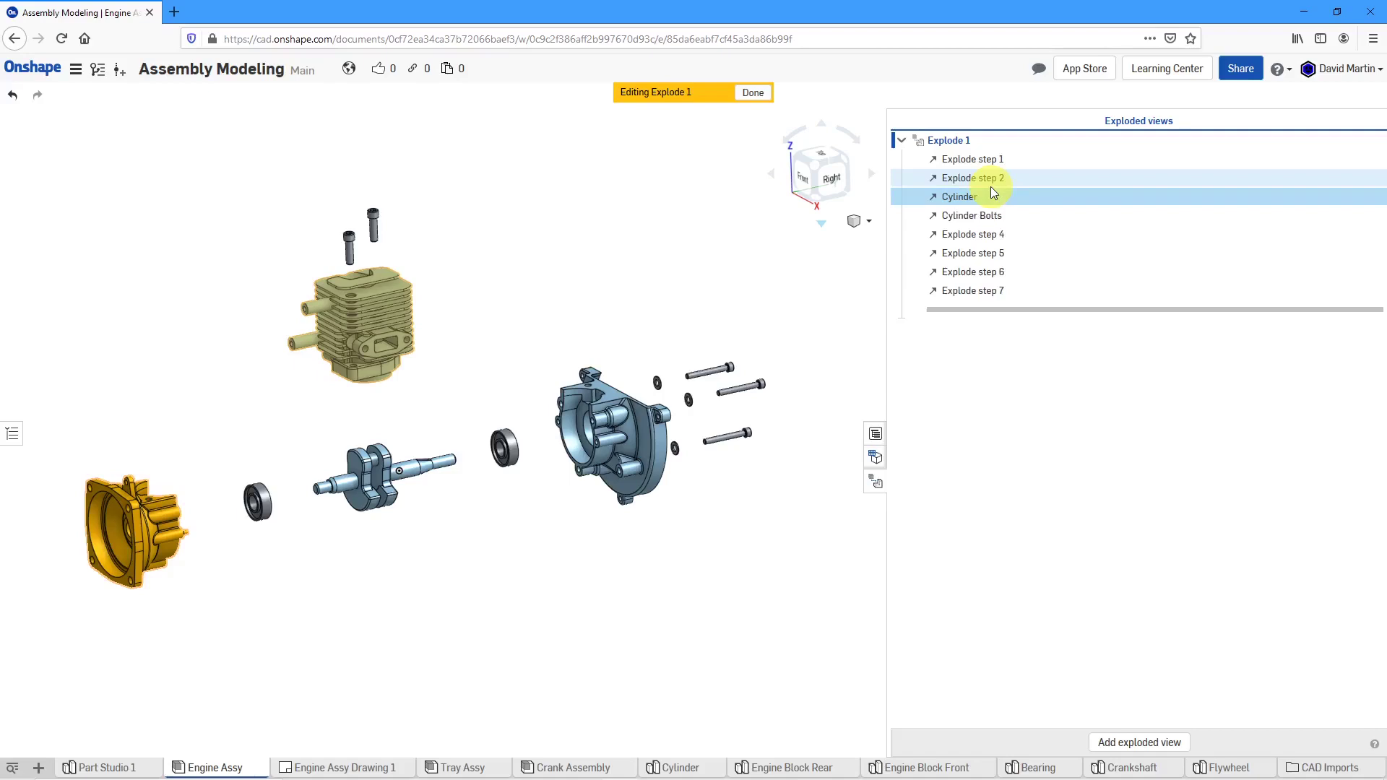
# Step: Rename Explode step 6, which moves the three long crankcase screws, as Rear Block Bolts
pyautogui.keyDown('ctrl'); pyautogui.click(978, 292); pyautogui.keyUp('ctrl')
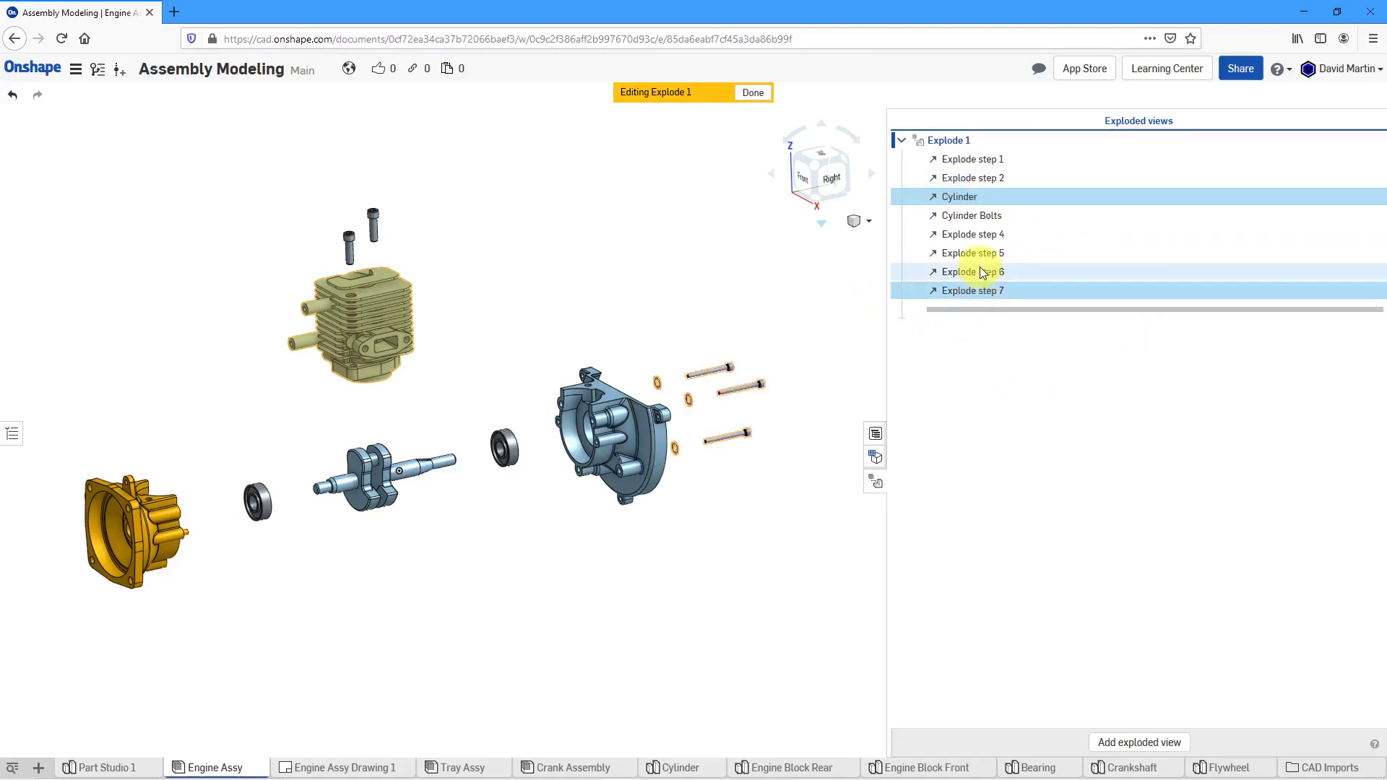
pyautogui.keyDown('ctrl'); pyautogui.click(983, 274); pyautogui.keyUp('ctrl')
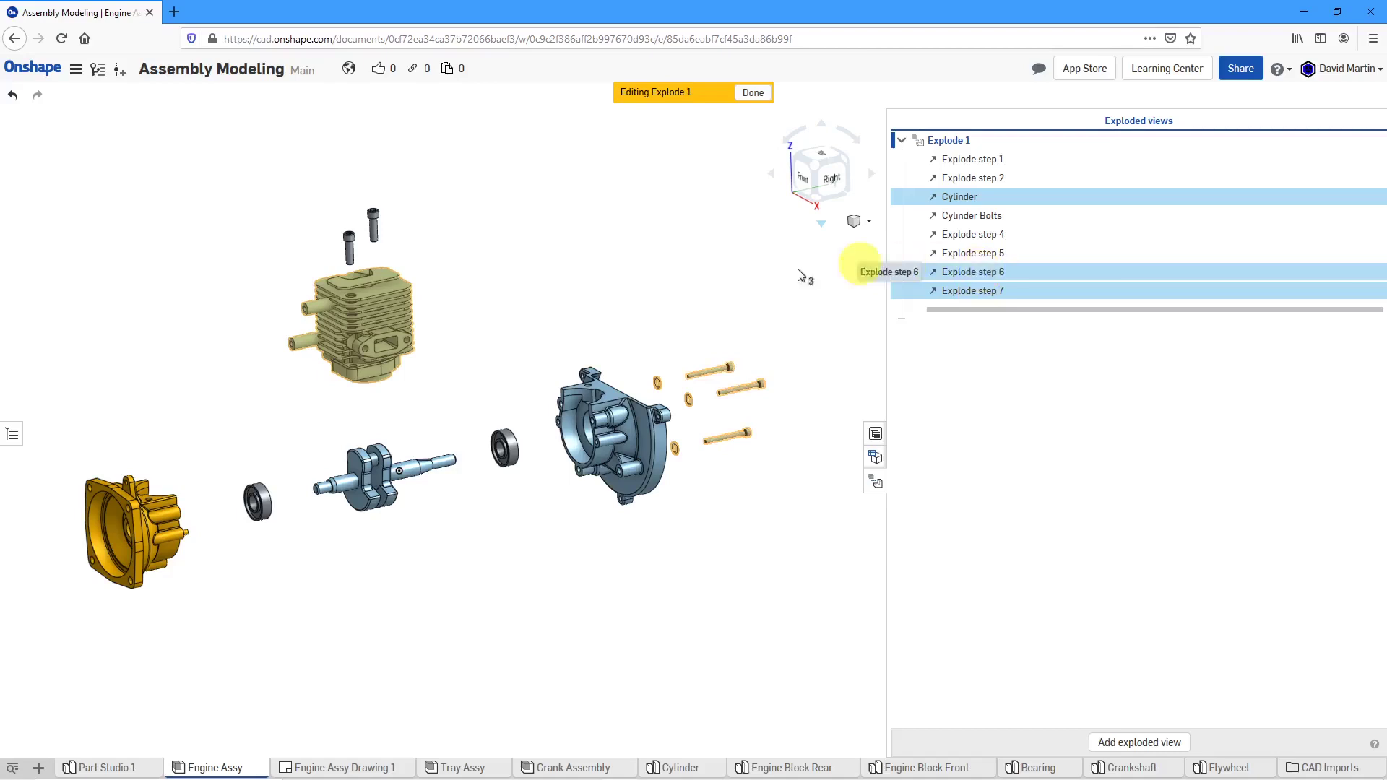
pyautogui.click(662, 288)
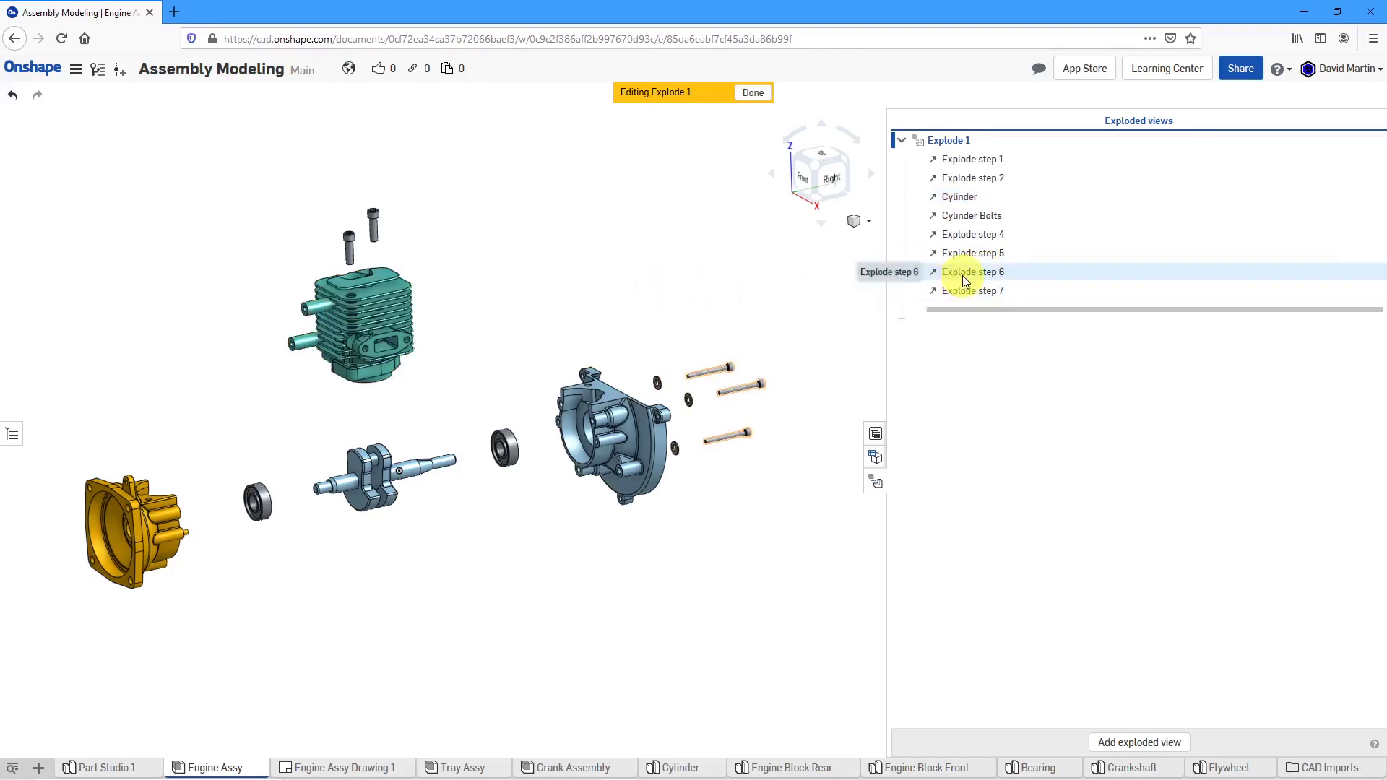
pyautogui.click(982, 276)
pyautogui.rightClick(981, 275)
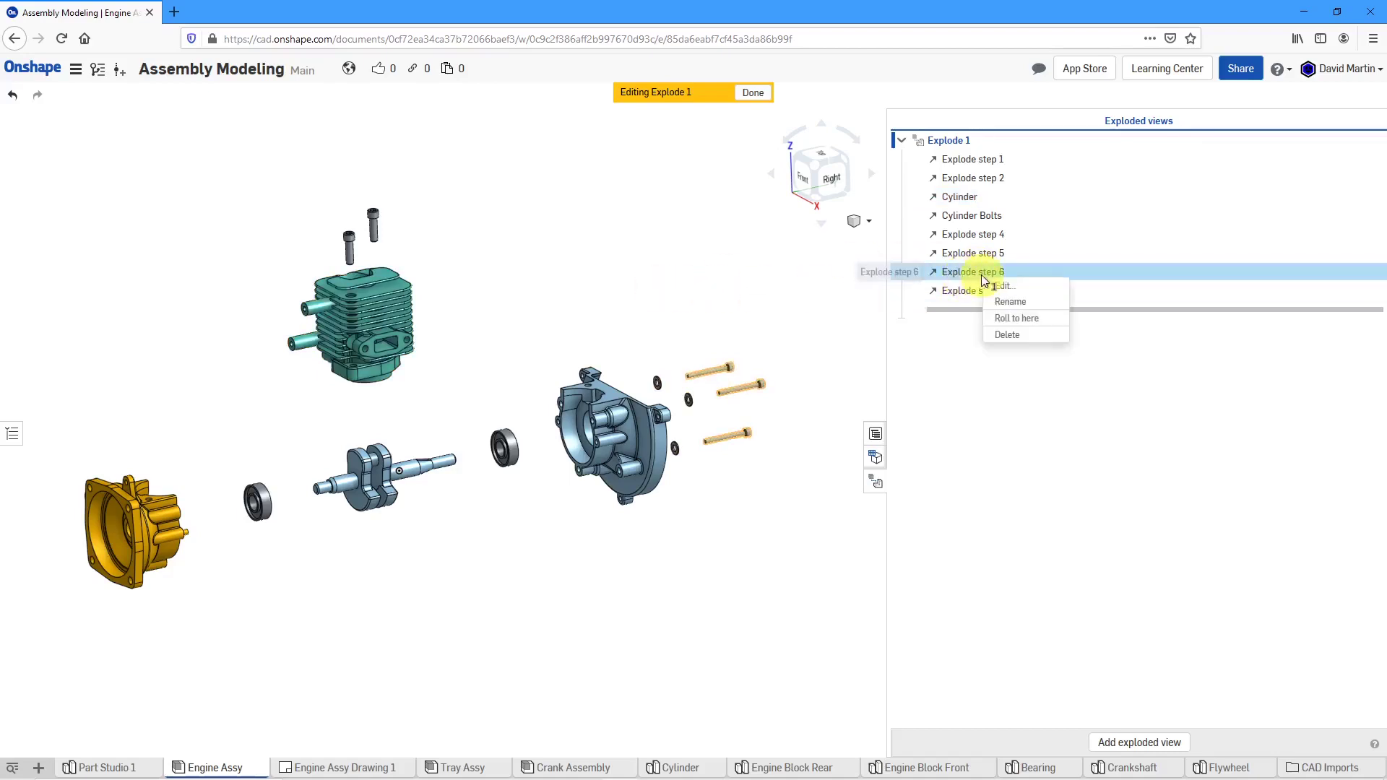
pyautogui.click(1015, 305)
pyautogui.write('R')
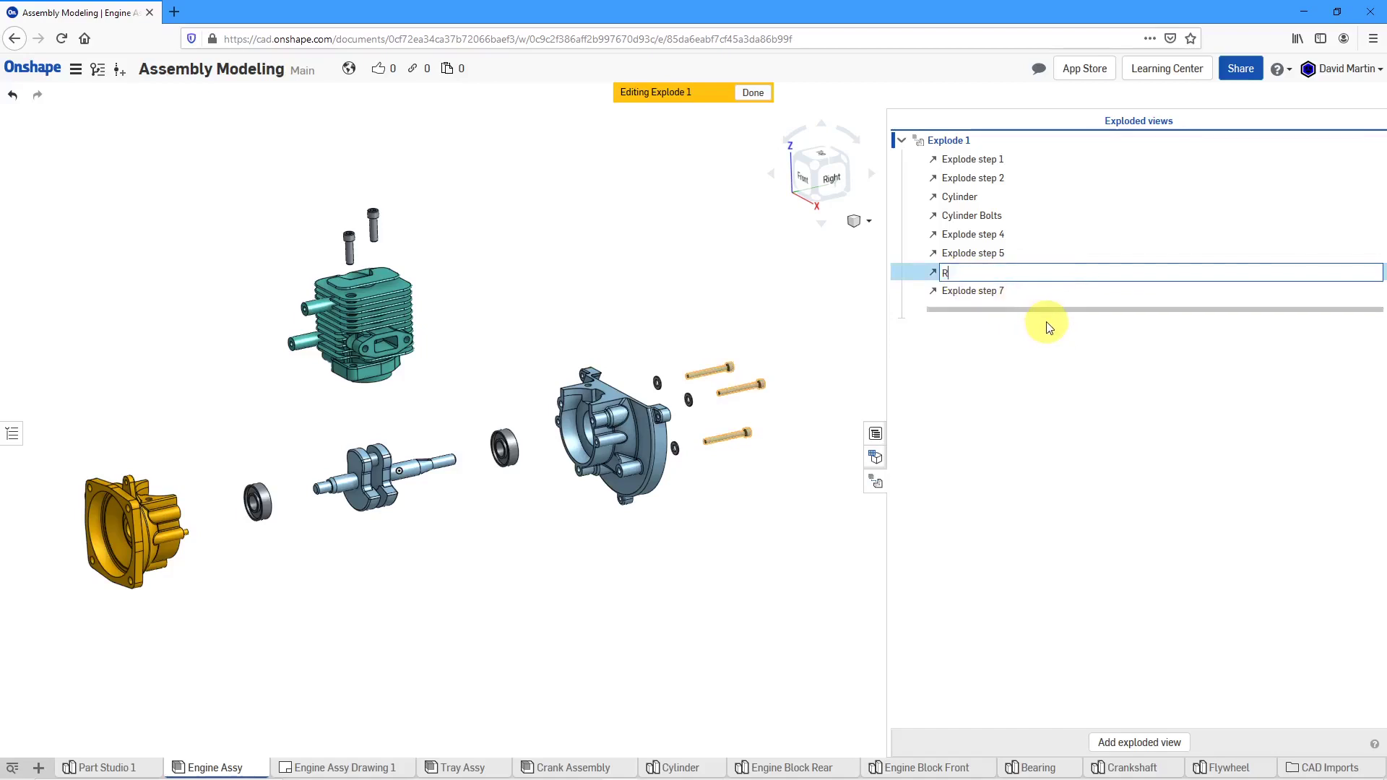
pyautogui.write('ear Block Bolts')
pyautogui.press('Return')
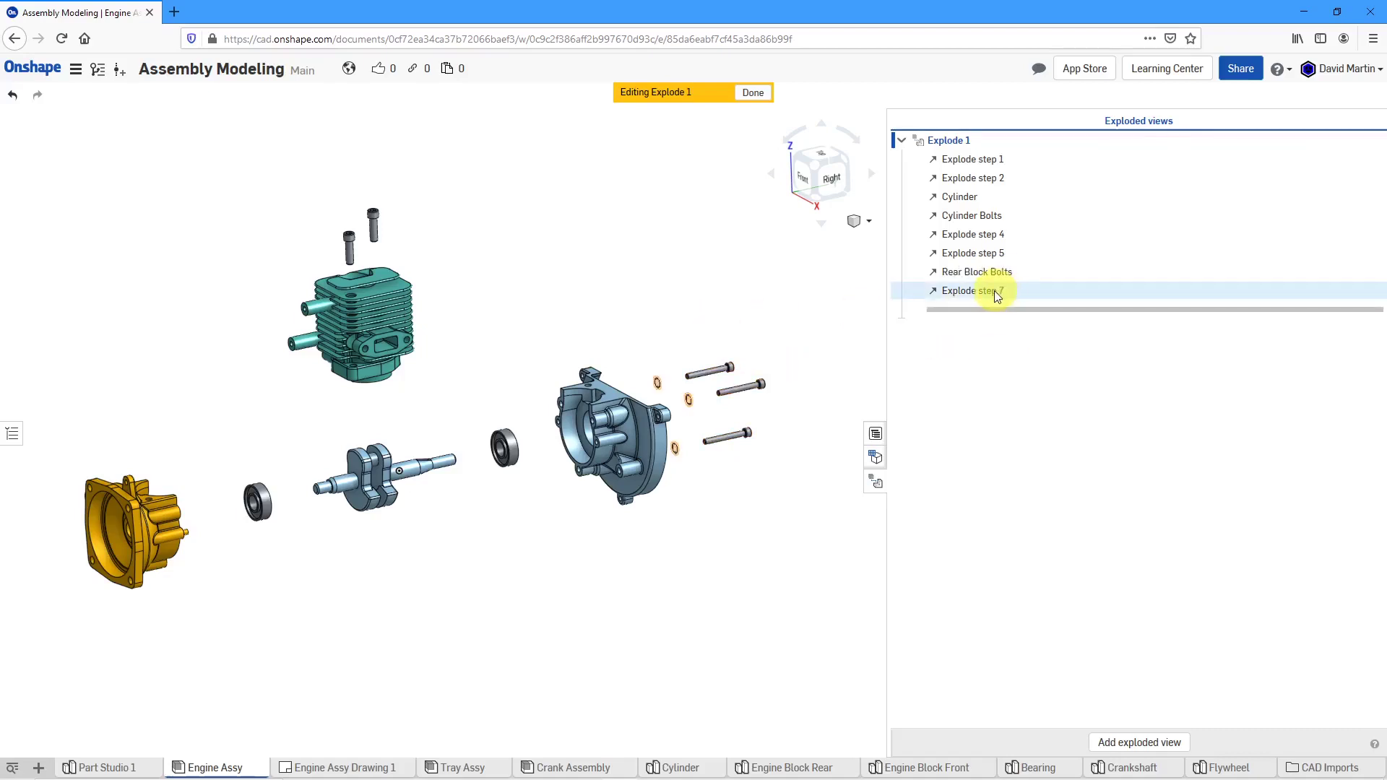
# Step: Rename Explode step 7, which moves the three washers, as Rear Block Washers
pyautogui.click(994, 290)
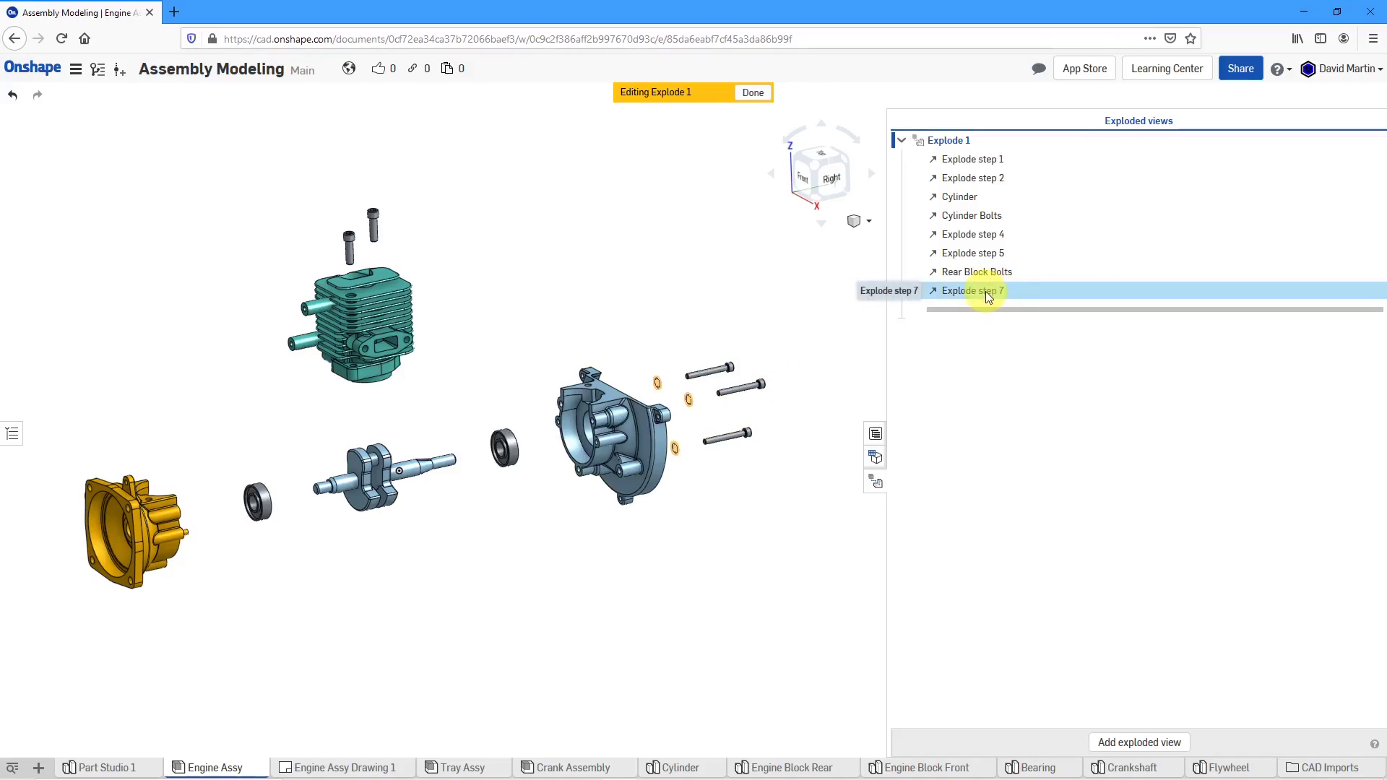
pyautogui.rightClick(987, 292)
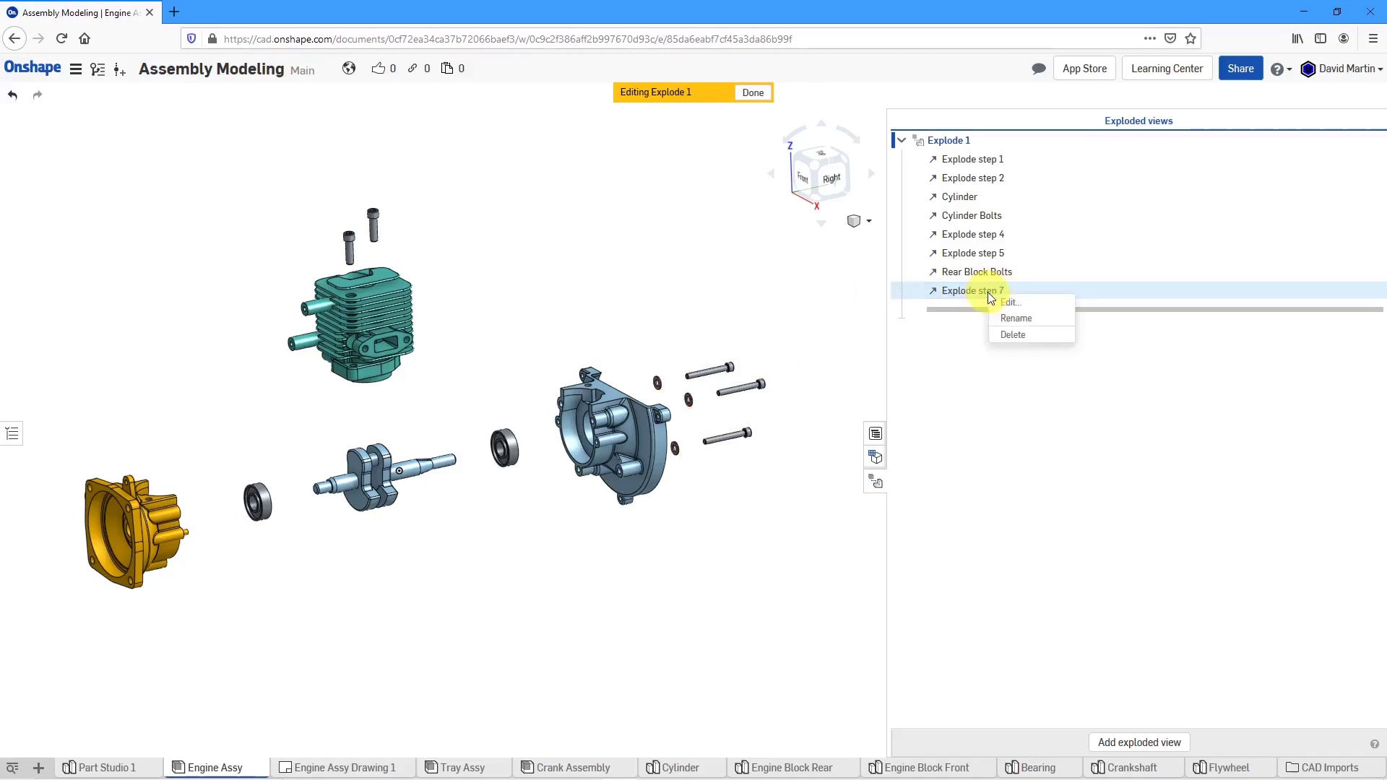
pyautogui.click(1031, 320)
pyautogui.write('R')
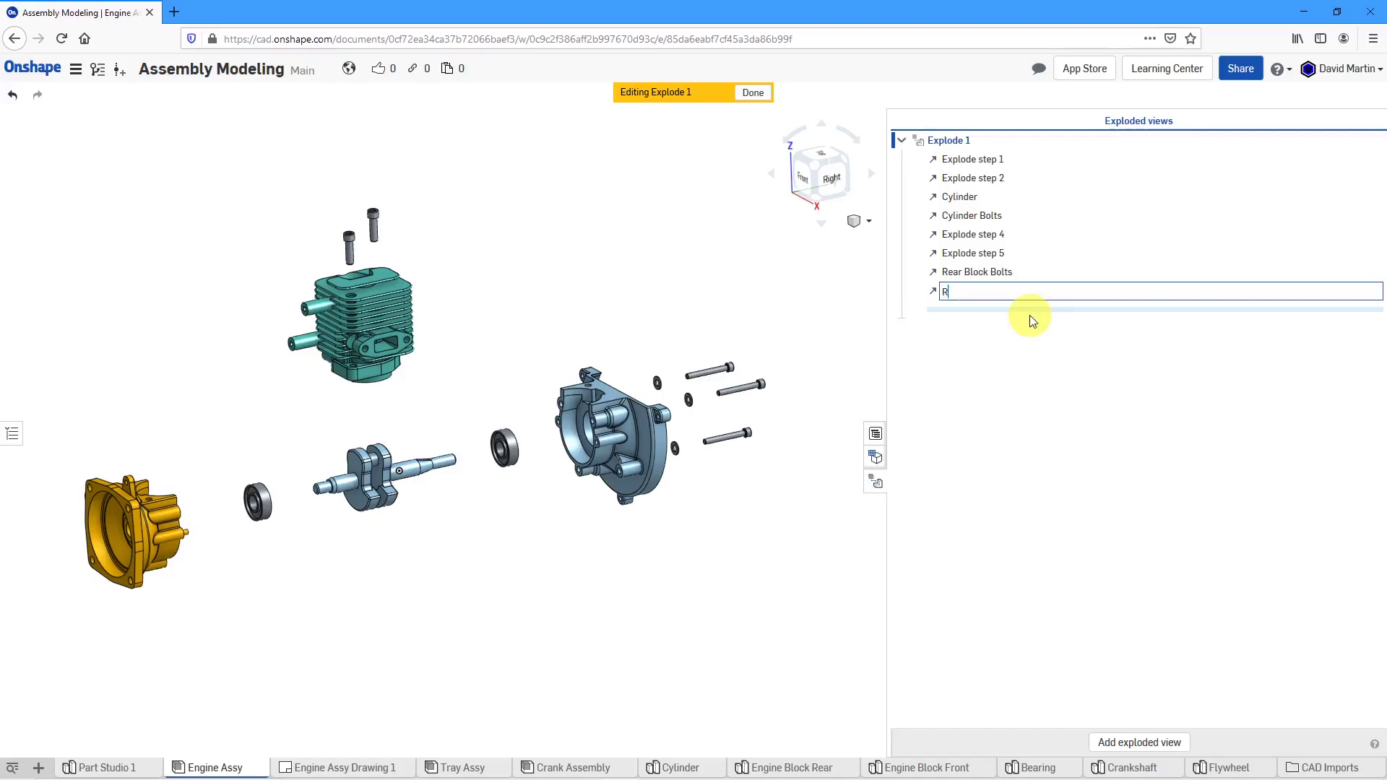
pyautogui.write('ear Block Washers')
pyautogui.press('Return')
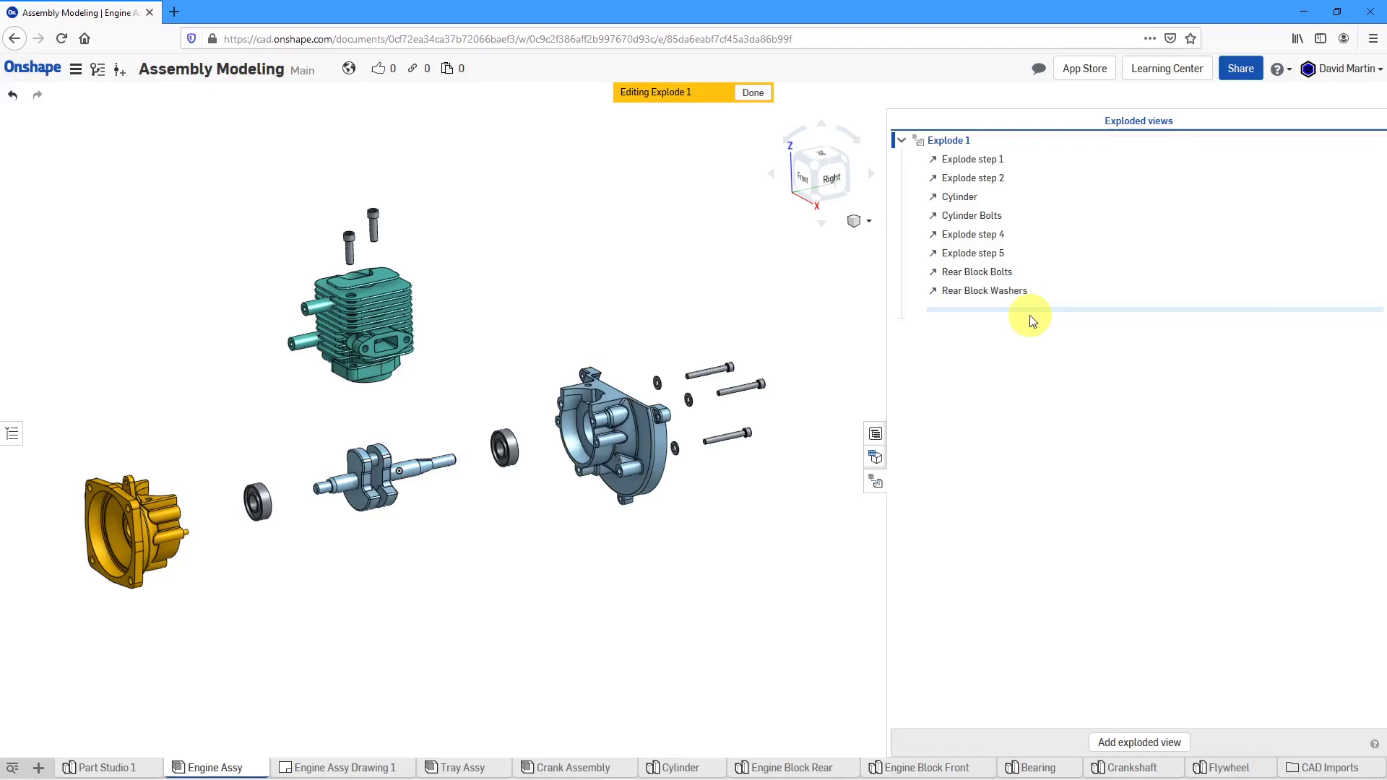
# Step: Move Rear Block Bolts and Rear Block Washers together to the start of Explode 1, ahead of Explode step 1
pyautogui.click(1010, 273)
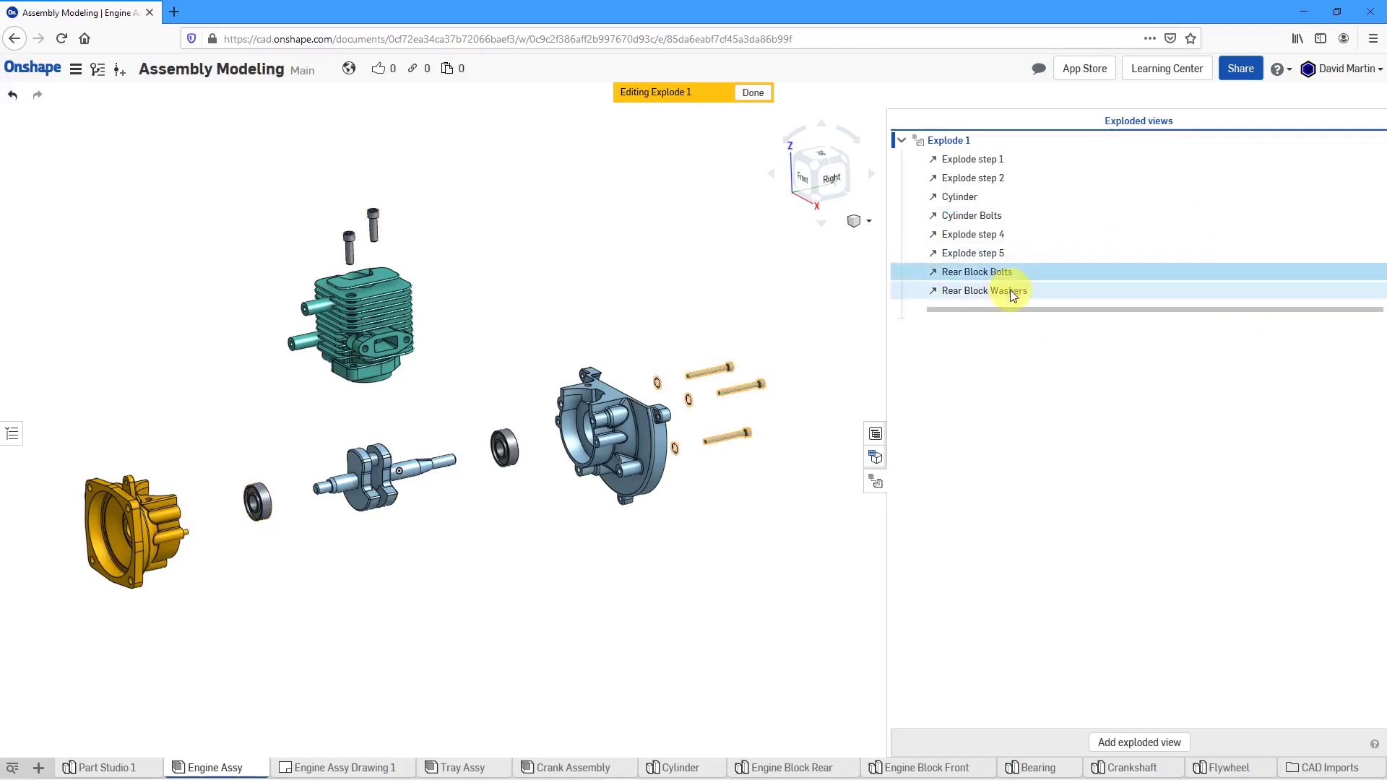
pyautogui.keyDown('shift'); pyautogui.click(1010, 289); pyautogui.keyUp('shift')
pyautogui.moveTo(1010, 289); pyautogui.dragTo(1008, 151)
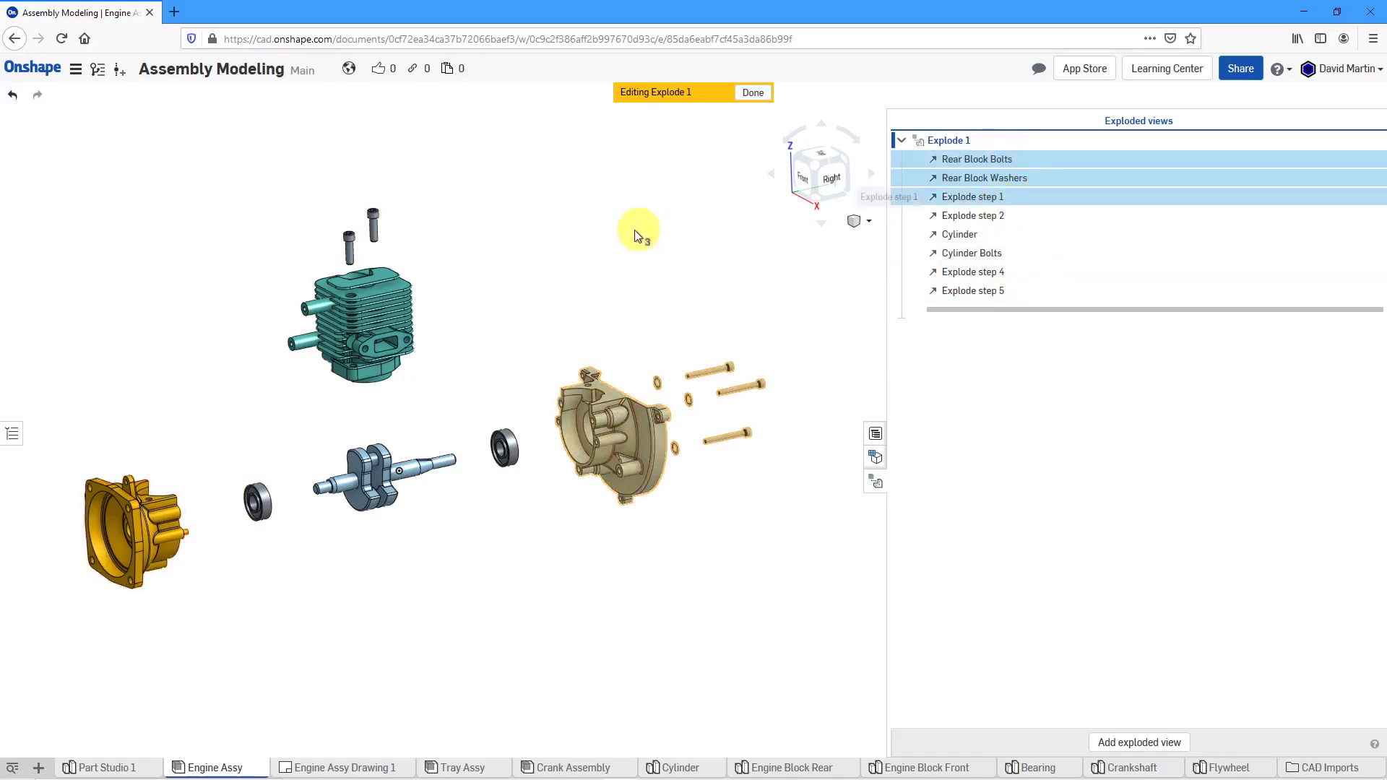
pyautogui.click(578, 268)
# Step: Rename Explode step 1, which moves the rear engine block, as Rear Block
pyautogui.click(1004, 197)
pyautogui.rightClick(987, 198)
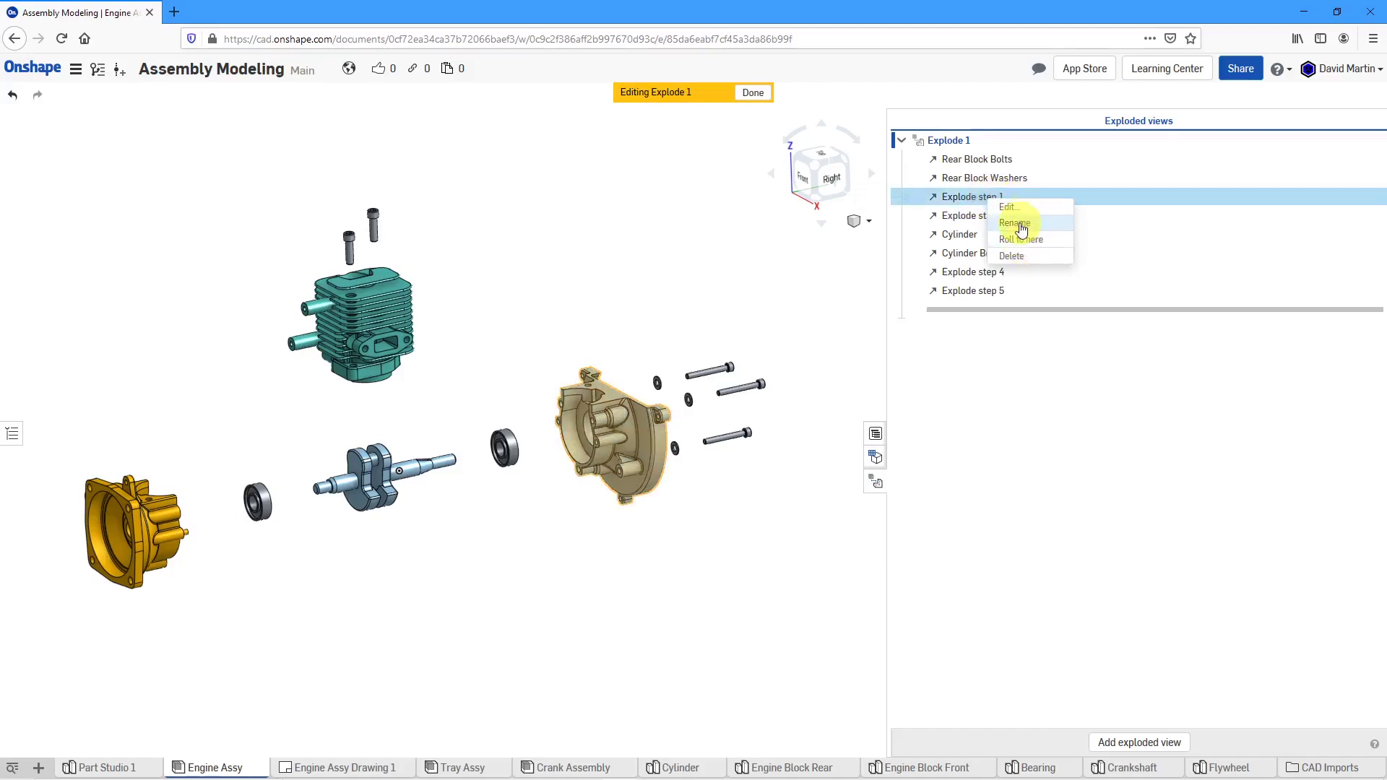
pyautogui.click(1023, 224)
pyautogui.write('Re')
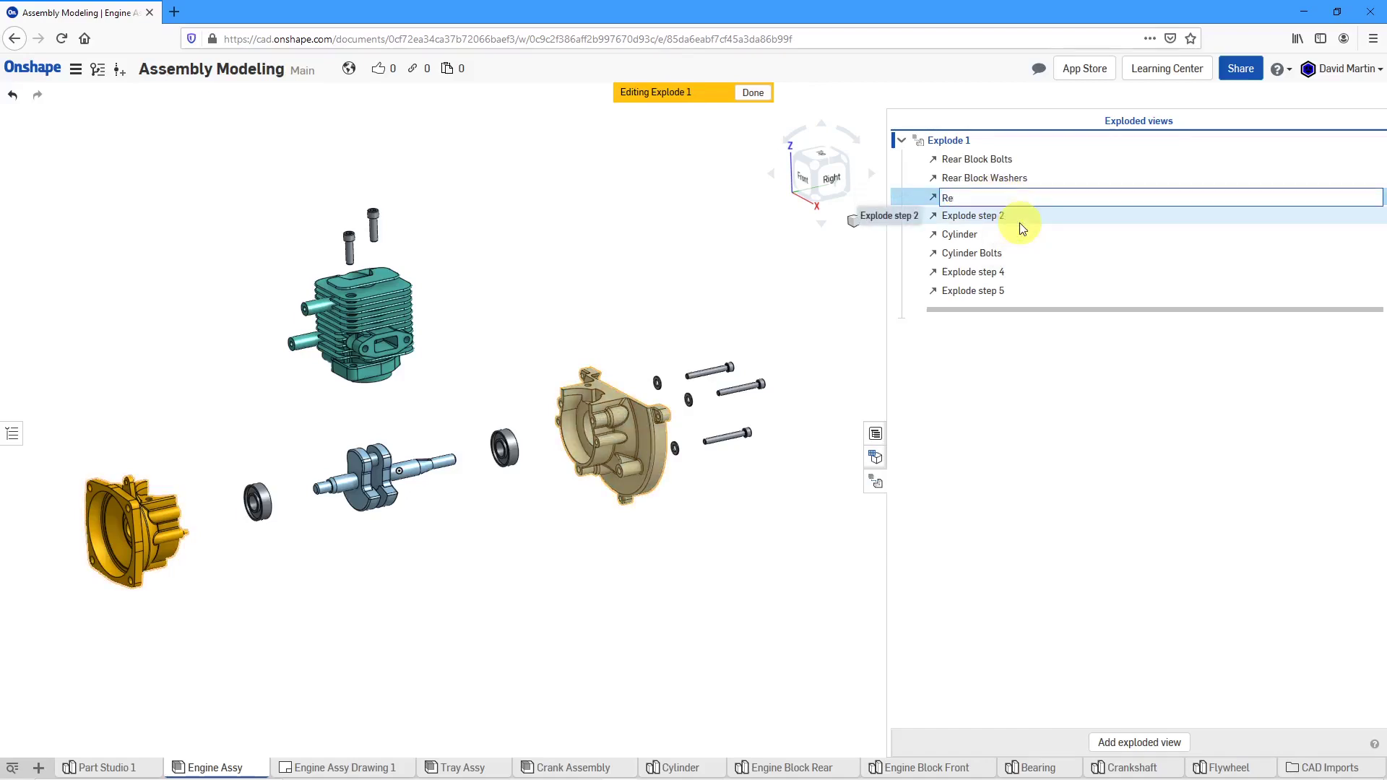
pyautogui.write('ar Block')
pyautogui.press('Return')
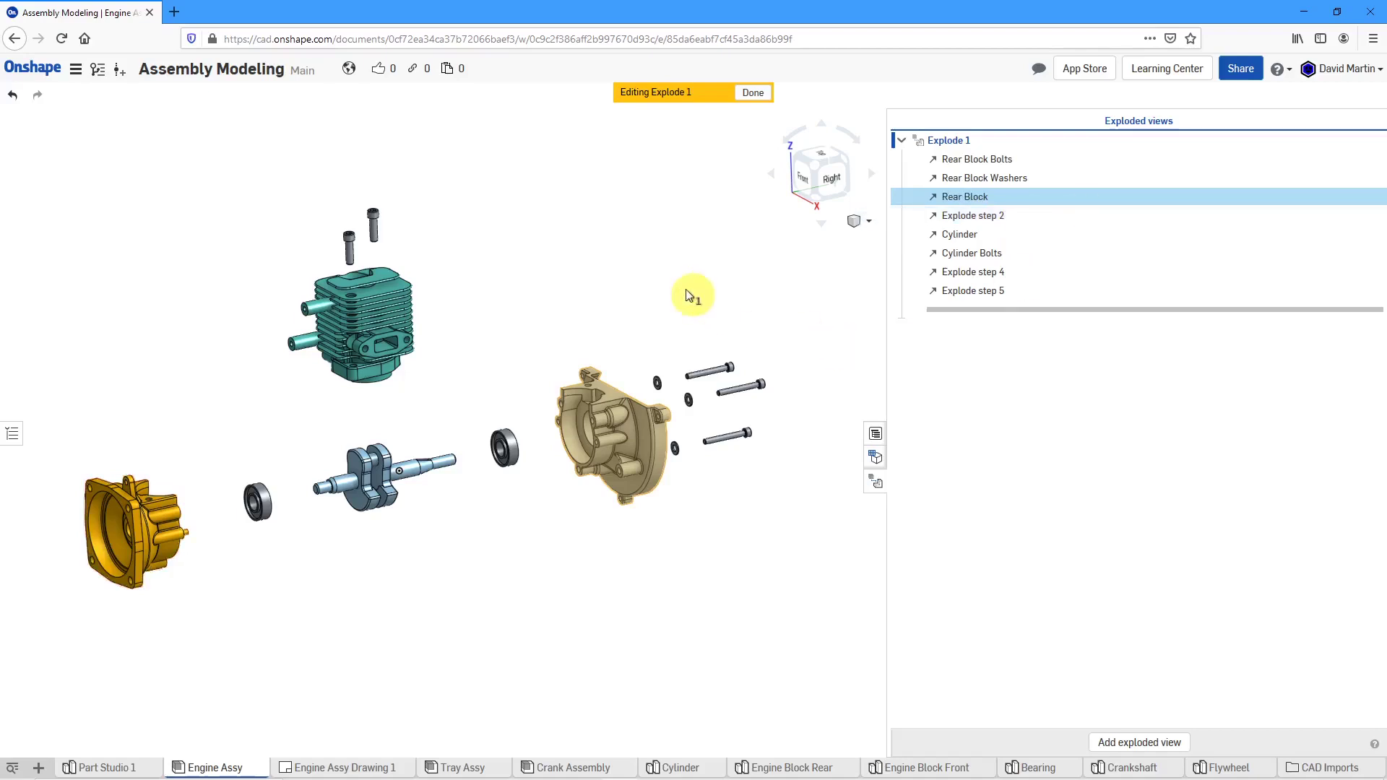
pyautogui.click(678, 283)
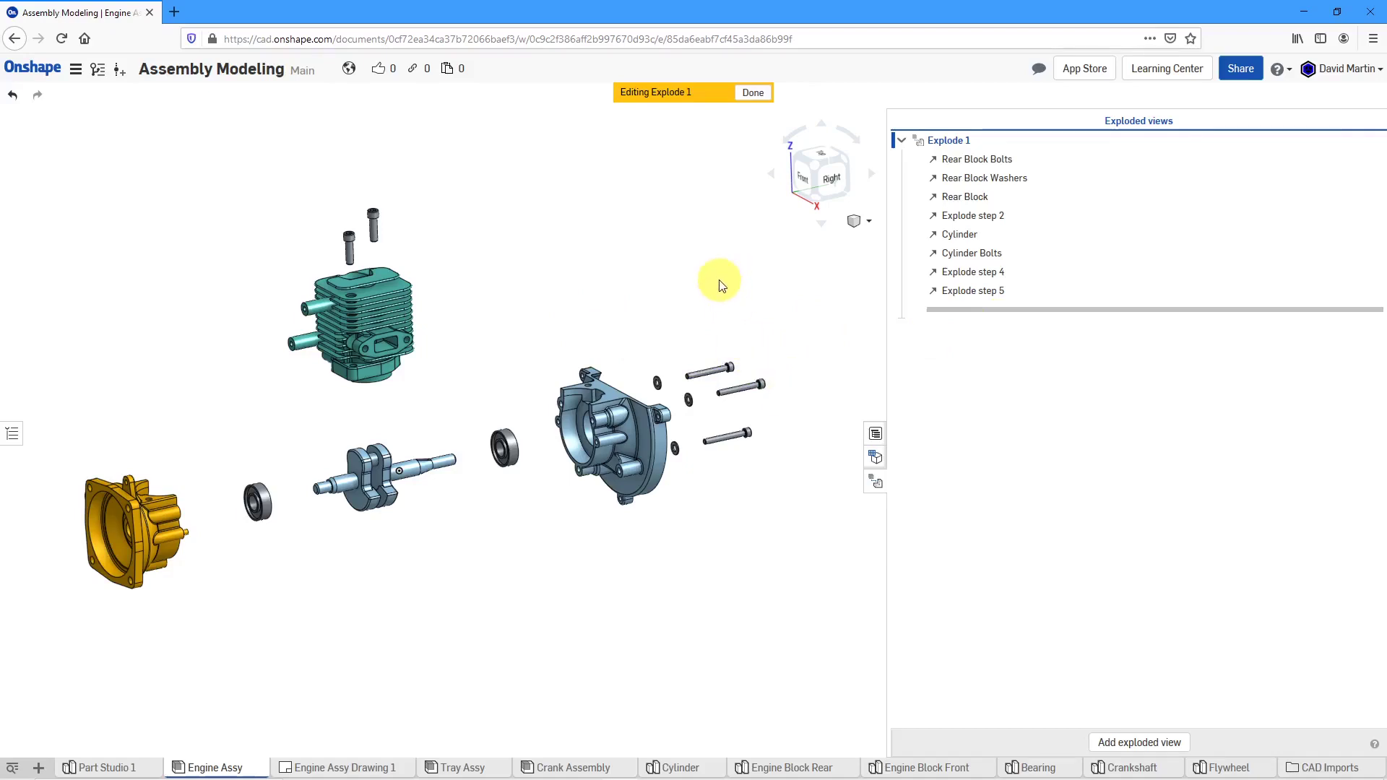
# Step: Finish editing Explode 1, reopen it briefly to compare exploded and assembled states, and dismiss the rendering performance notice
pyautogui.click(753, 94)
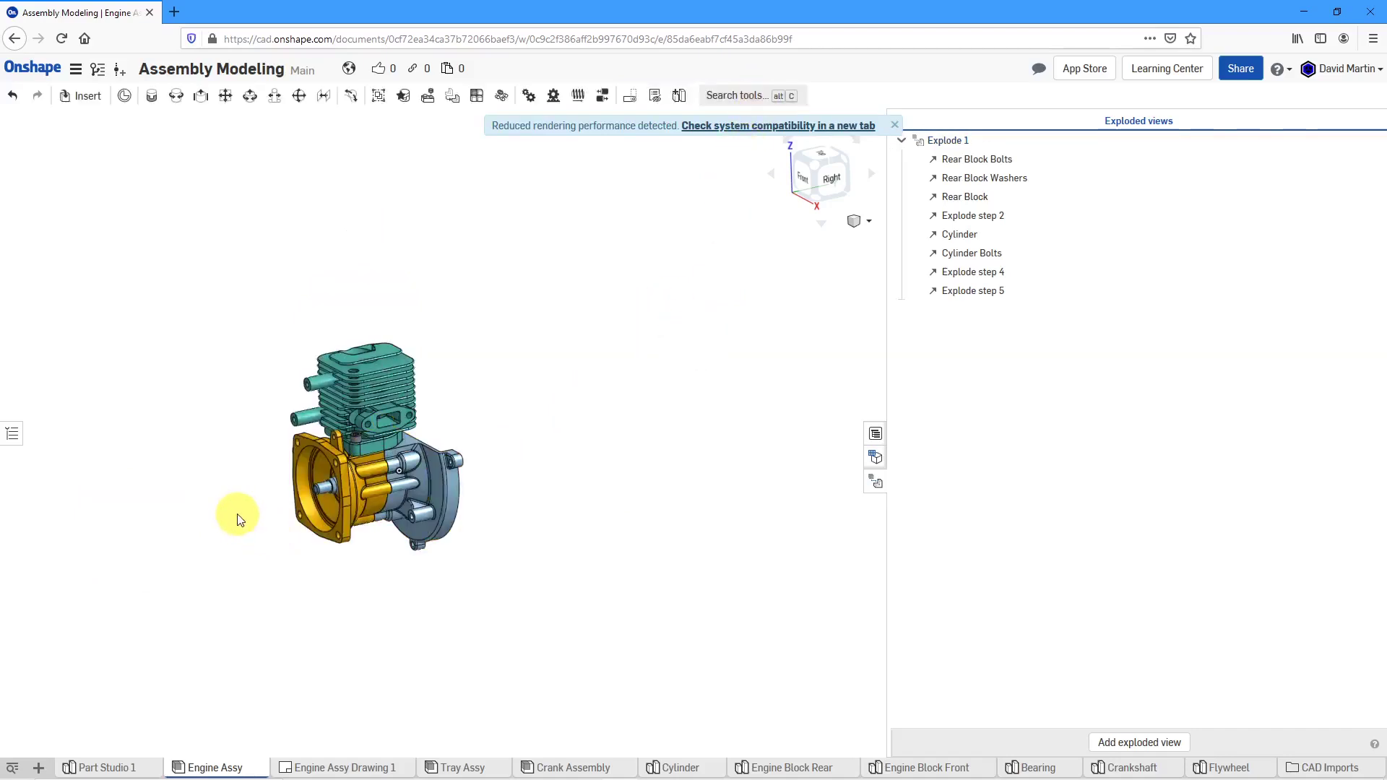
pyautogui.doubleClick(951, 143)
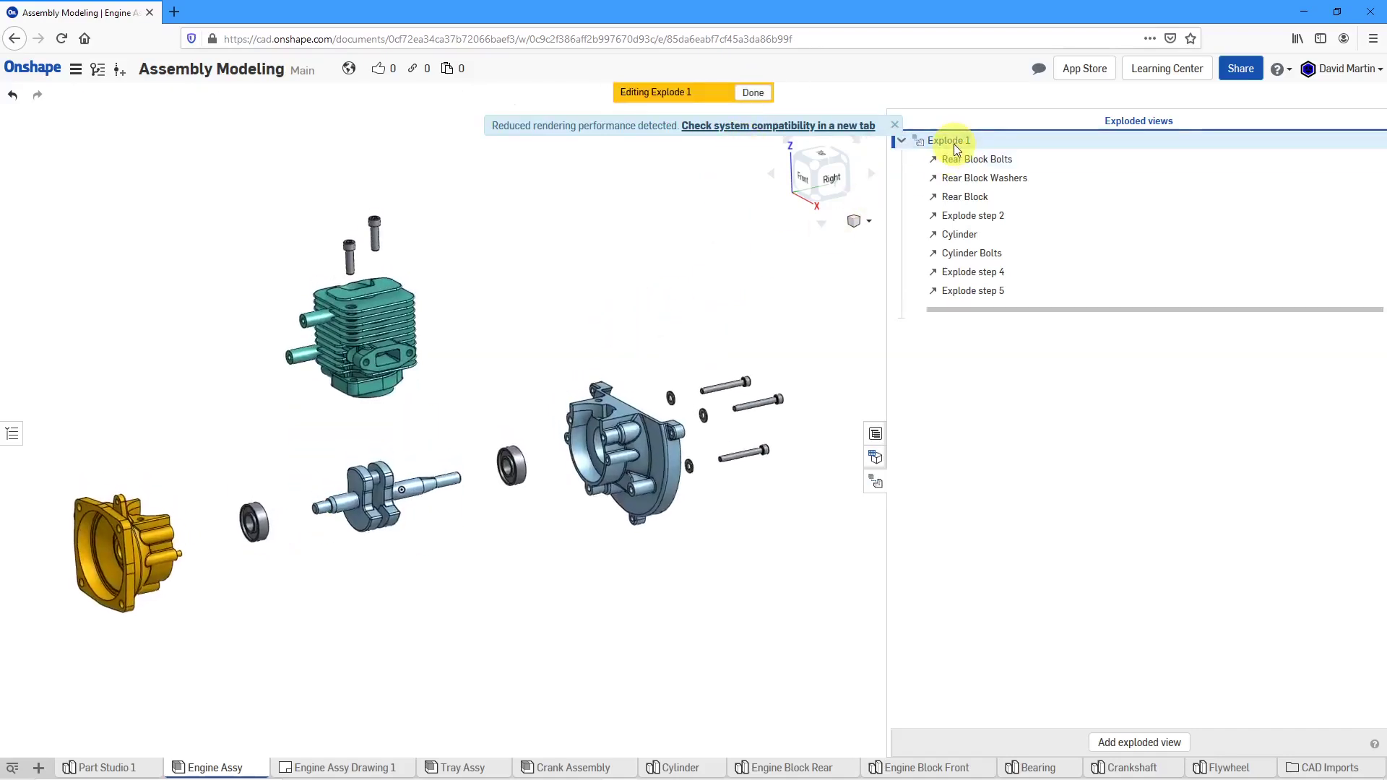
pyautogui.click(753, 93)
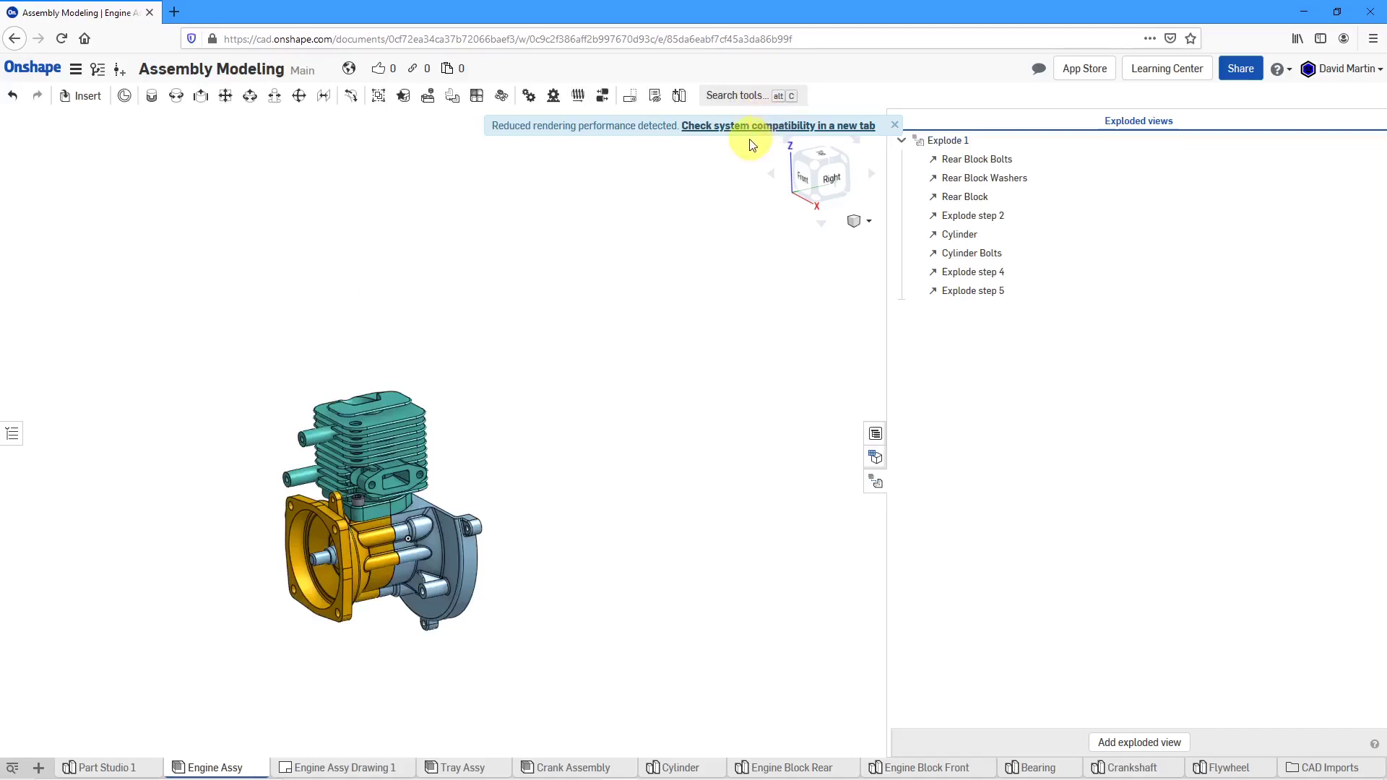
pyautogui.click(894, 125)
pyautogui.scroll(5, 587, 262)
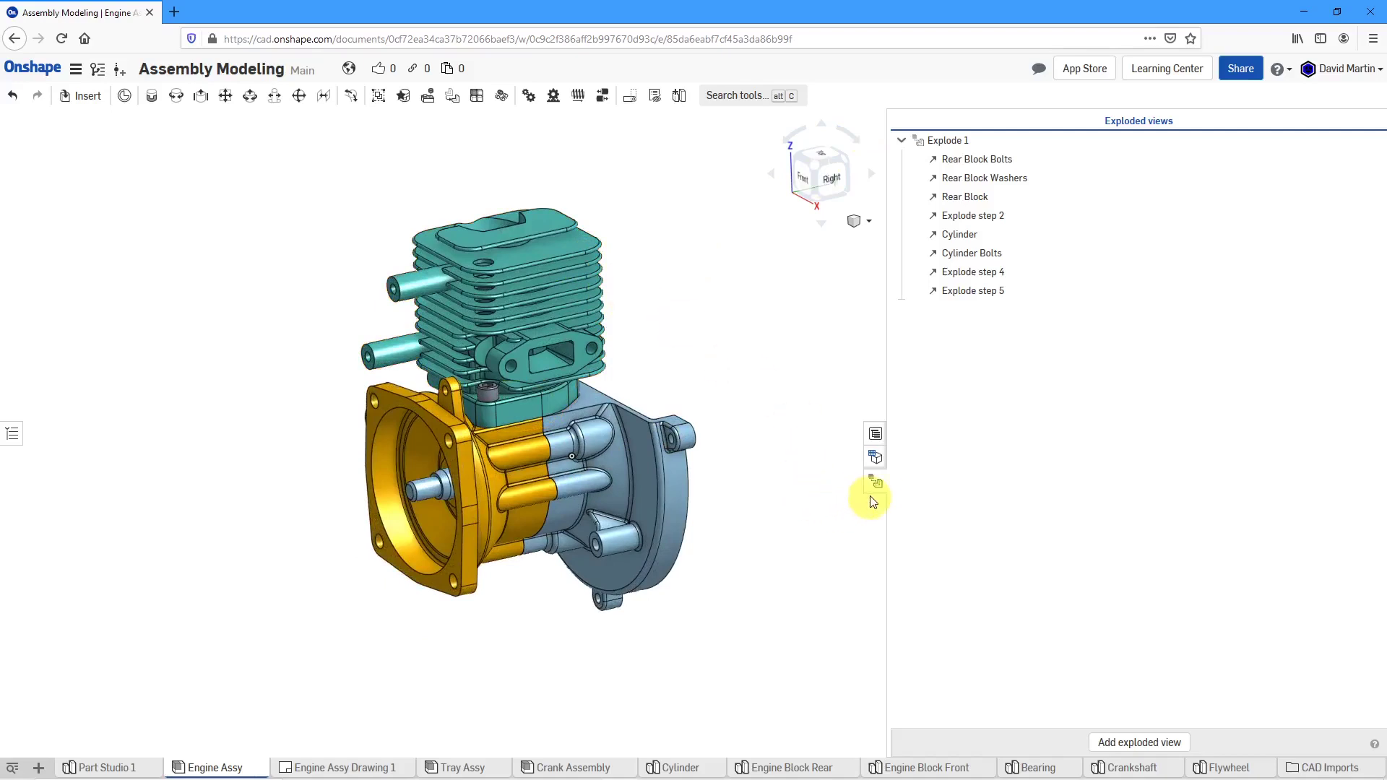
# Step: Reopen Explode 1, save its current orientation as a named view called Iso, and finish editing the exploded view
pyautogui.doubleClick(947, 143)
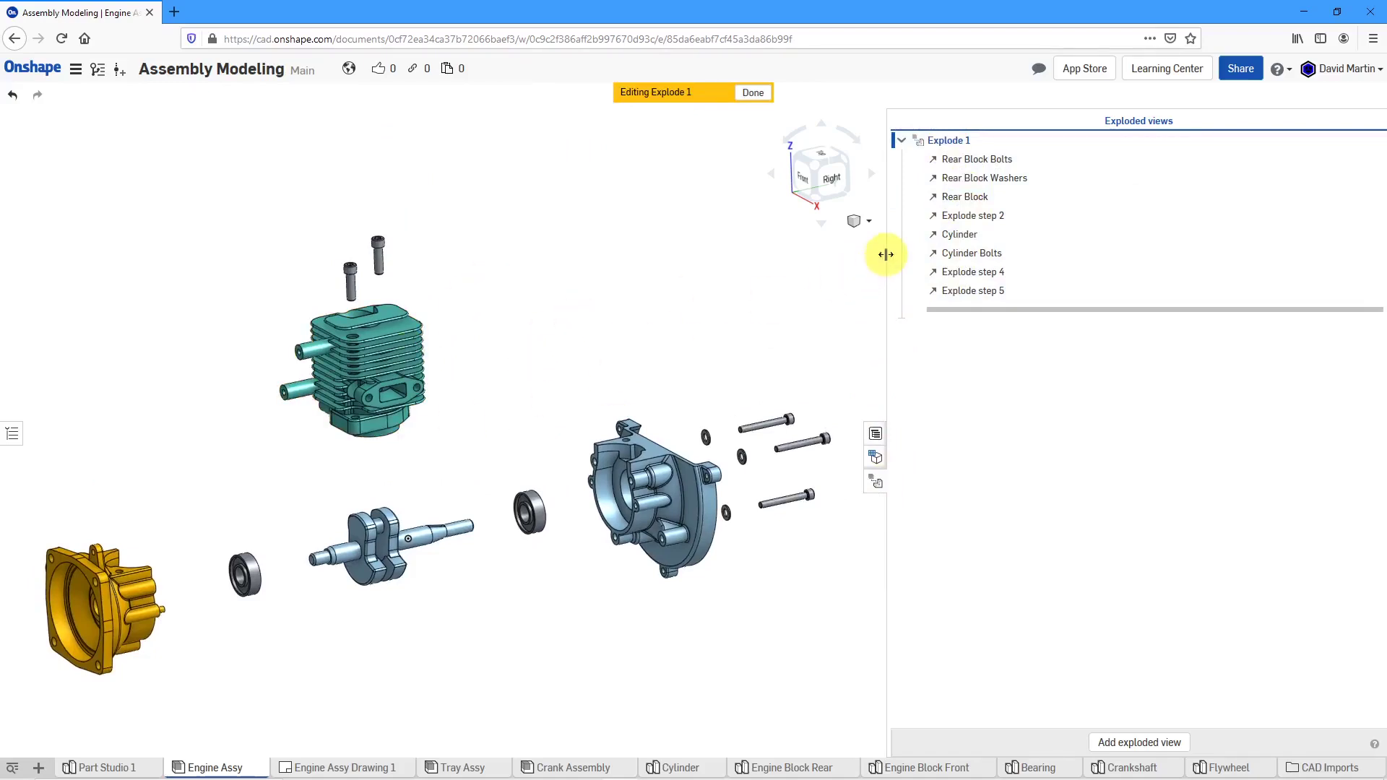
pyautogui.click(870, 222)
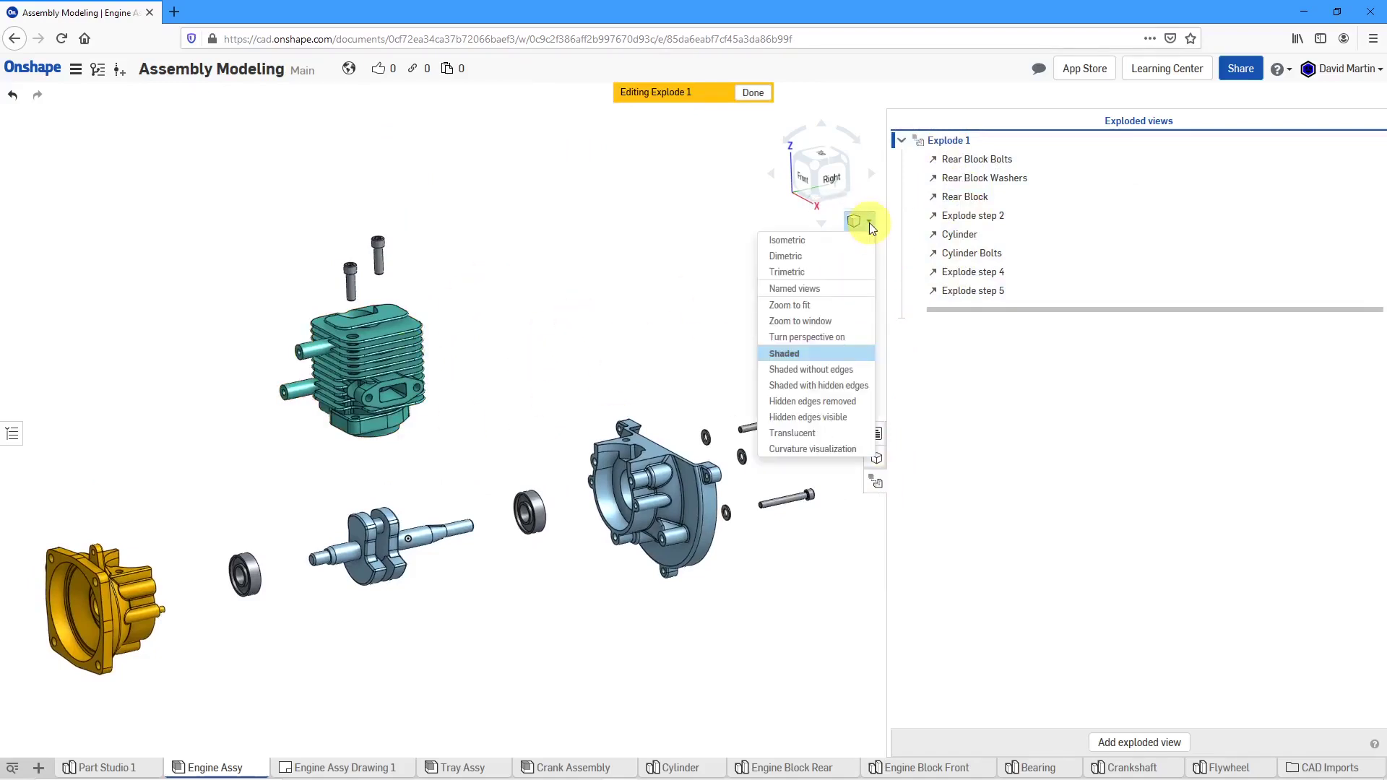
pyautogui.click(801, 290)
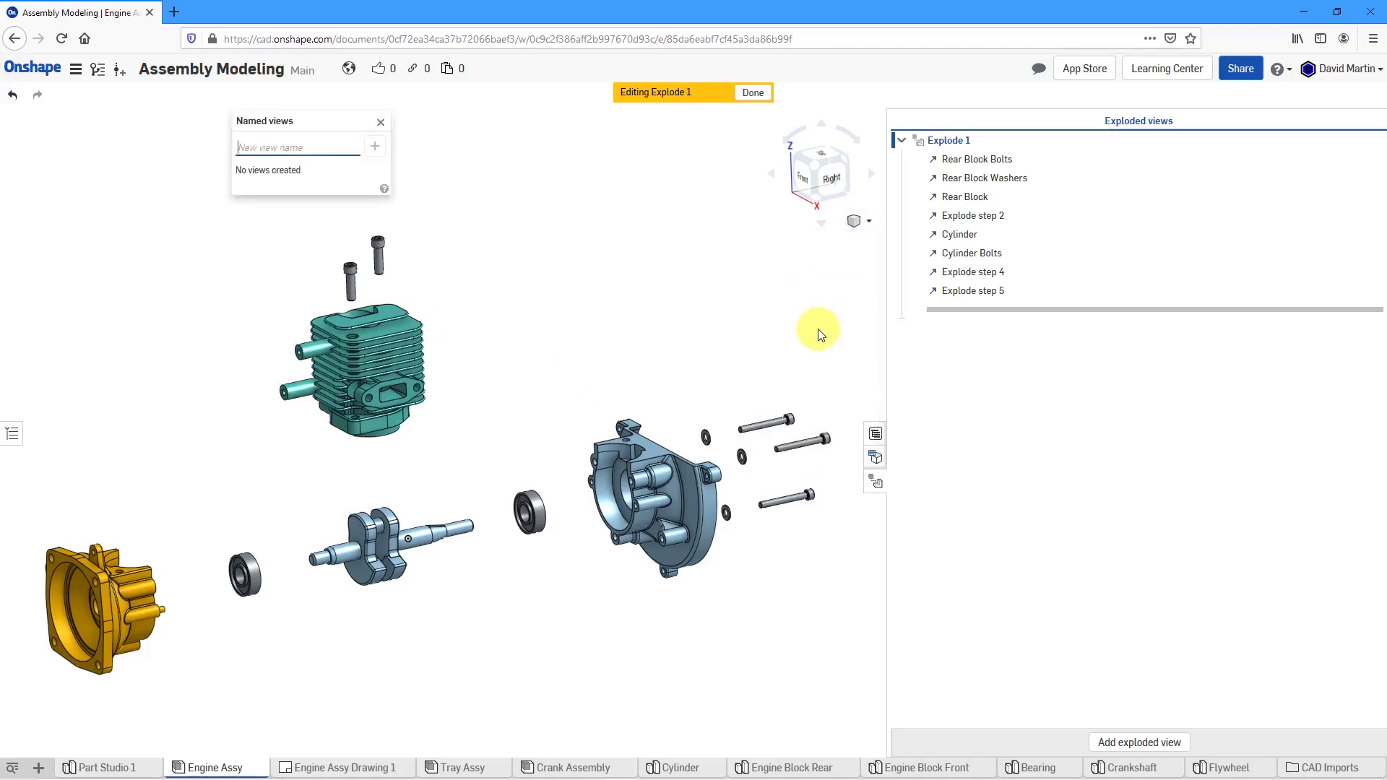
pyautogui.write('Iso')
pyautogui.press('Return')
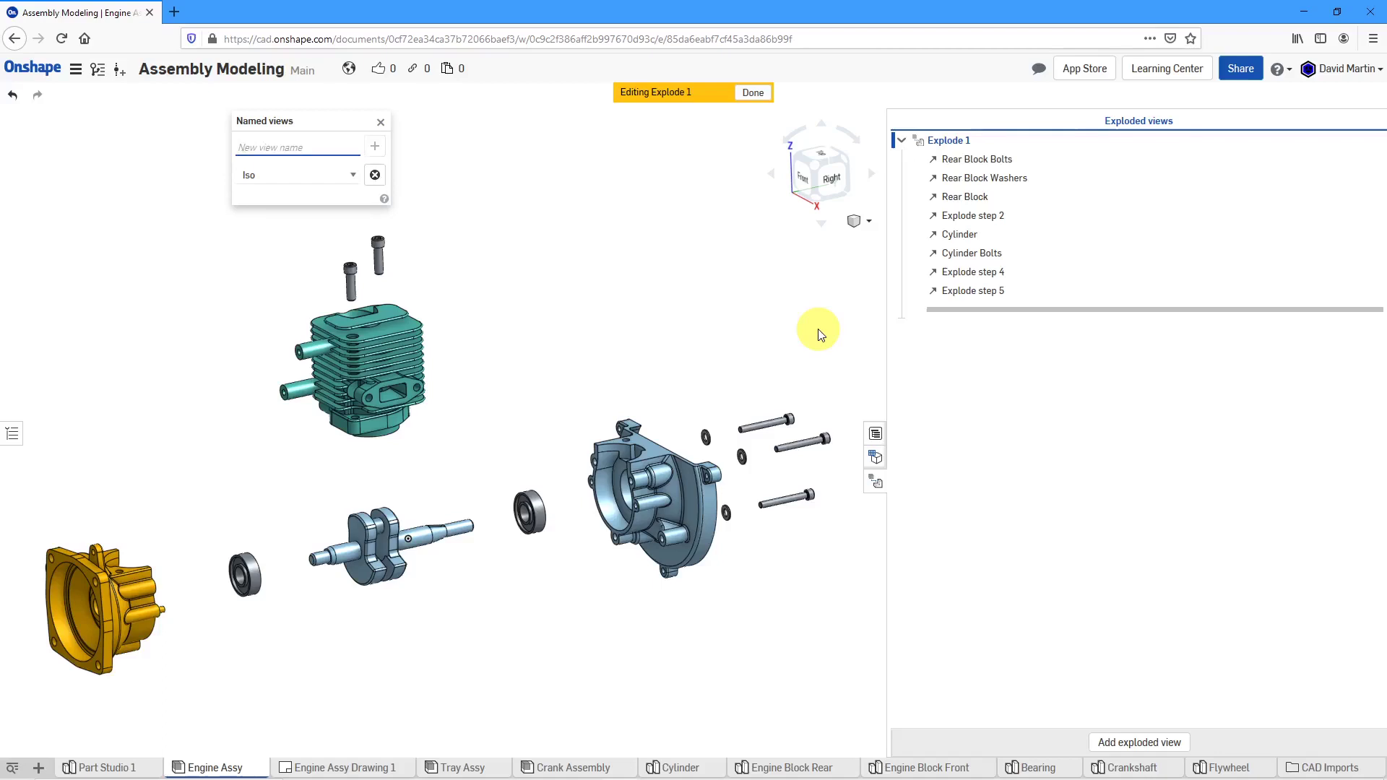
pyautogui.click(380, 122)
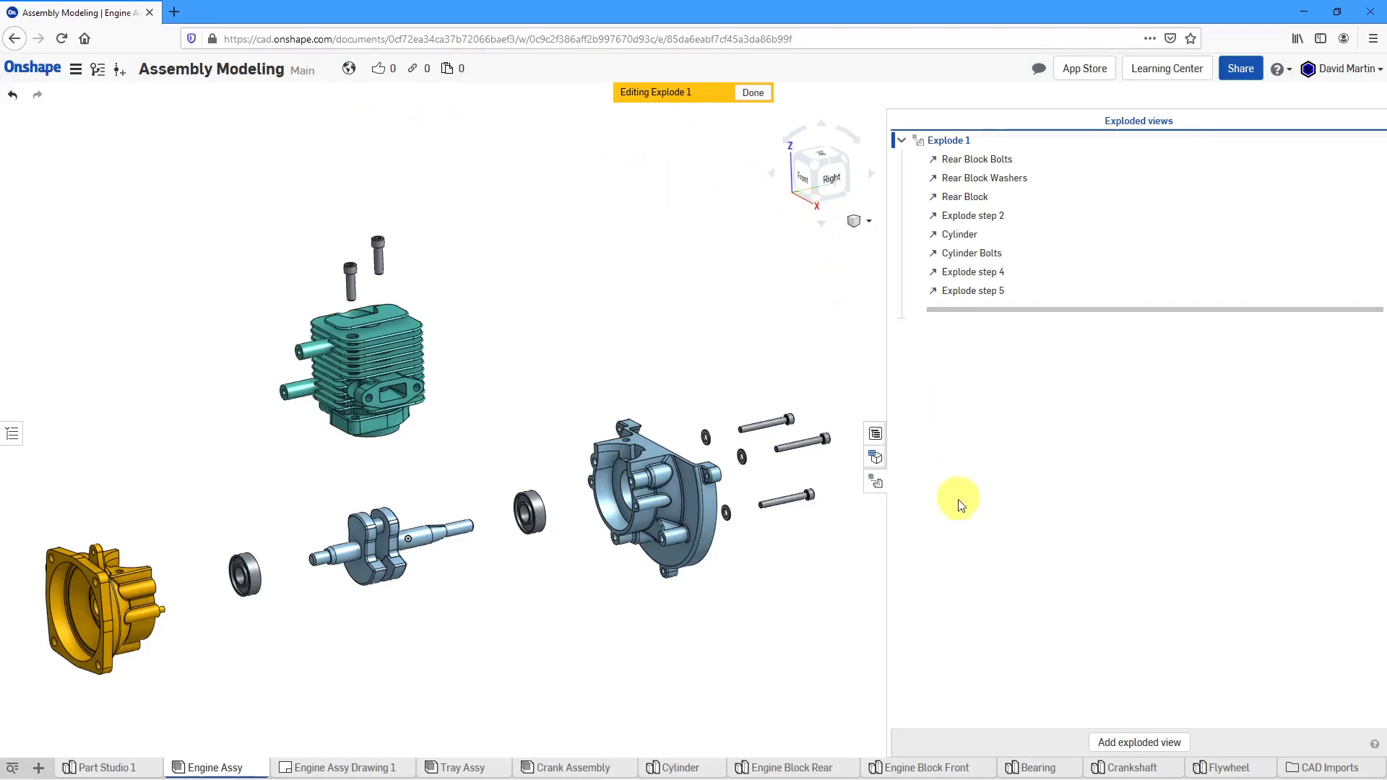
pyautogui.click(876, 481)
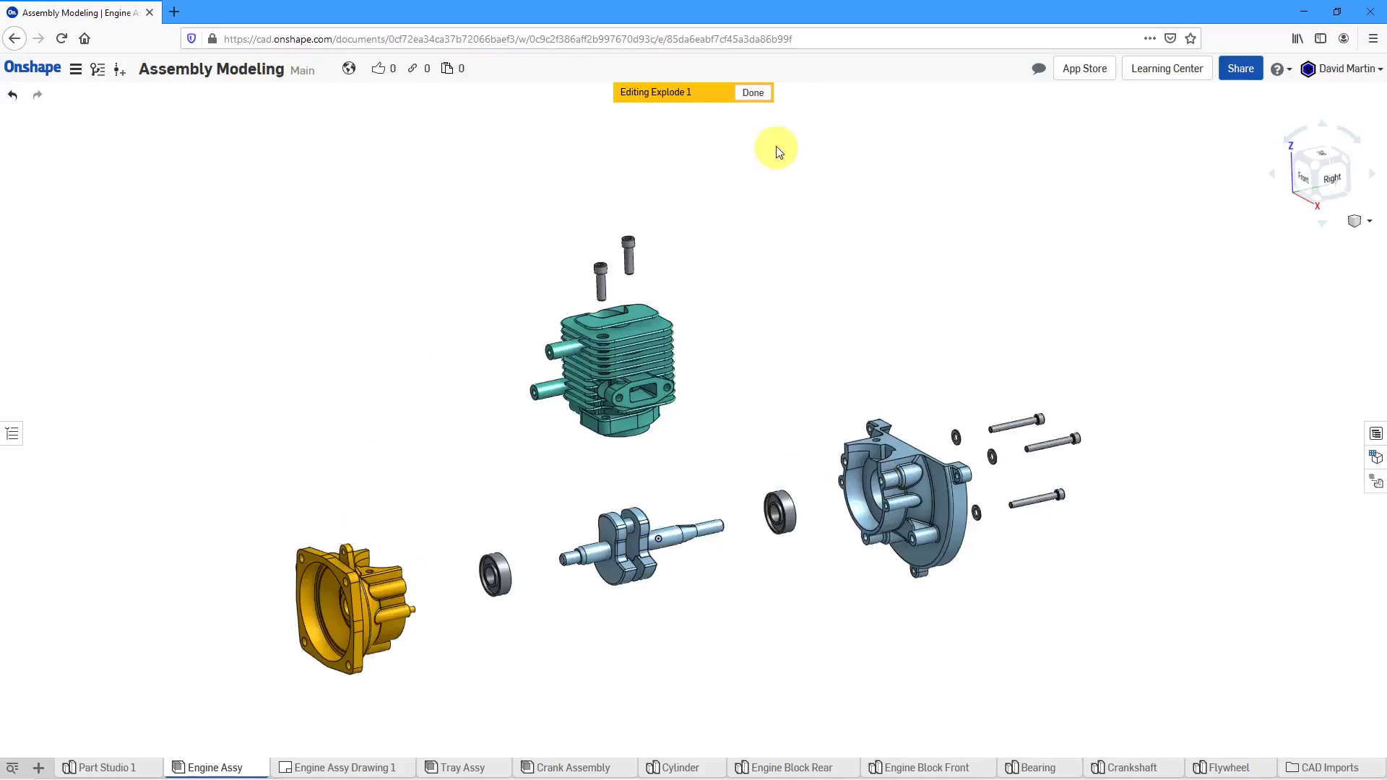
pyautogui.click(753, 92)
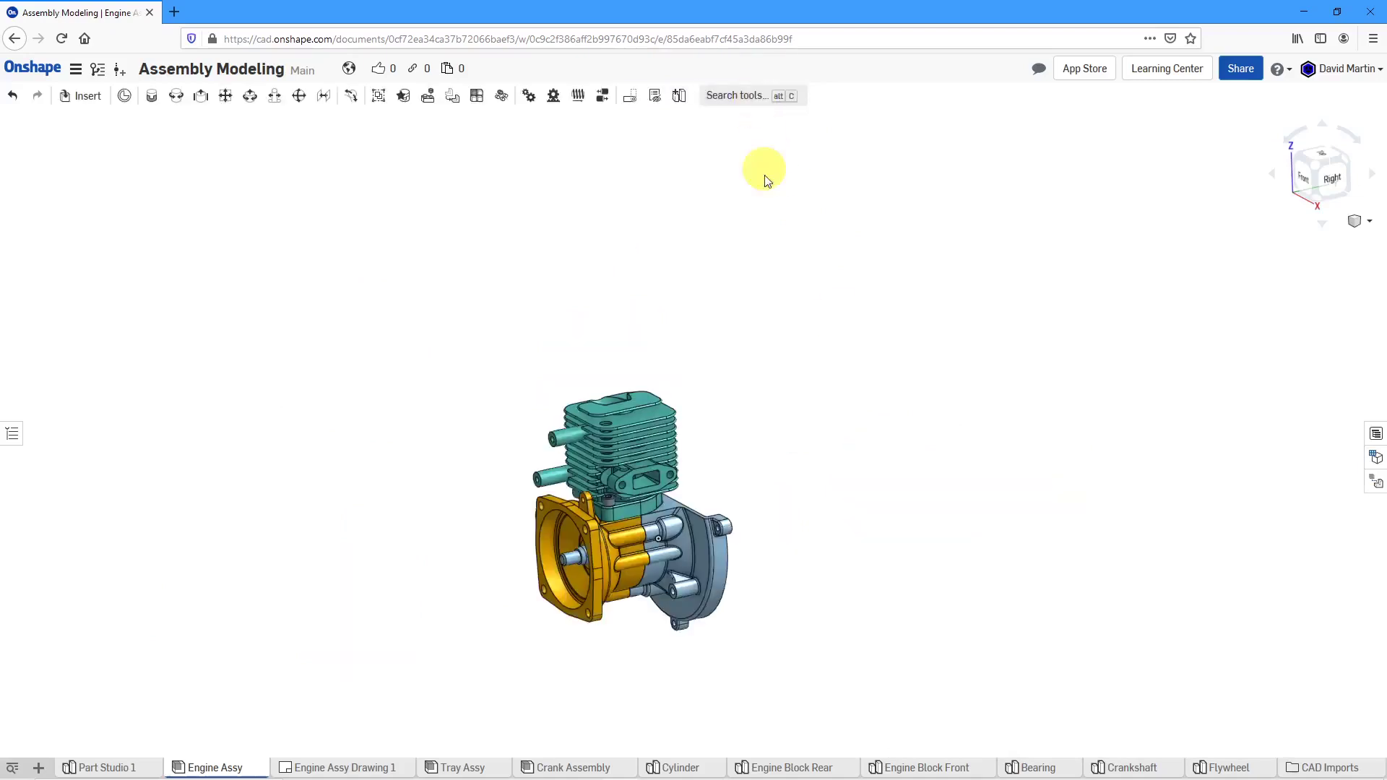
# Step: Open Engine Assy Drawing 1 and add a second sheet to it
pyautogui.click(372, 767)
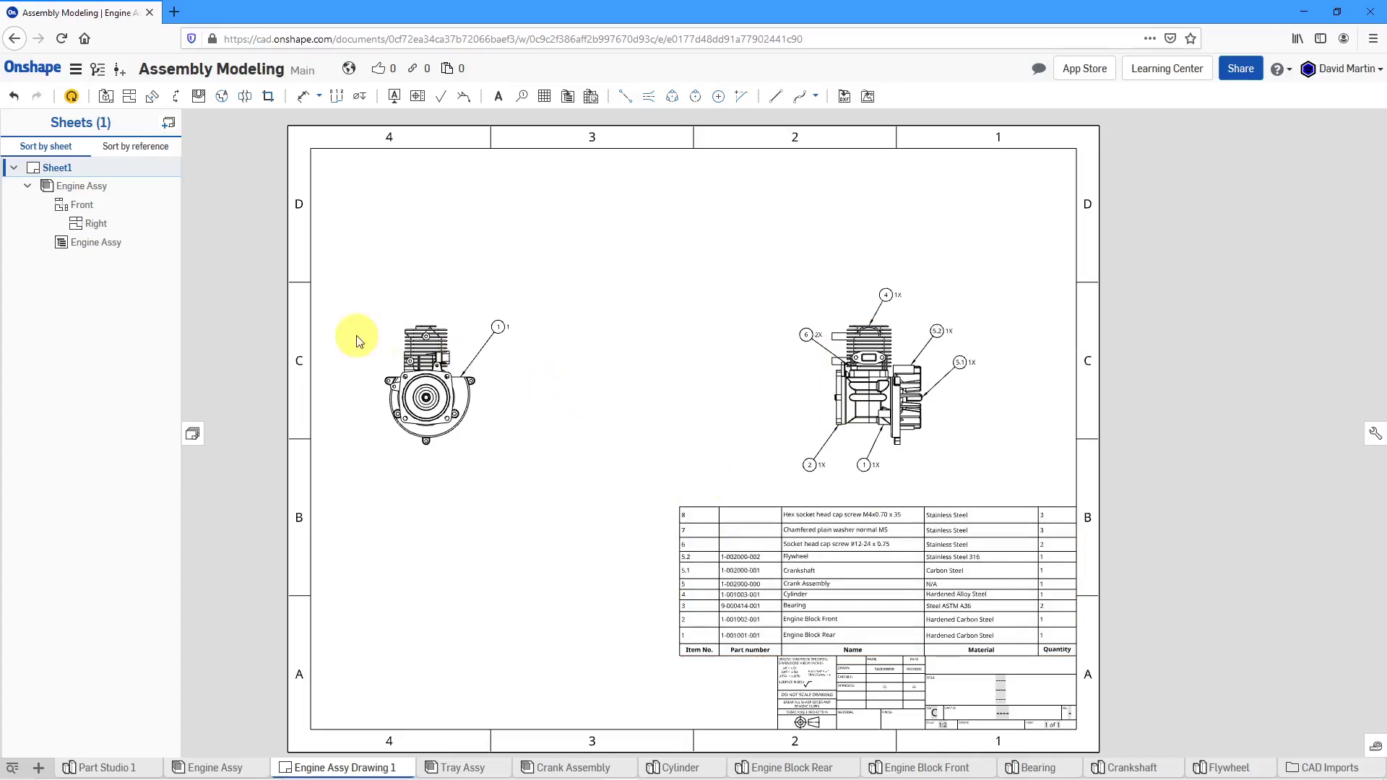
pyautogui.click(170, 126)
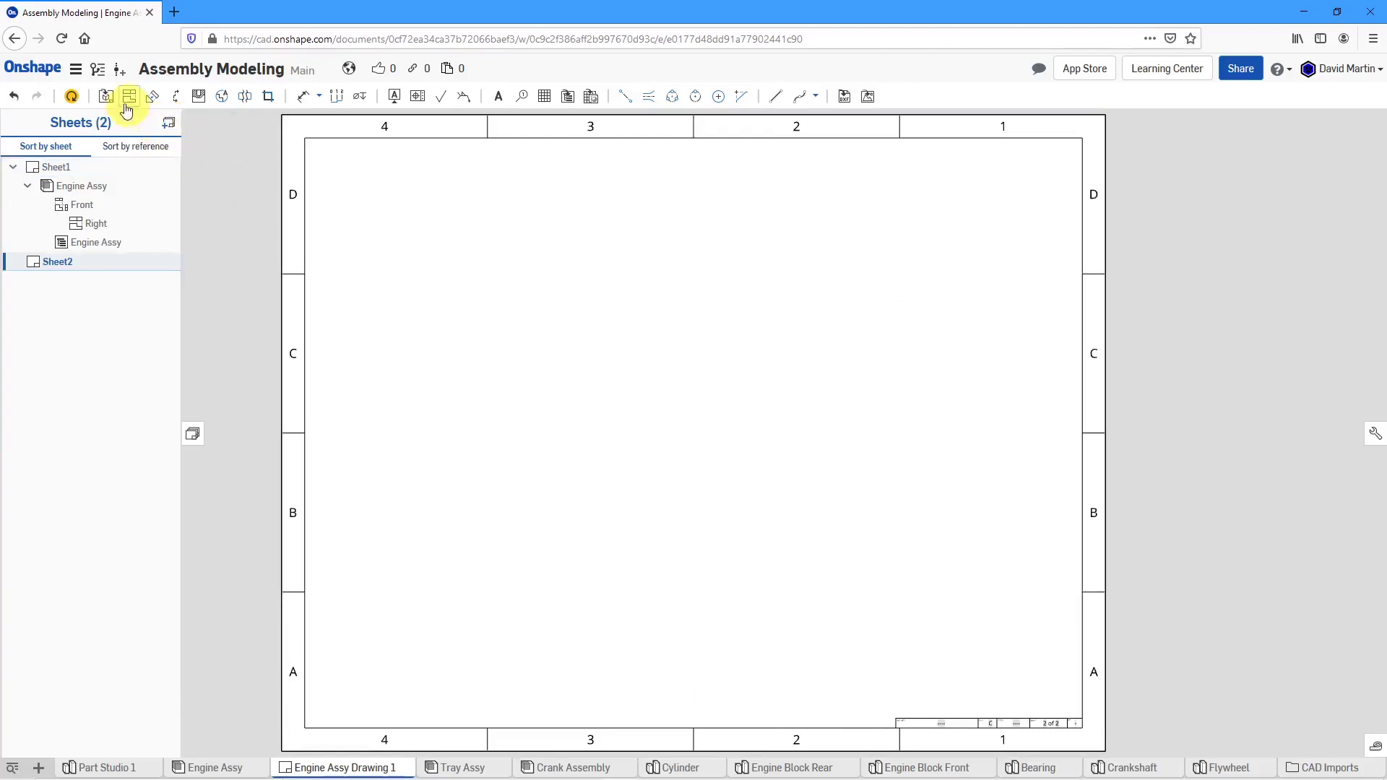
# Step: Update the drawing and place an Engine Assy view on Sheet2 with Iso orientation and the Explode 1 position at 1:2 scale
pyautogui.click(85, 100)
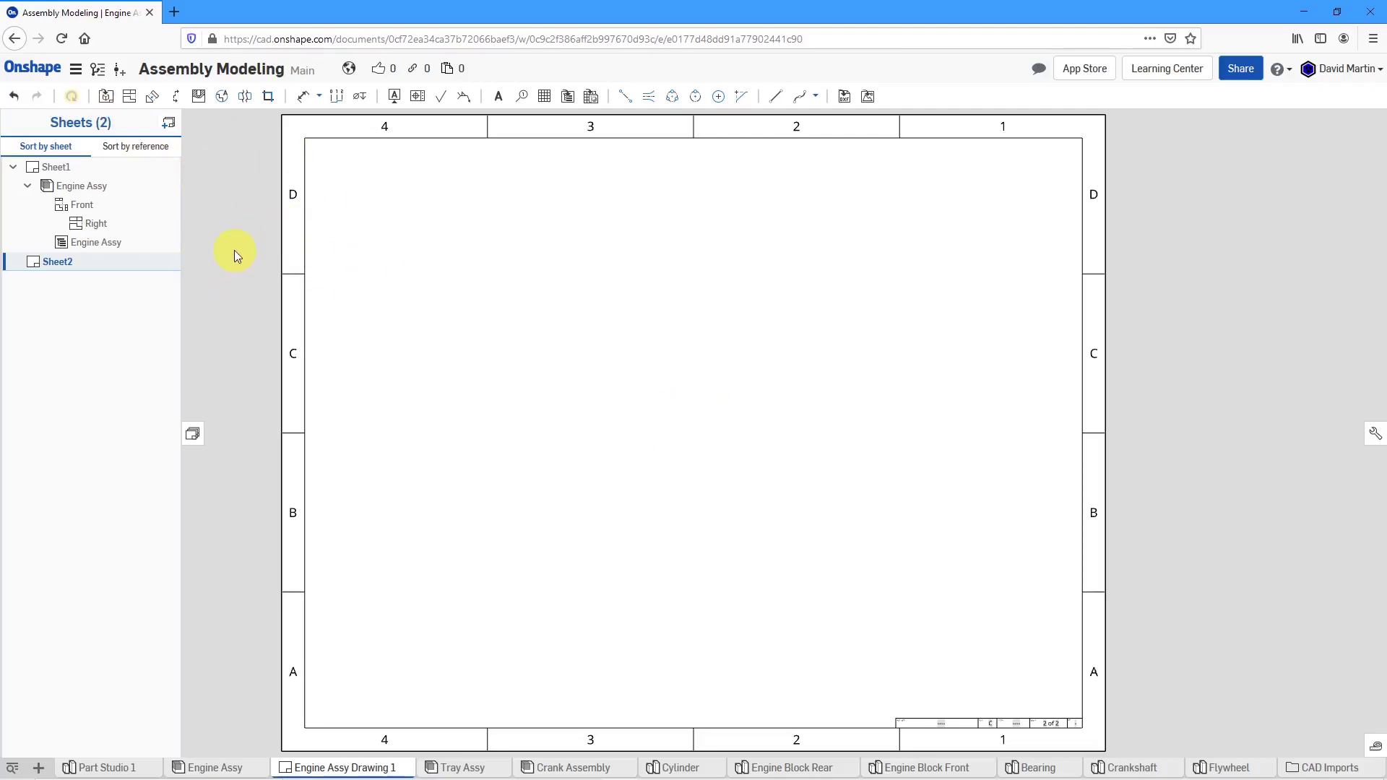
pyautogui.click(108, 104)
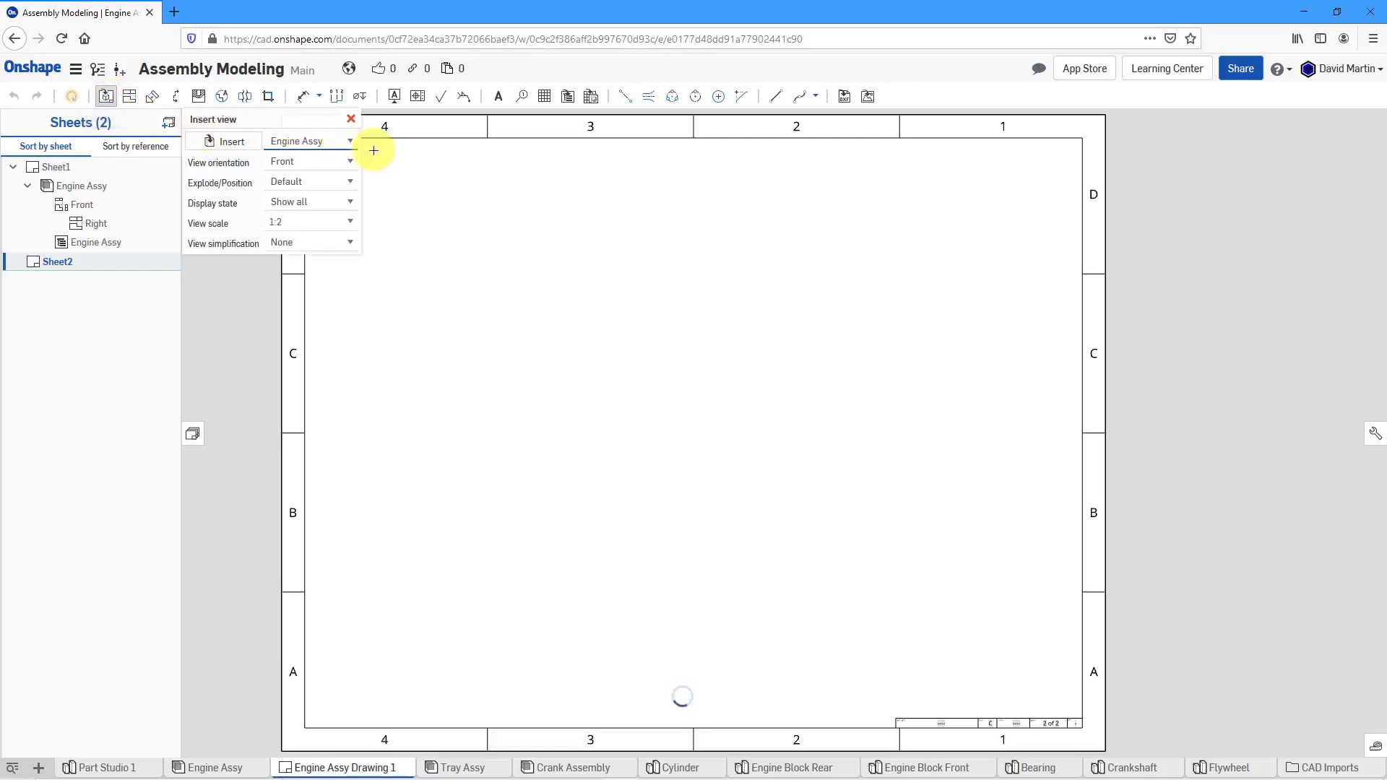
pyautogui.click(344, 169)
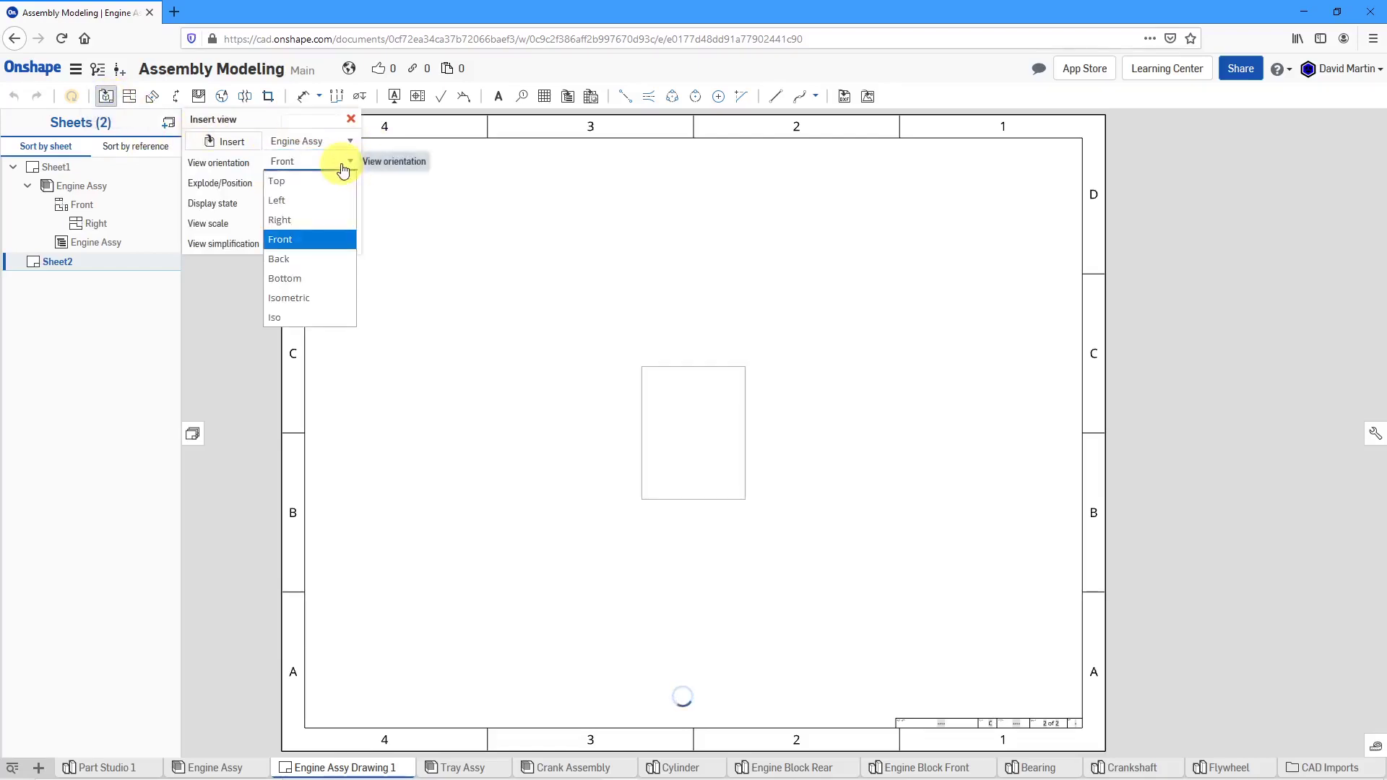
pyautogui.click(318, 316)
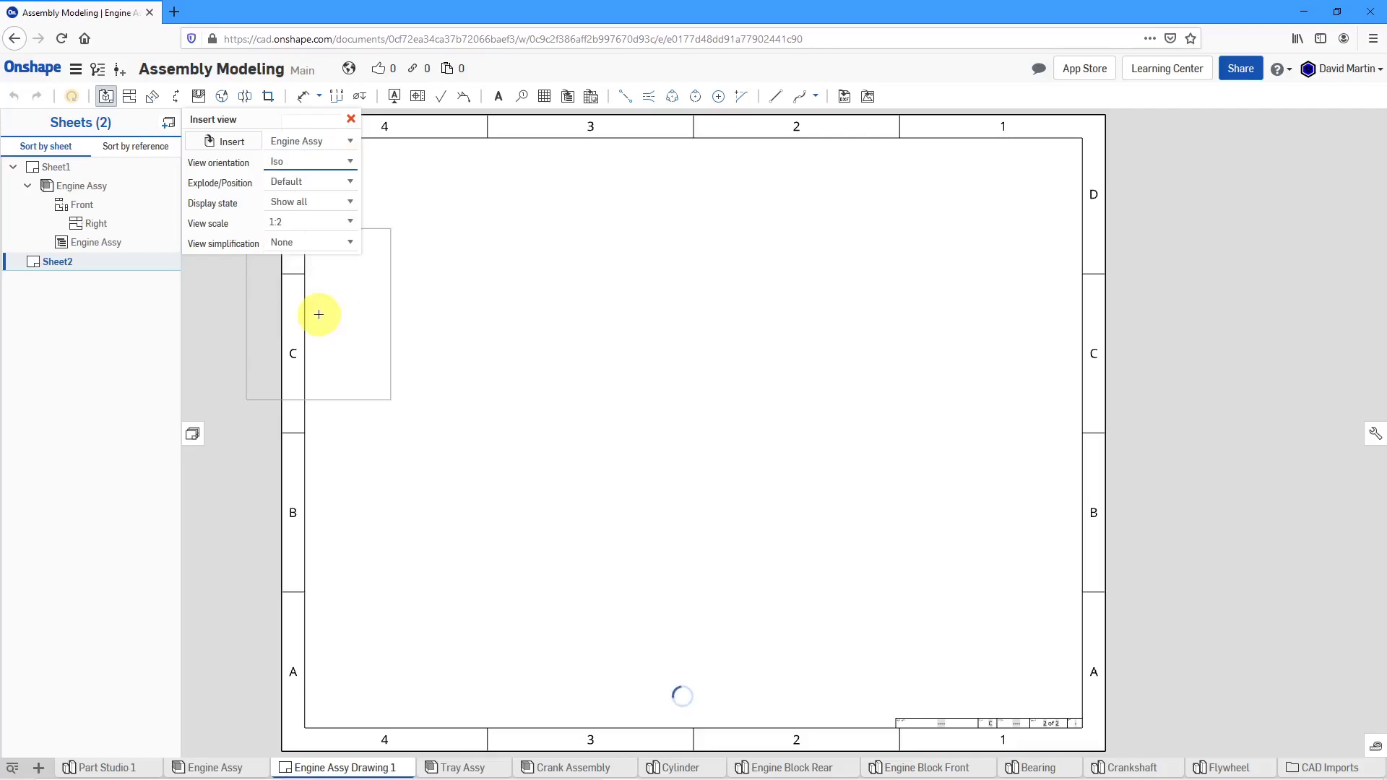
pyautogui.click(325, 183)
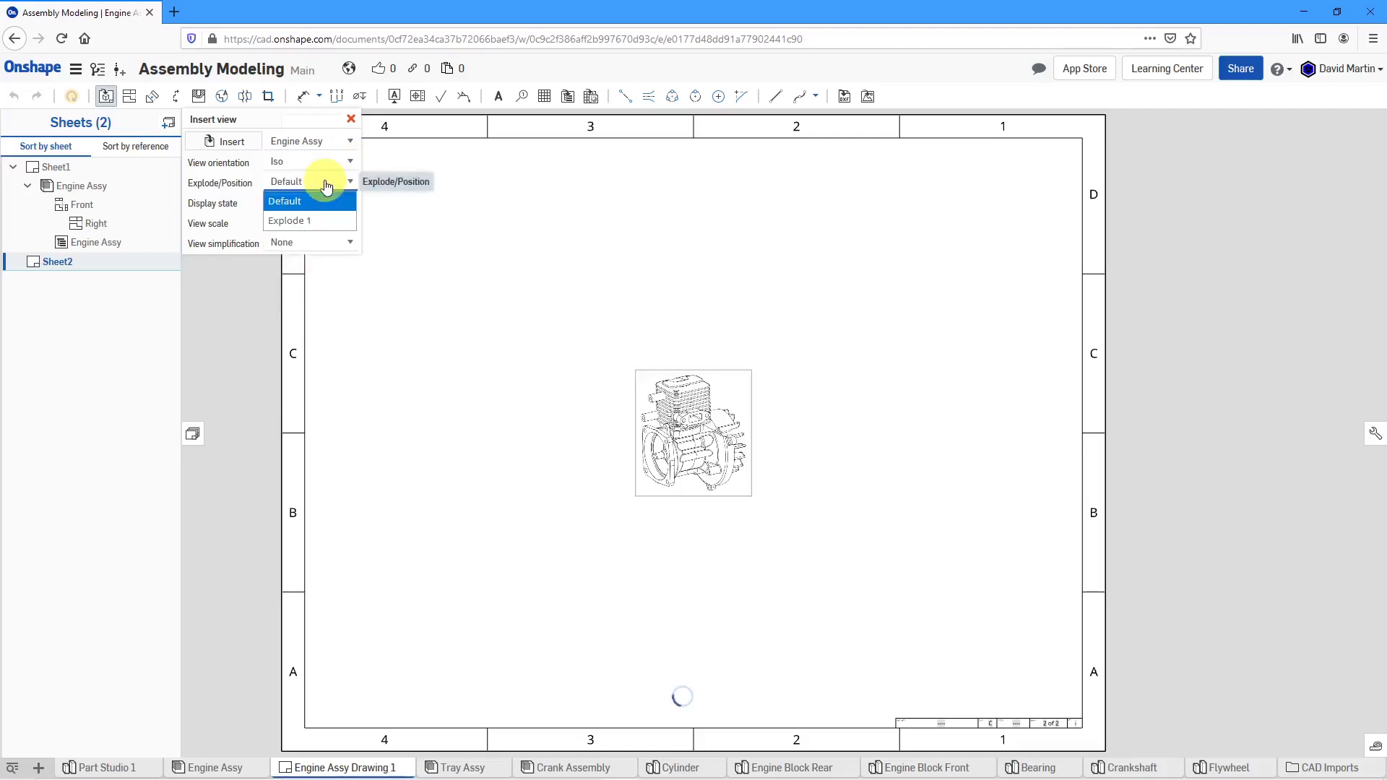
pyautogui.click(308, 221)
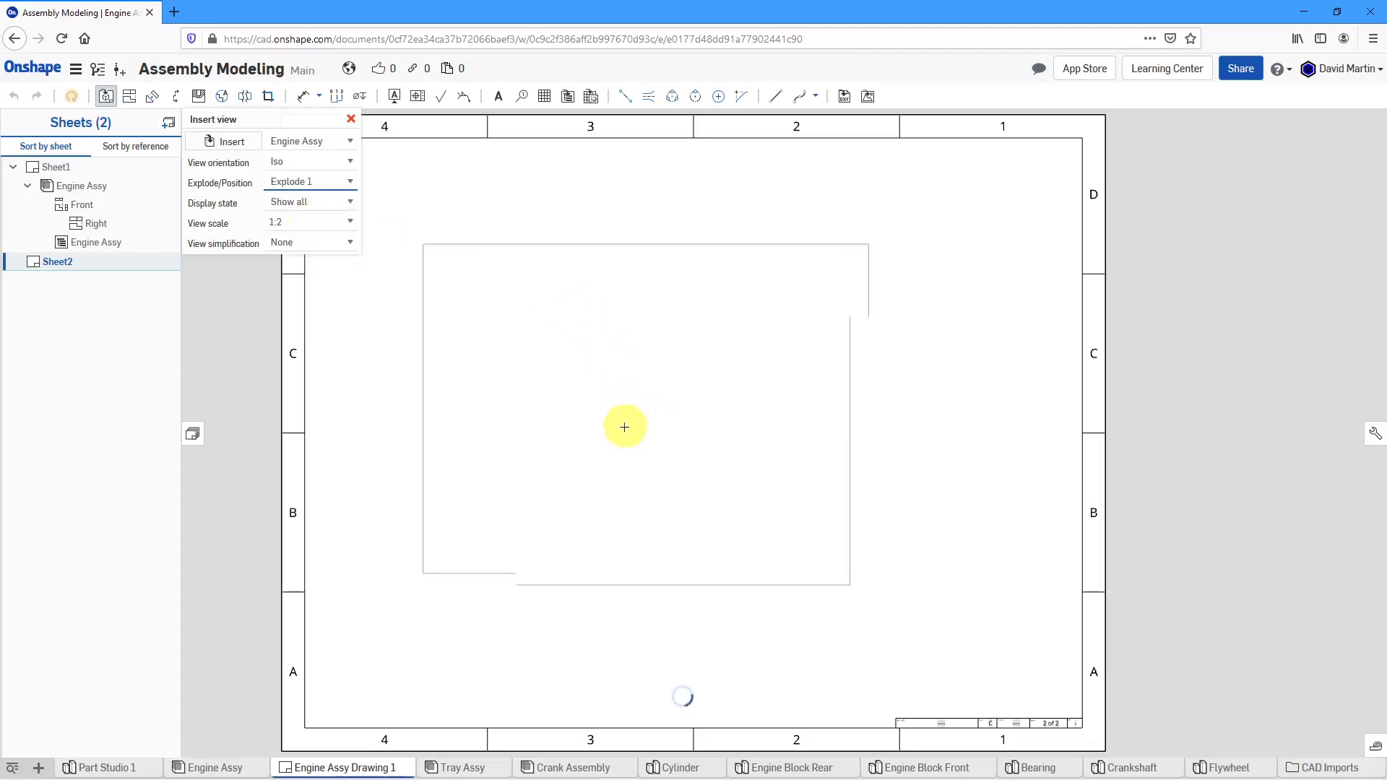
pyautogui.click(610, 475)
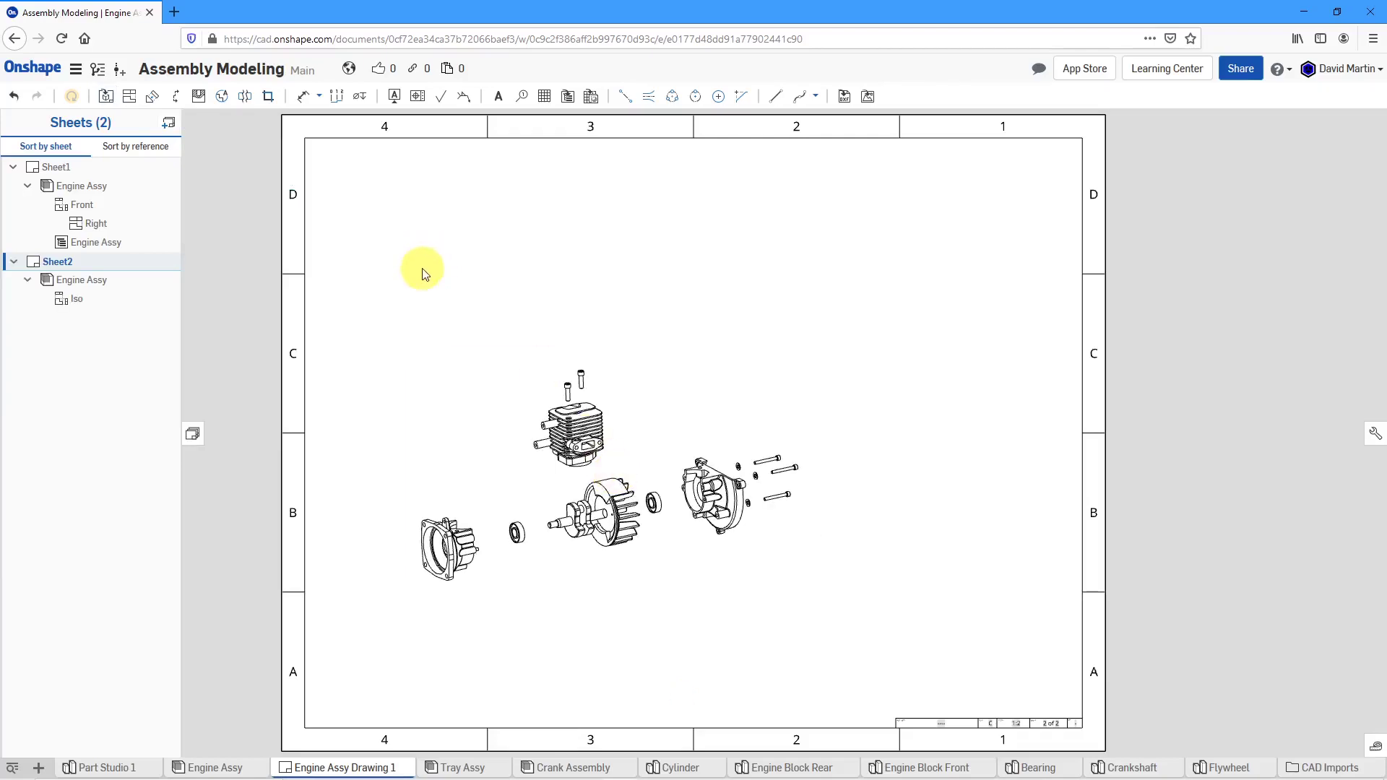
# Step: Insert a flattened Engine Assy BOM, ordered top to bottom, with its top-right corner fixed to the sheet border's upper-right corner
pyautogui.click(568, 96)
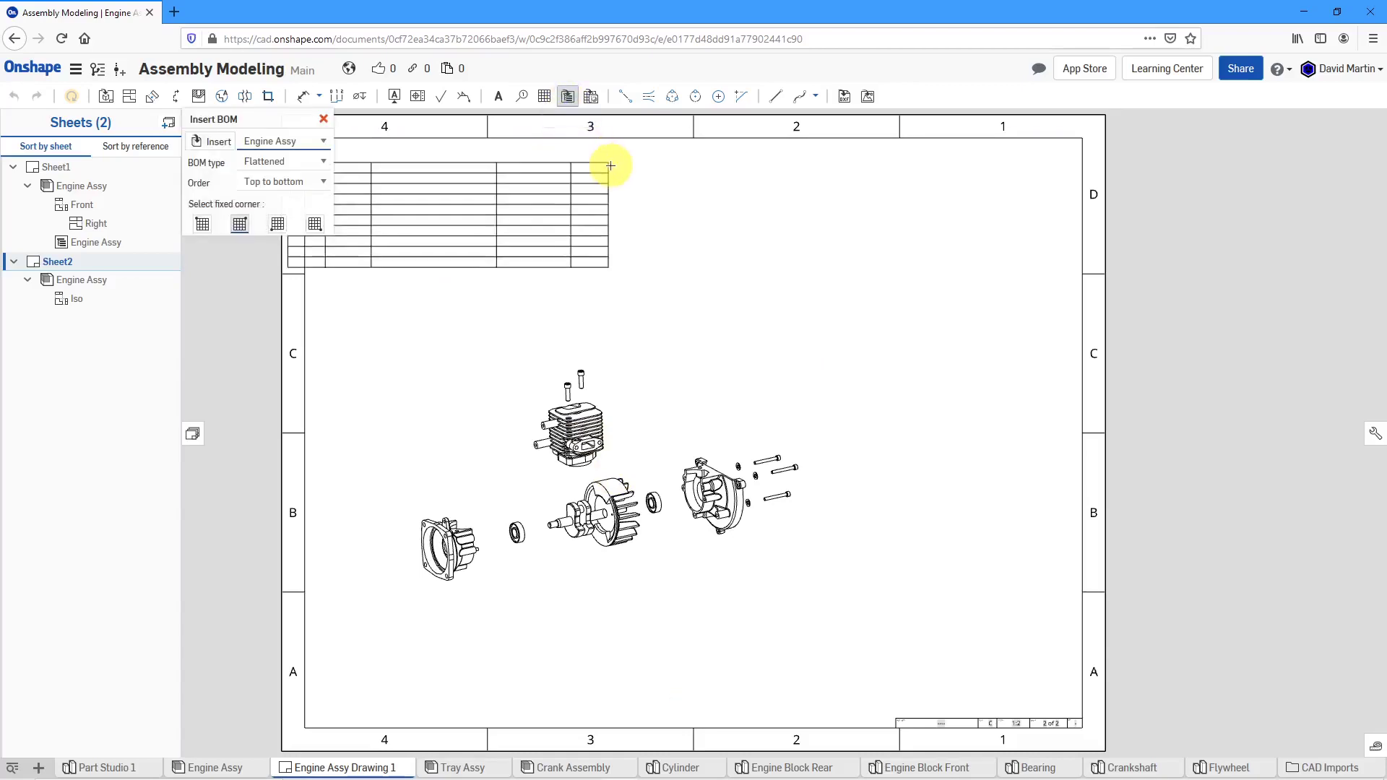
pyautogui.click(1081, 138)
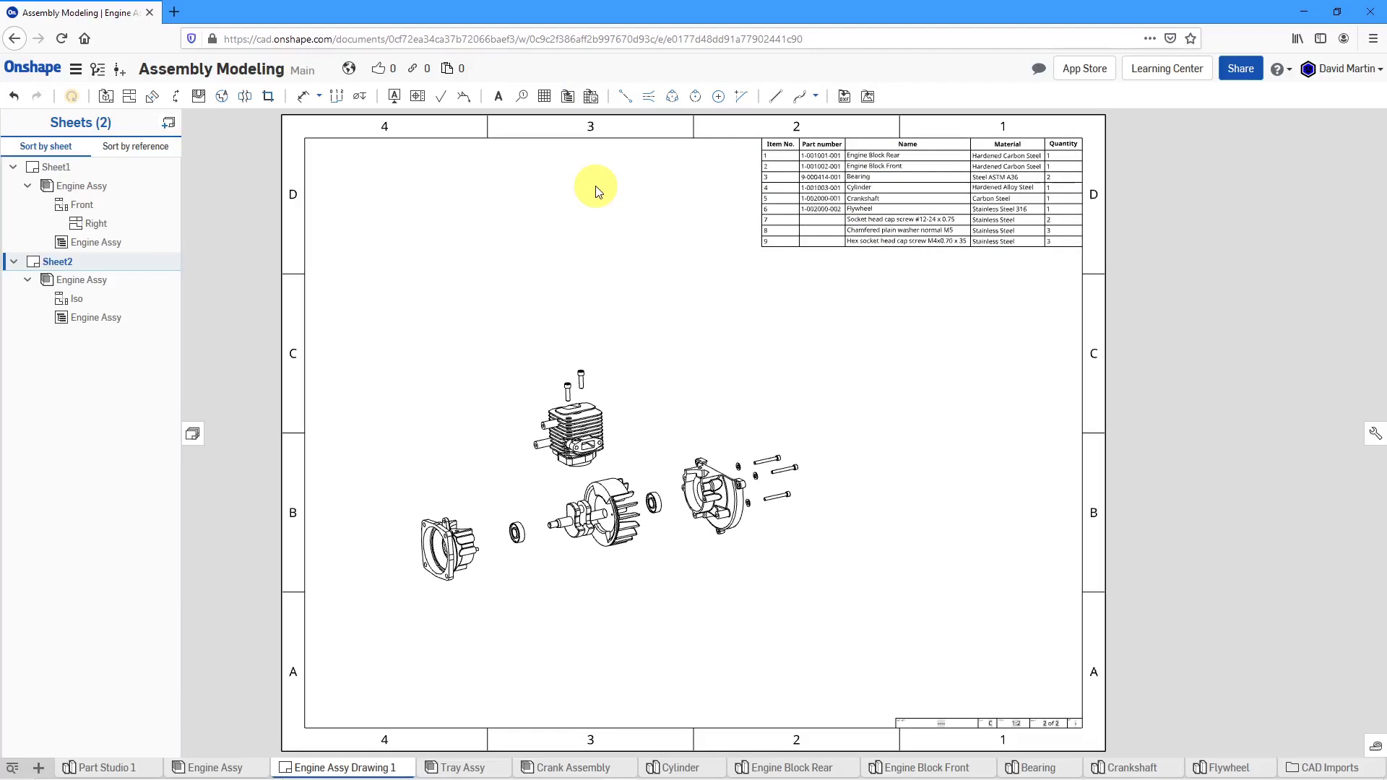
# Step: Add circular callouts with item number and quantity to the cylinder and the rear engine block in the exploded view
pyautogui.click(522, 99)
pyautogui.scroll(3, 634, 373)
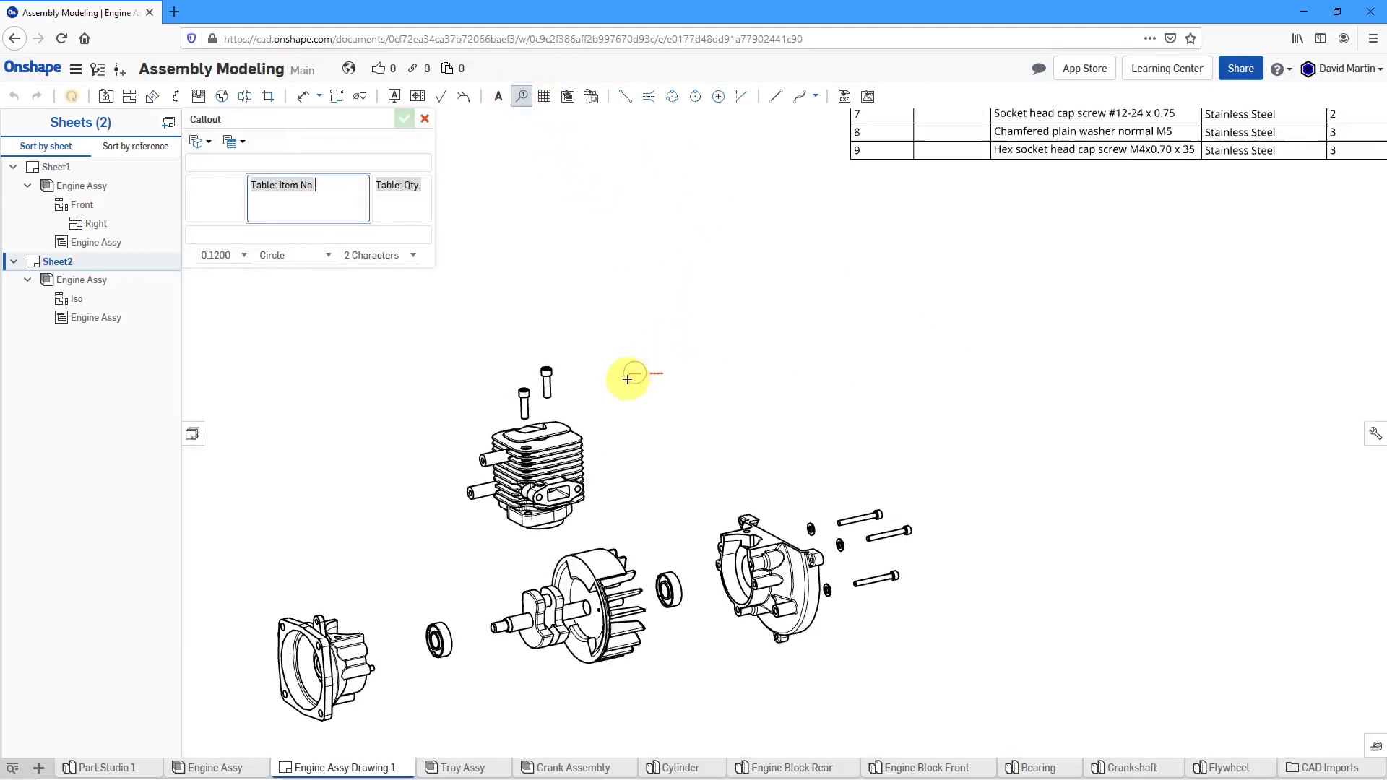
pyautogui.click(585, 437)
pyautogui.click(634, 358)
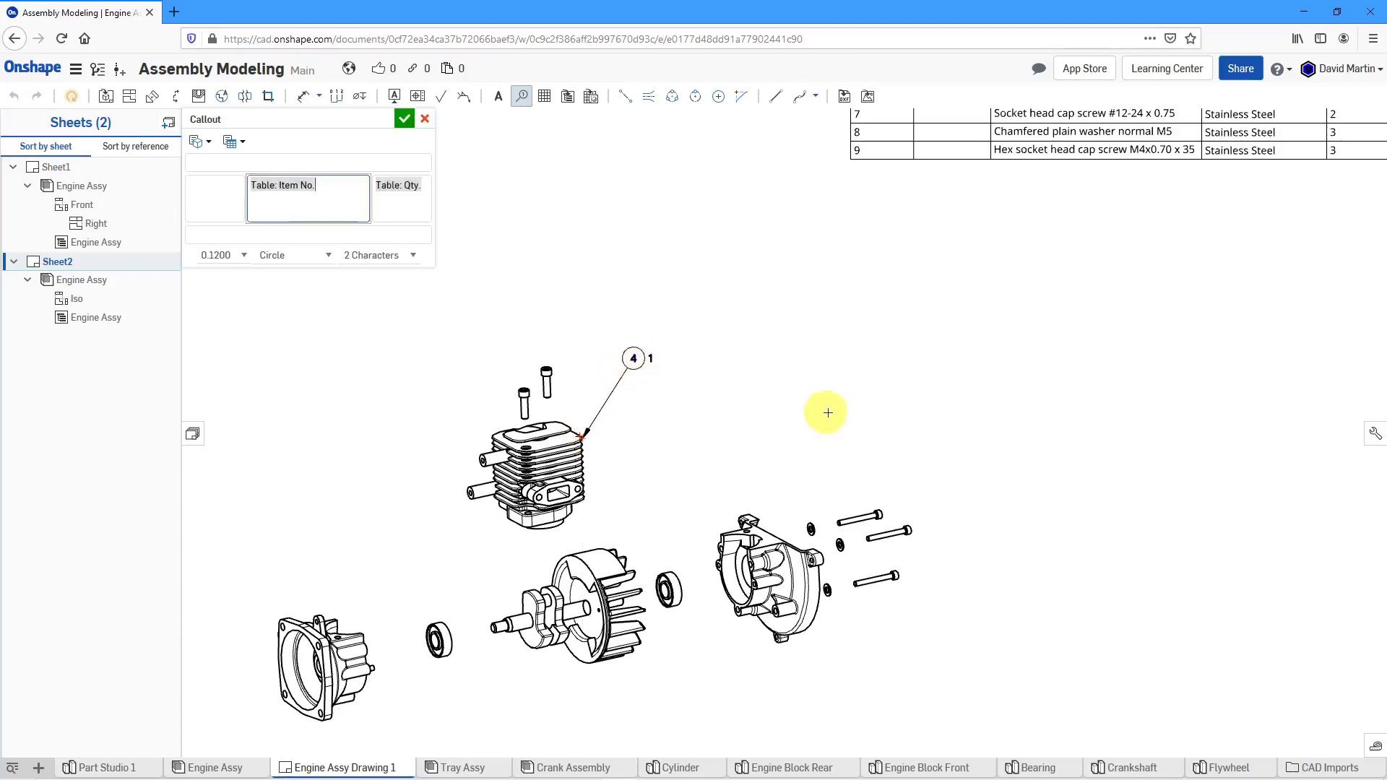
pyautogui.click(764, 530)
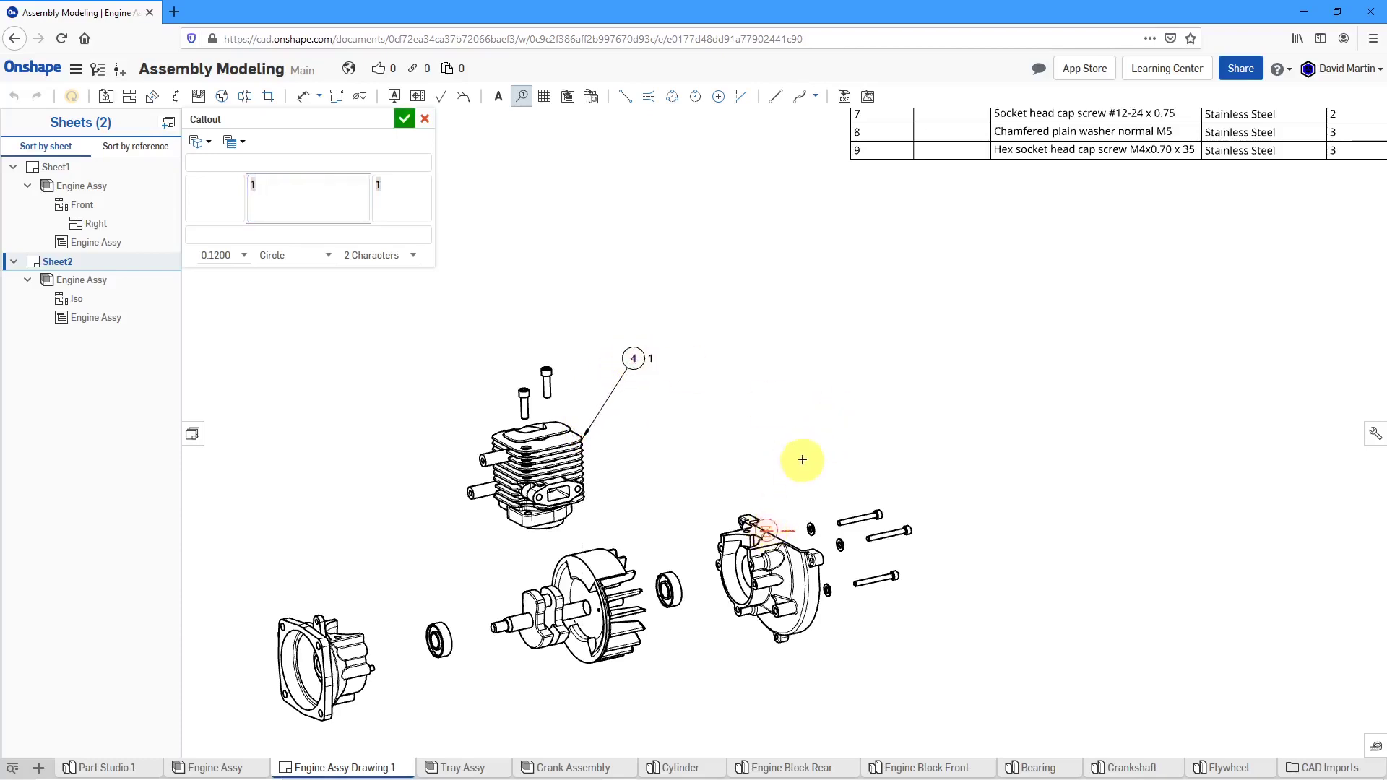
pyautogui.click(810, 430)
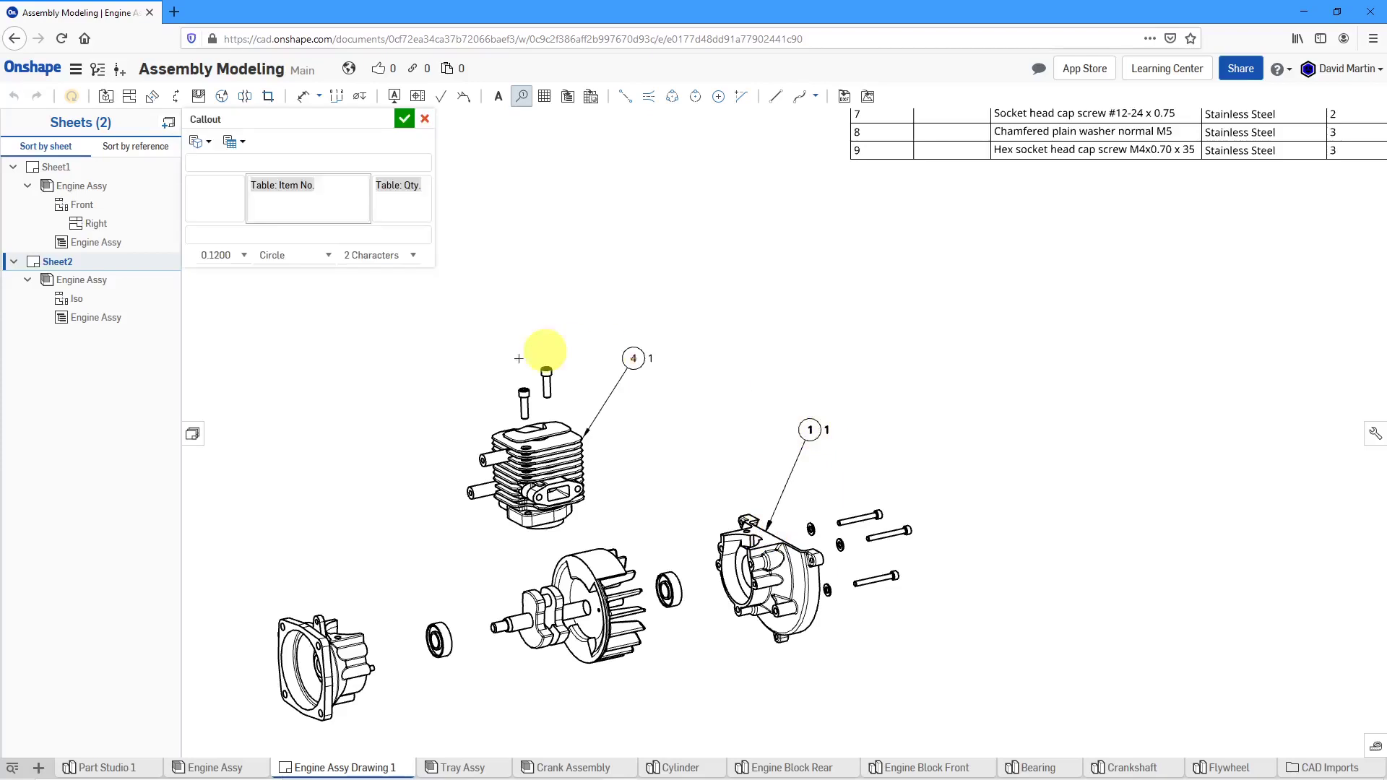
# Step: Add matching item number and quantity callouts to the front engine block and the flywheel, and finish the callouts
pyautogui.click(292, 624)
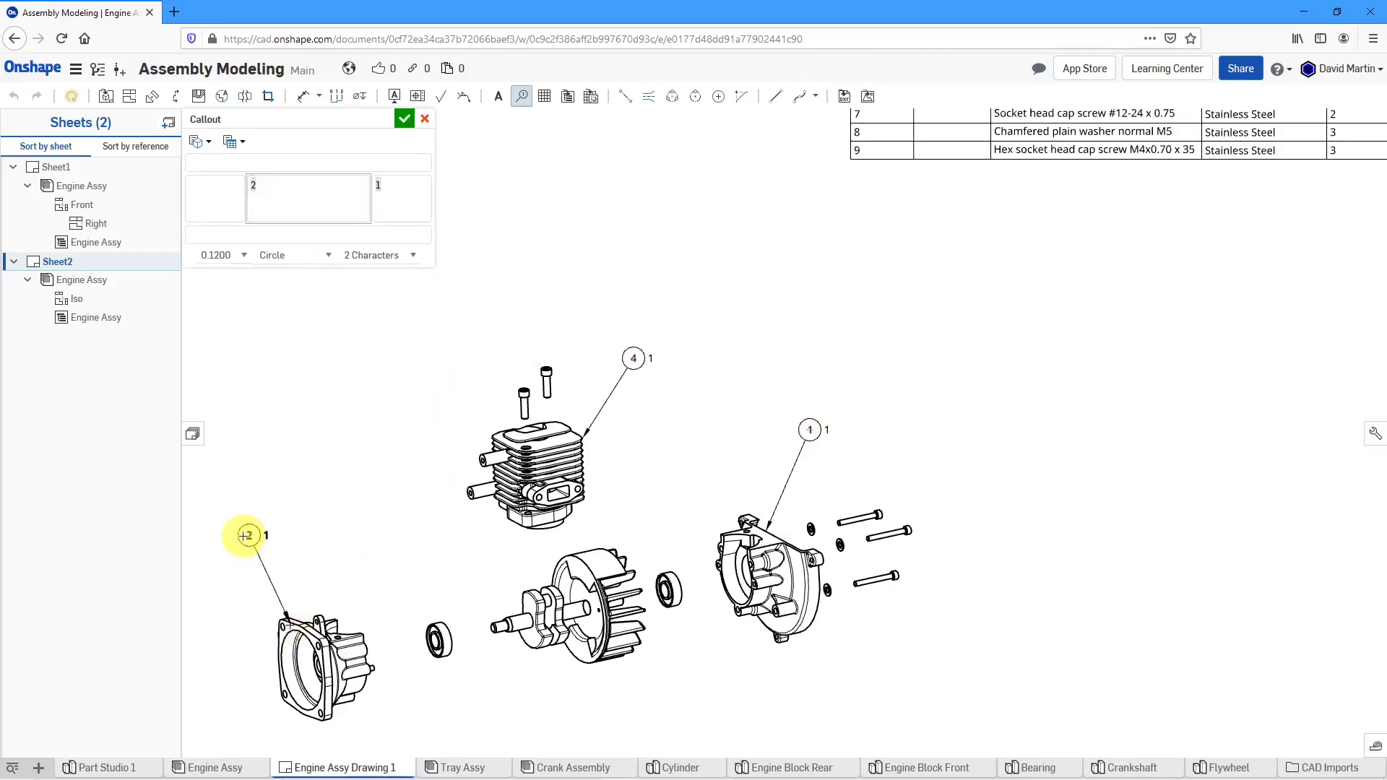
pyautogui.click(233, 536)
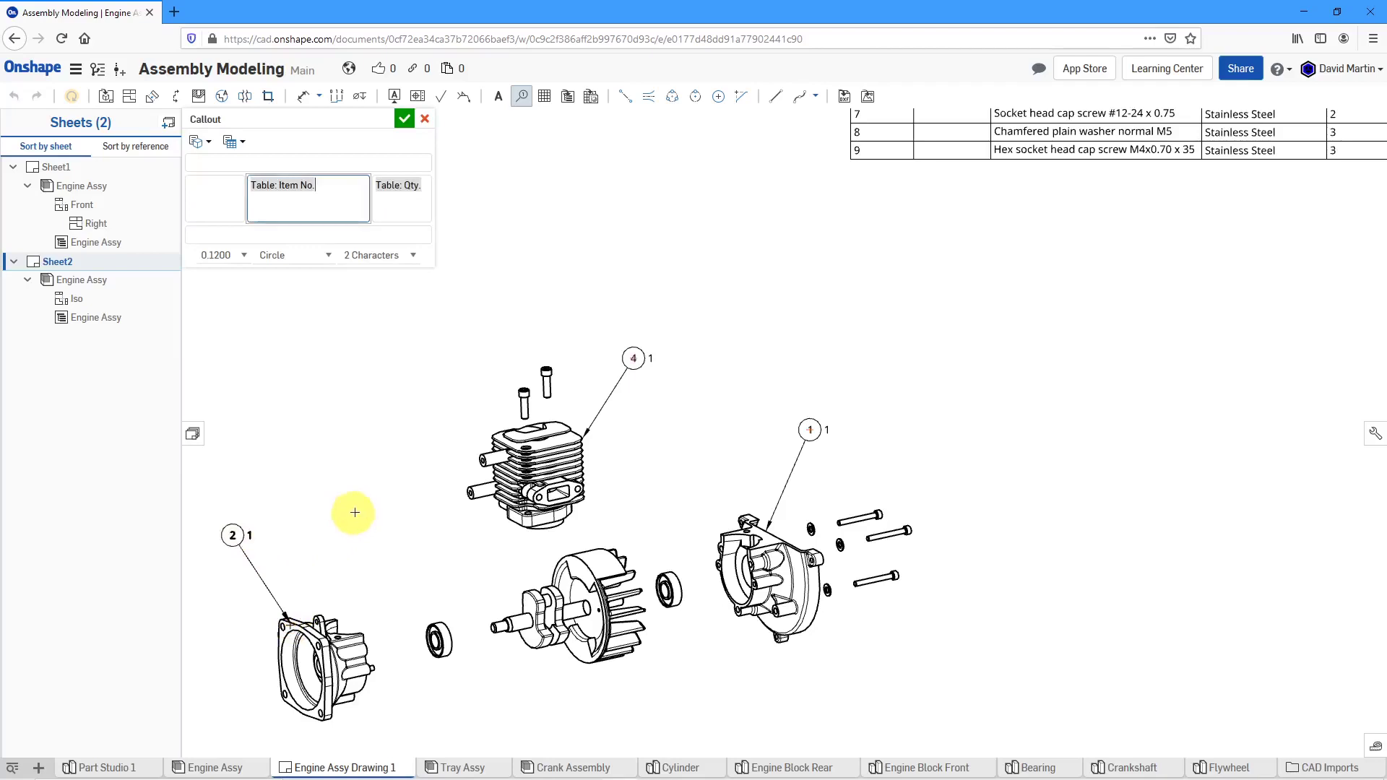
pyautogui.click(612, 658)
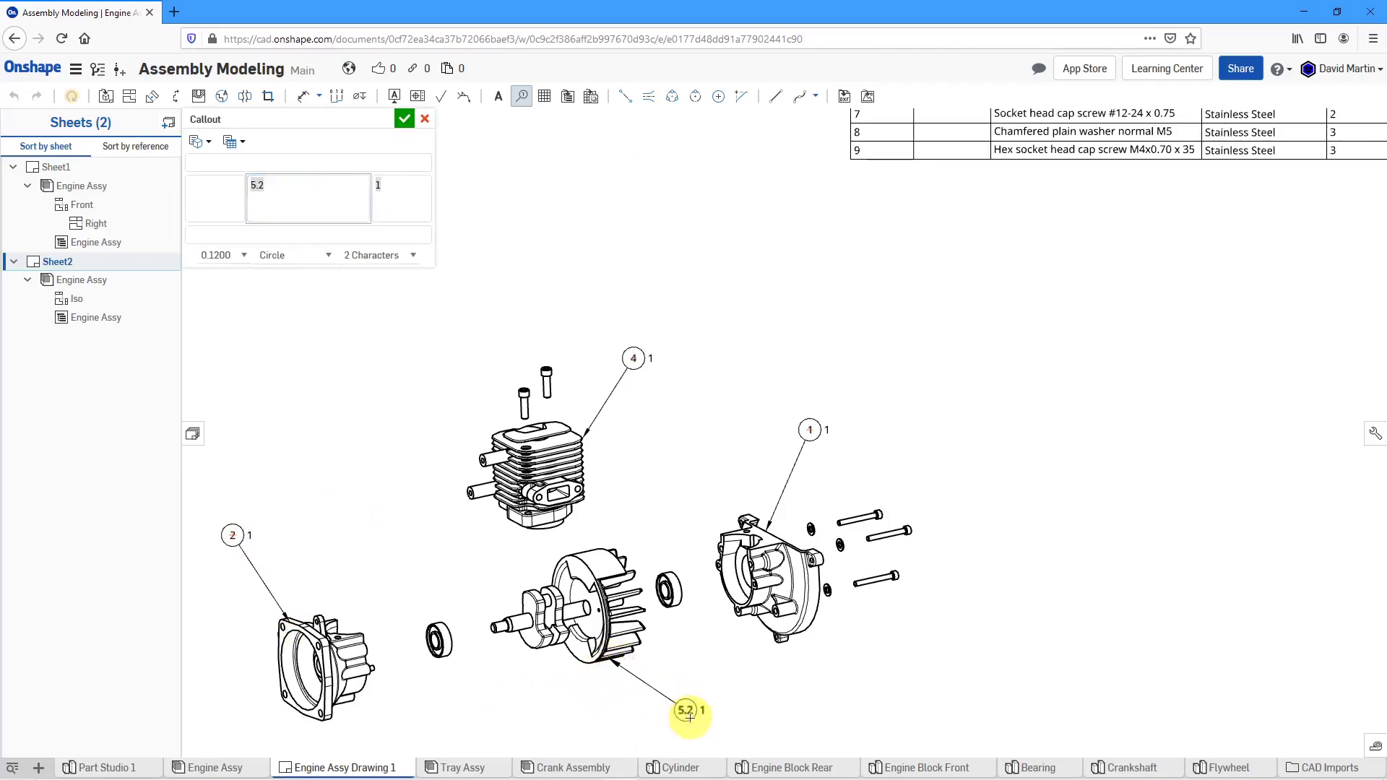
pyautogui.click(688, 721)
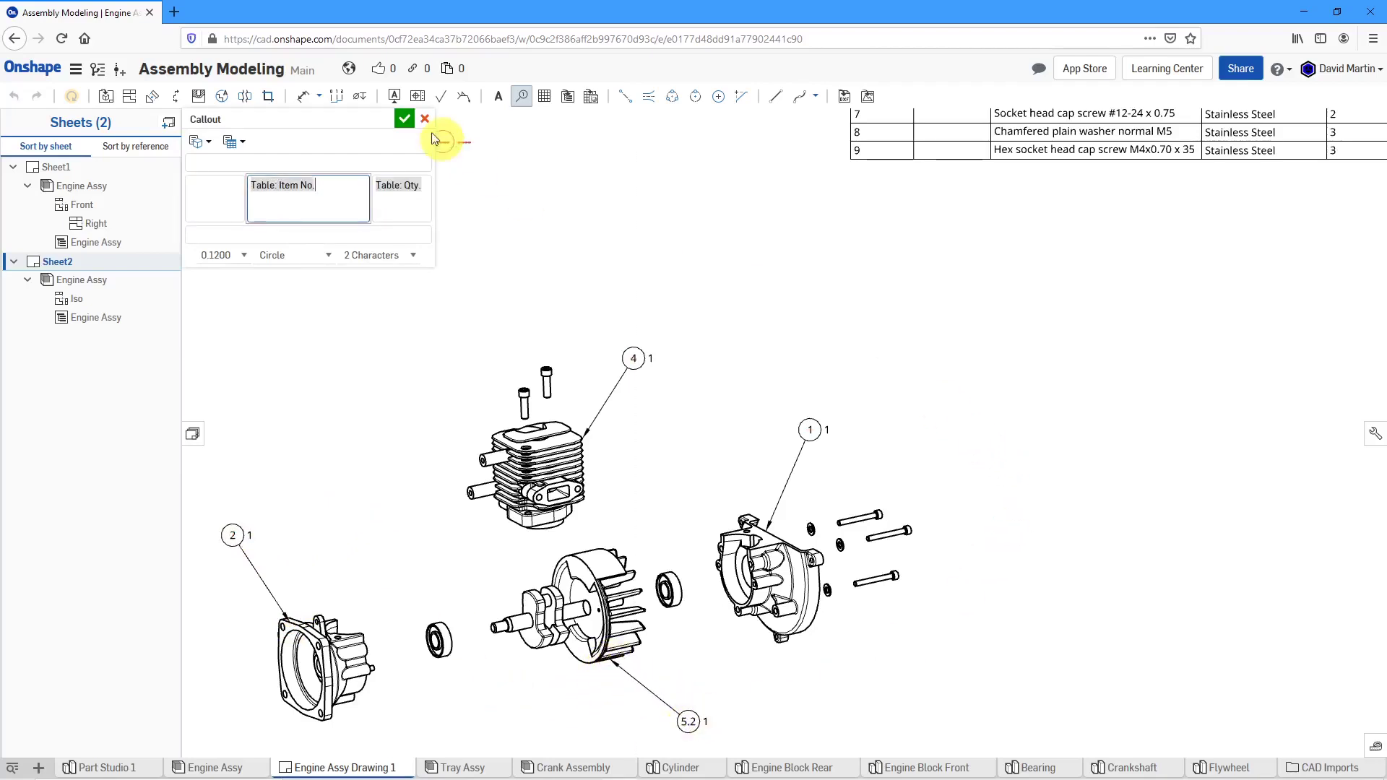
pyautogui.click(404, 119)
pyautogui.scroll(-1, 874, 267)
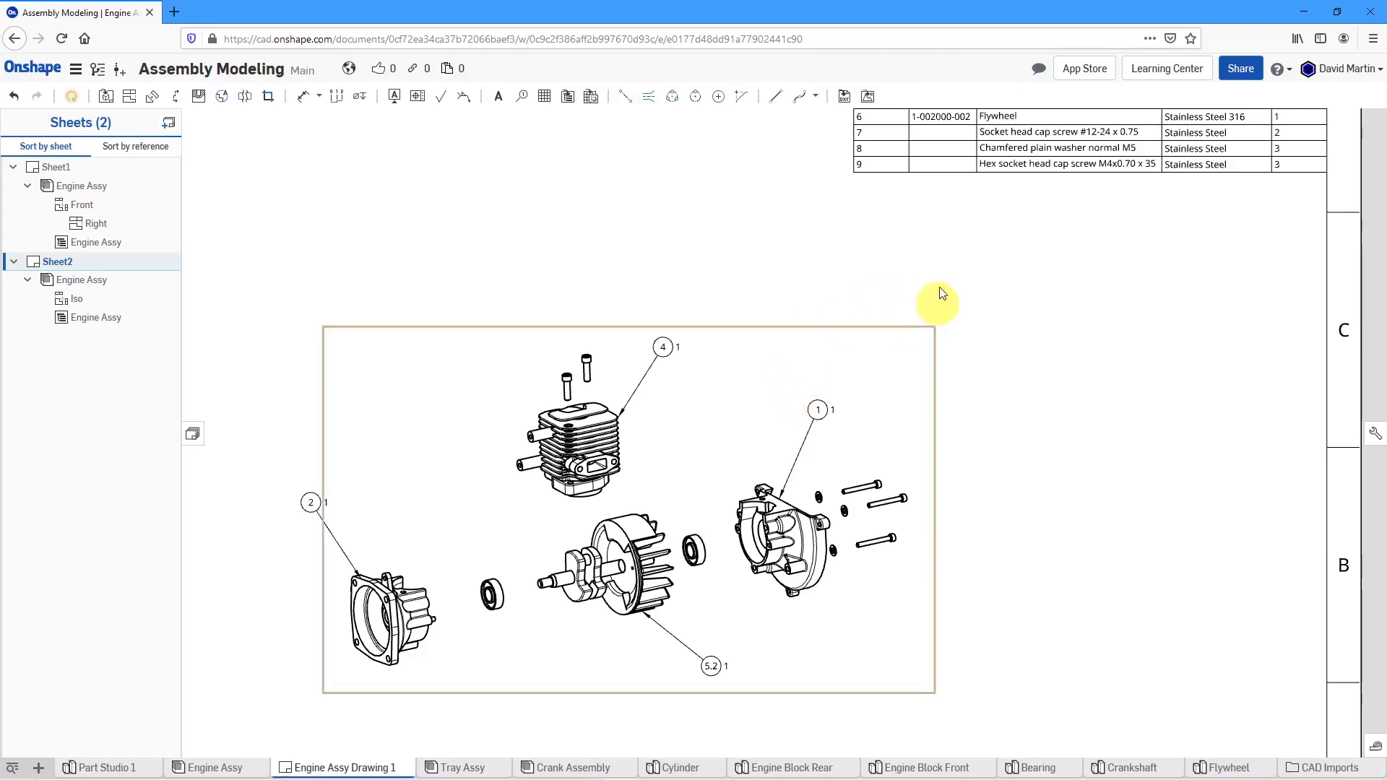
pyautogui.scroll(-1, 955, 334)
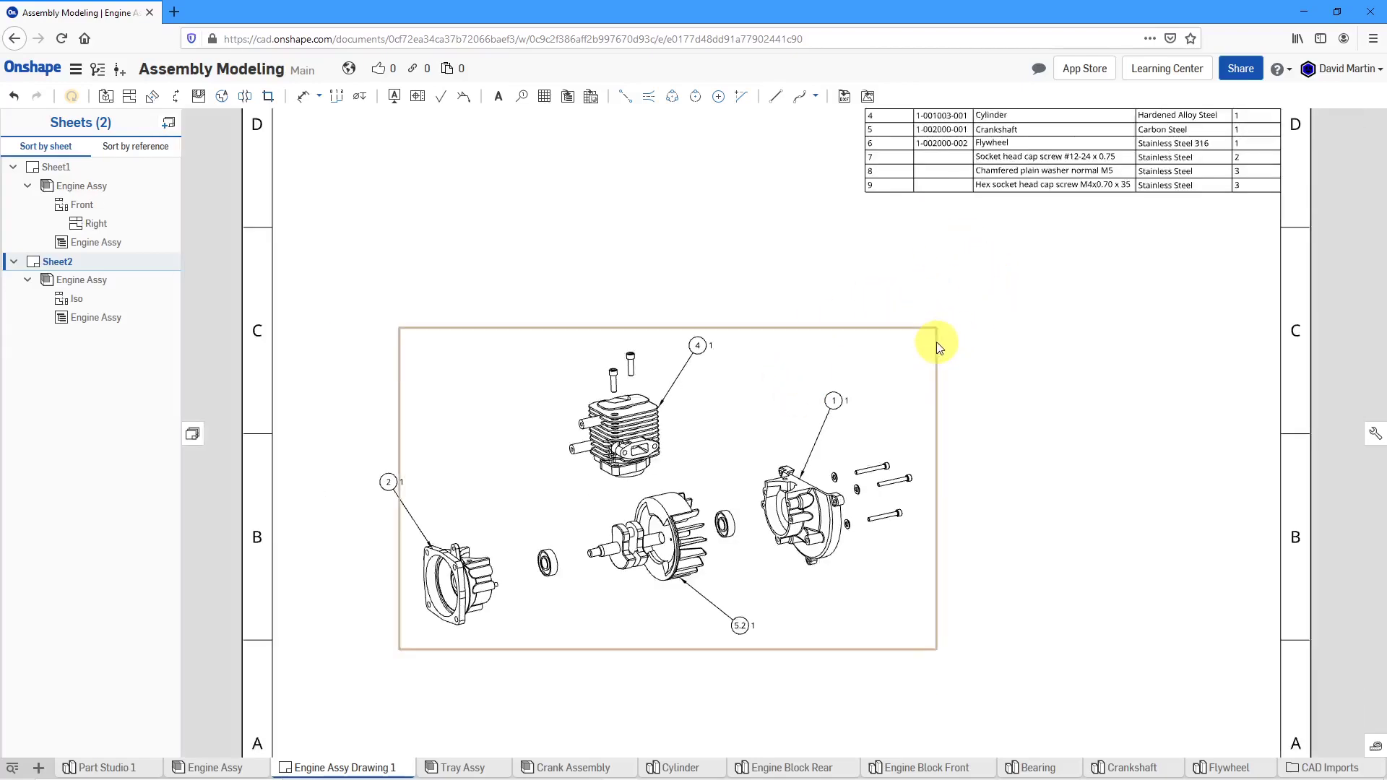